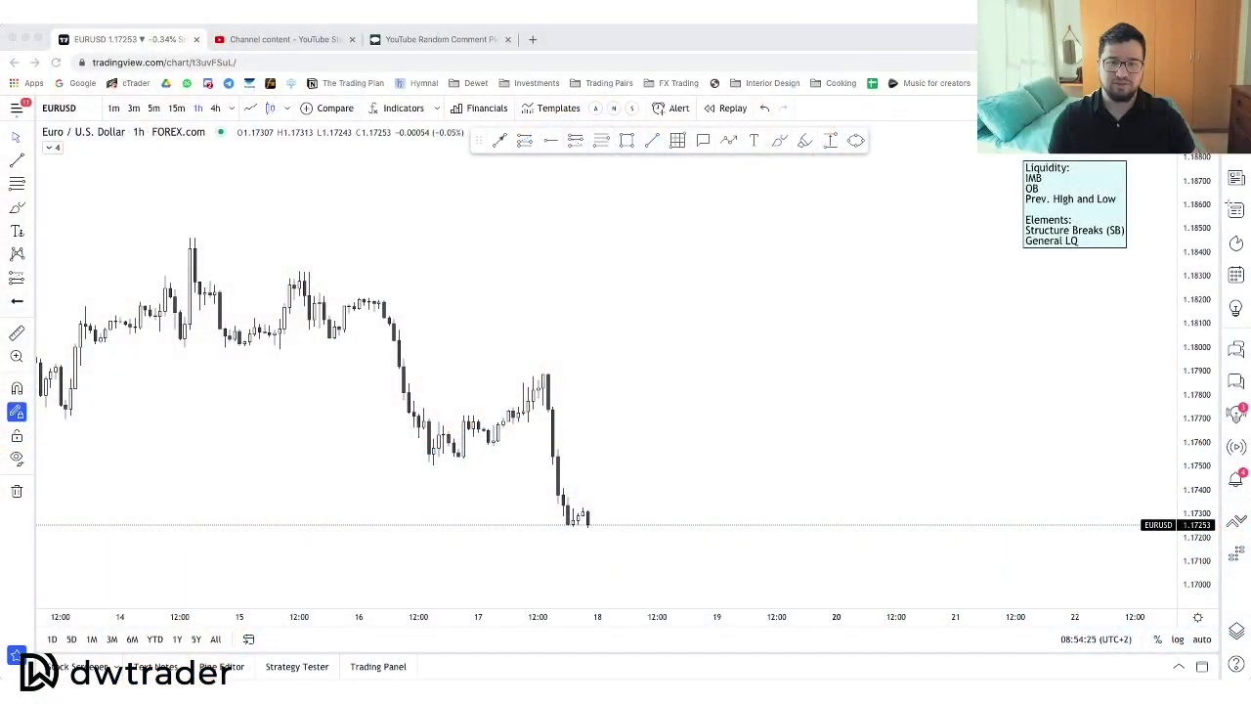
Correct the capitalisation to "Prev. High and Low" in the anchored liquidity note and reposition the note.
left_click(309, 243)
left_click_drag(1041, 224, 1089, 199)
left_click_drag(880, 508, 944, 570)
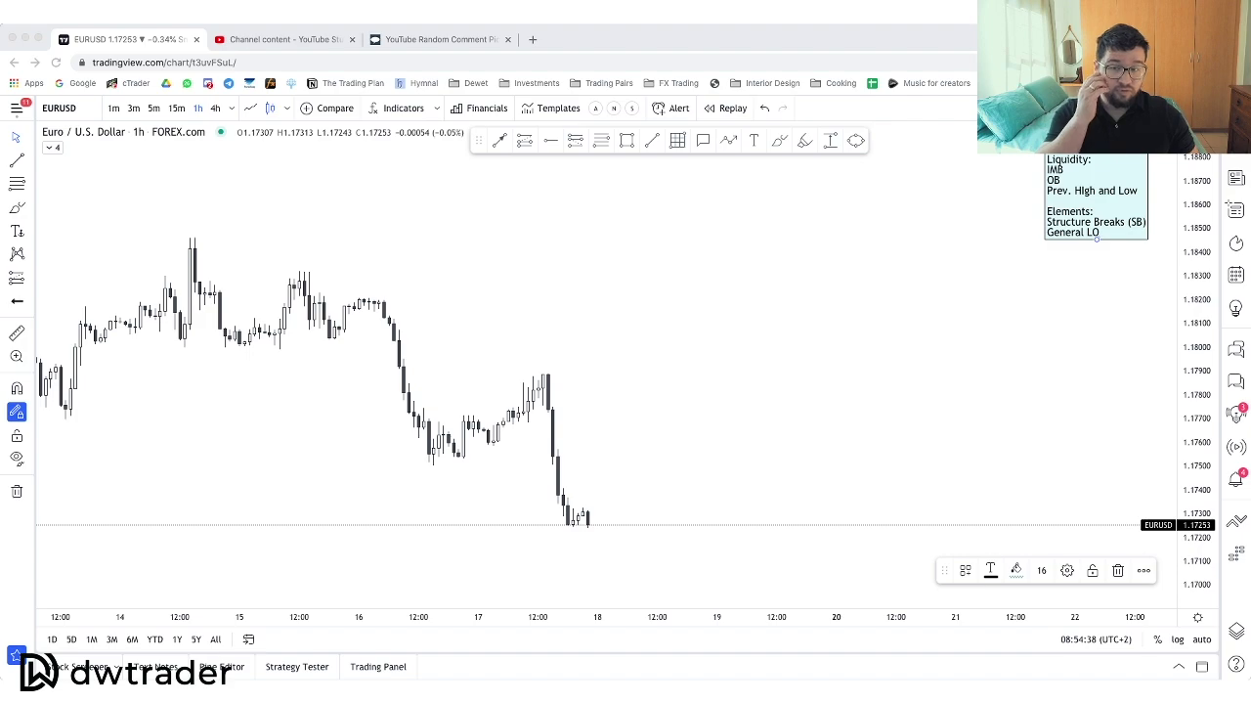
left_click(608, 265)
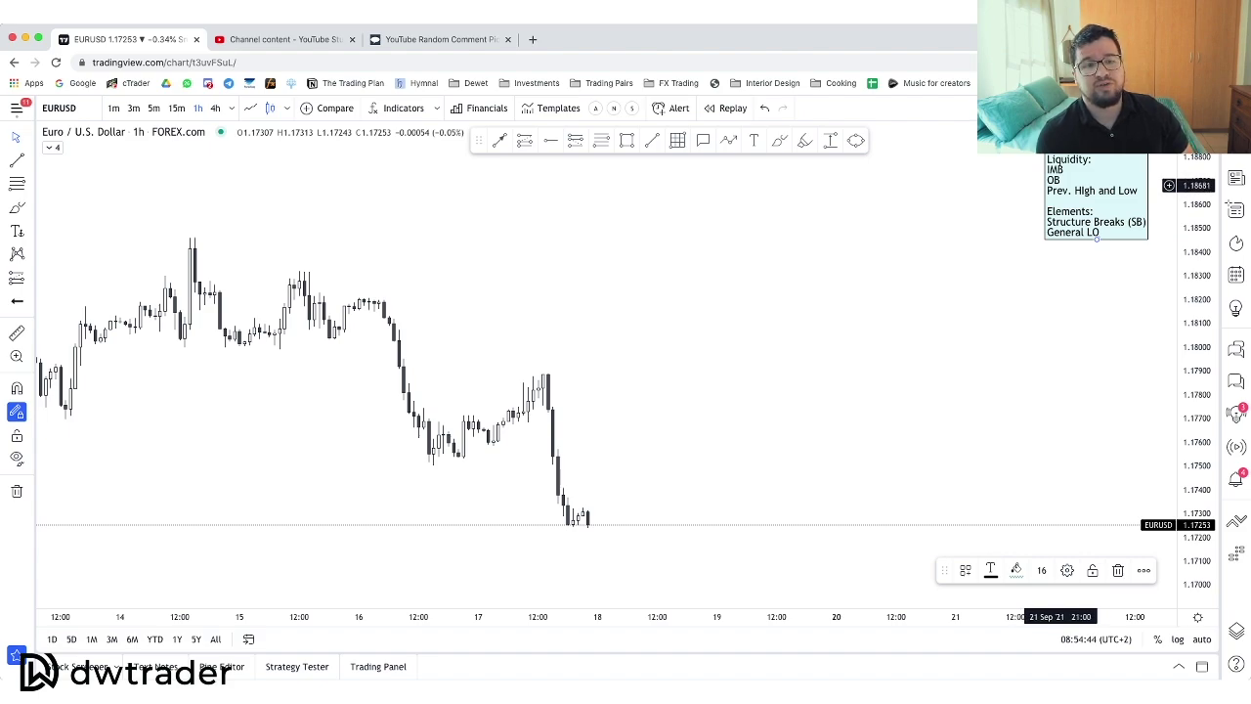
double_click(1092, 195)
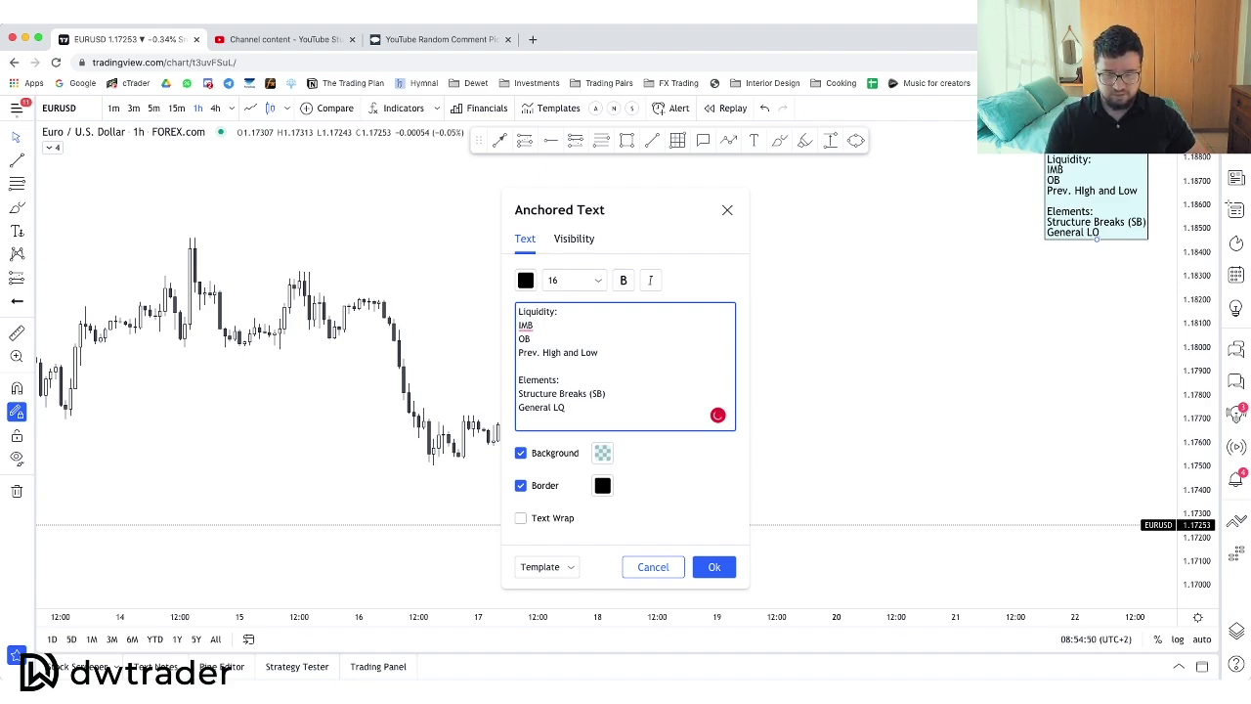
left_click(714, 567)
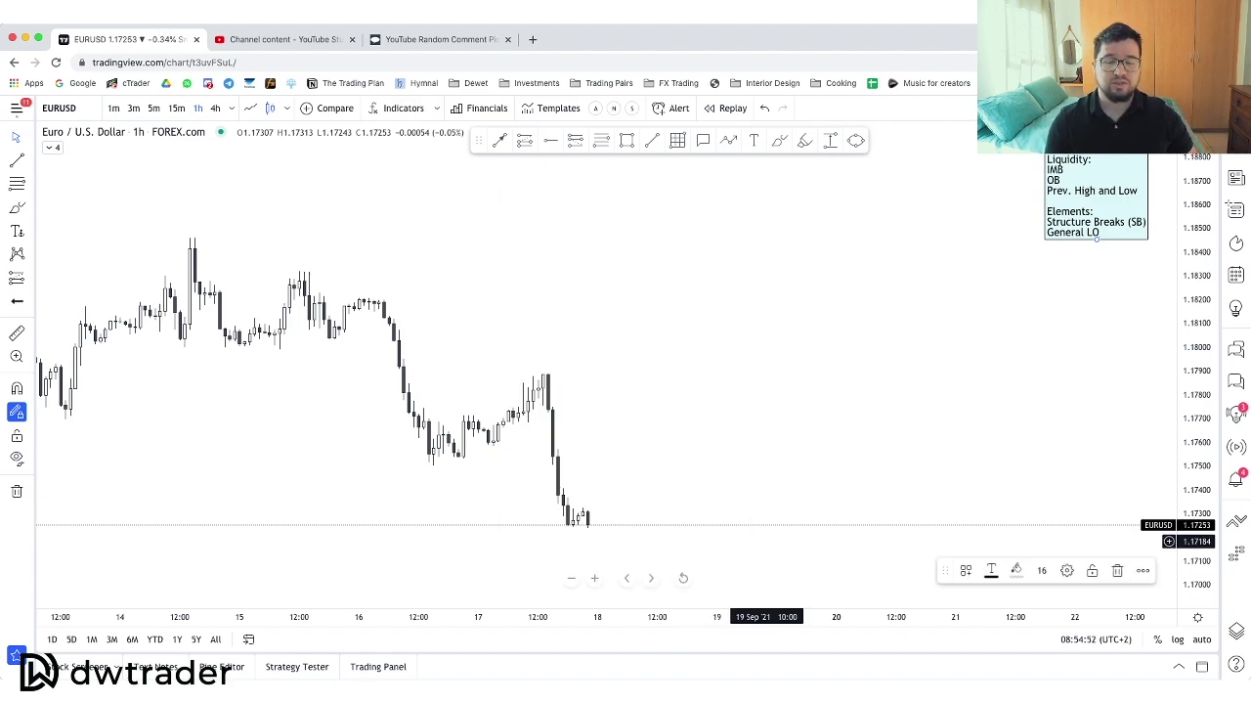
left_click_drag(1067, 196, 1059, 205)
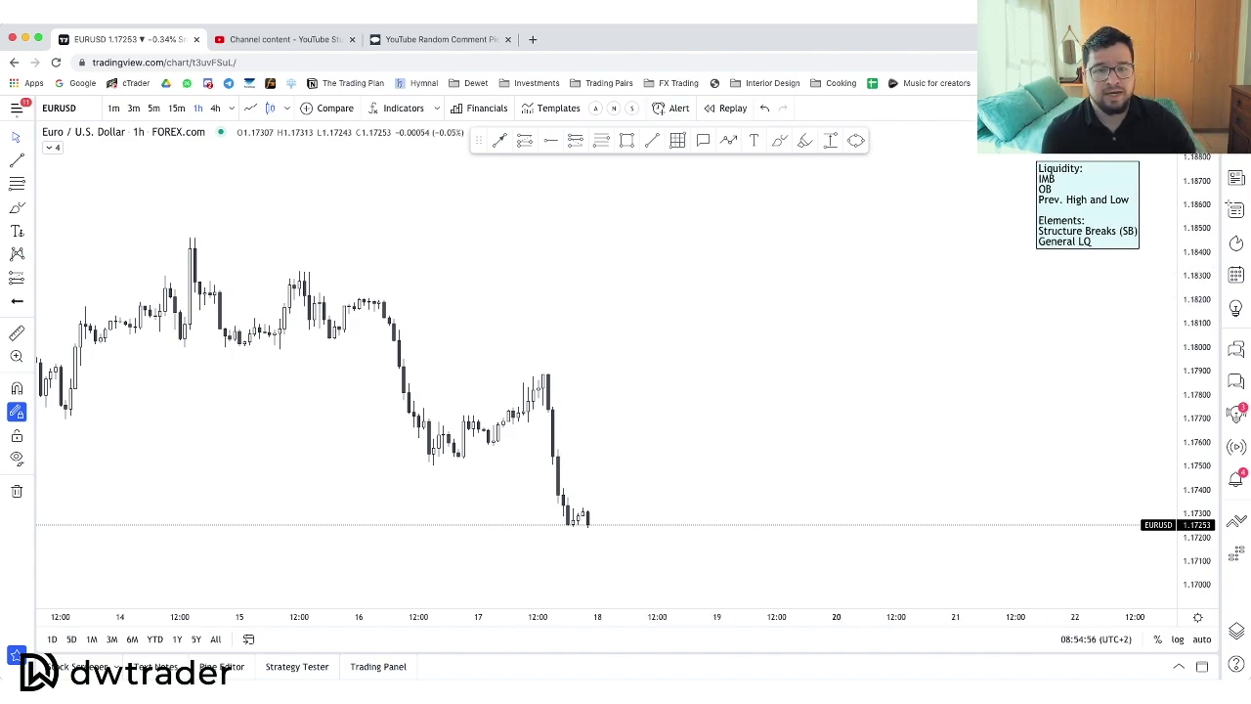
Draw a path beside the candles that falls, climbs through two small pullbacks to a higher peak, and drops to a new low.
mouse_move(597, 212)
left_mouse_down()
mouse_move(637, 321)
mouse_move(662, 350)
left_mouse_up()
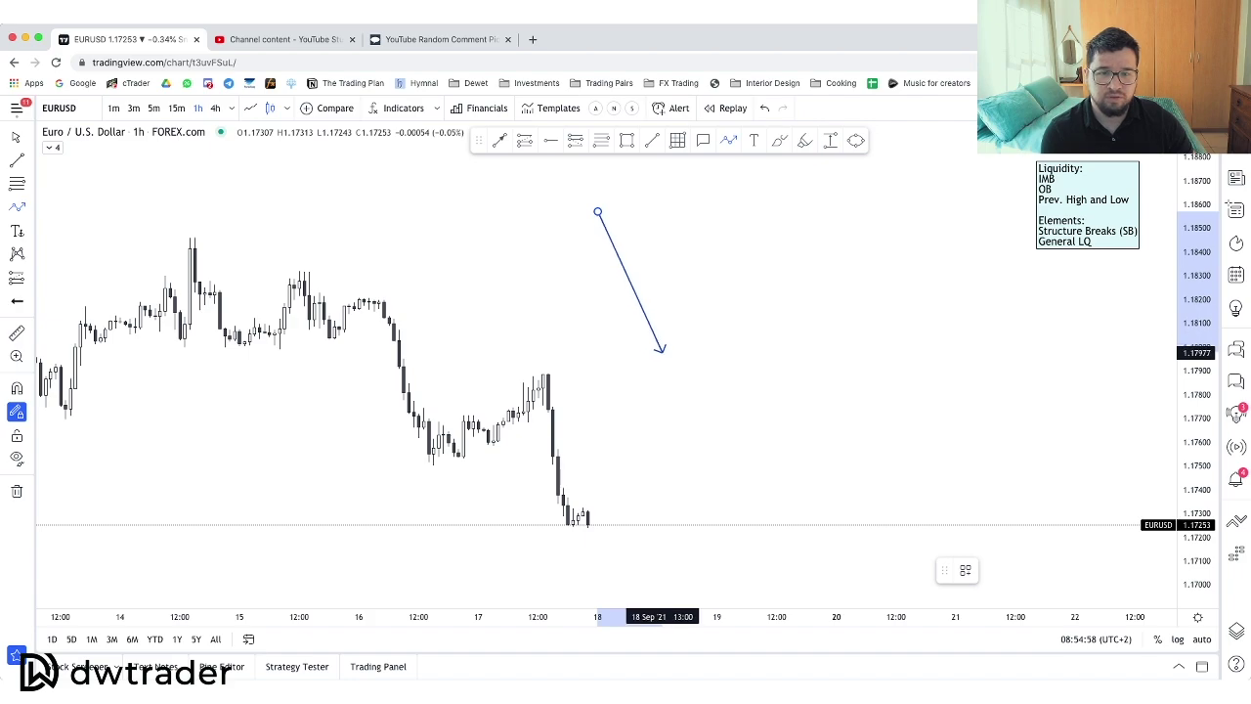
left_click(661, 350)
left_click(692, 315)
left_click(702, 334)
left_click(721, 295)
left_click(731, 323)
left_click(762, 251)
double_click(826, 426)
left_click(866, 342)
Draw a rectangle from about 1.1846 to 1.1838 across the path's main peak and label it "OB - Supply".
left_click(627, 141)
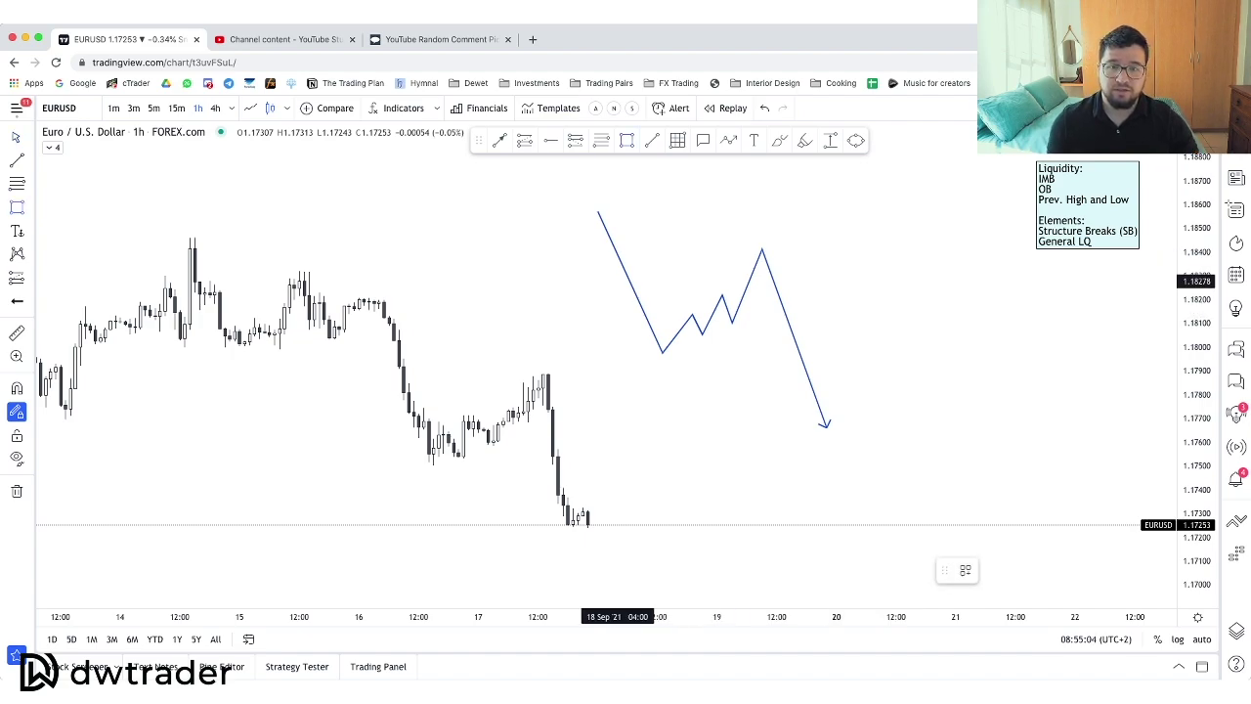
left_click_drag(611, 239, 802, 256)
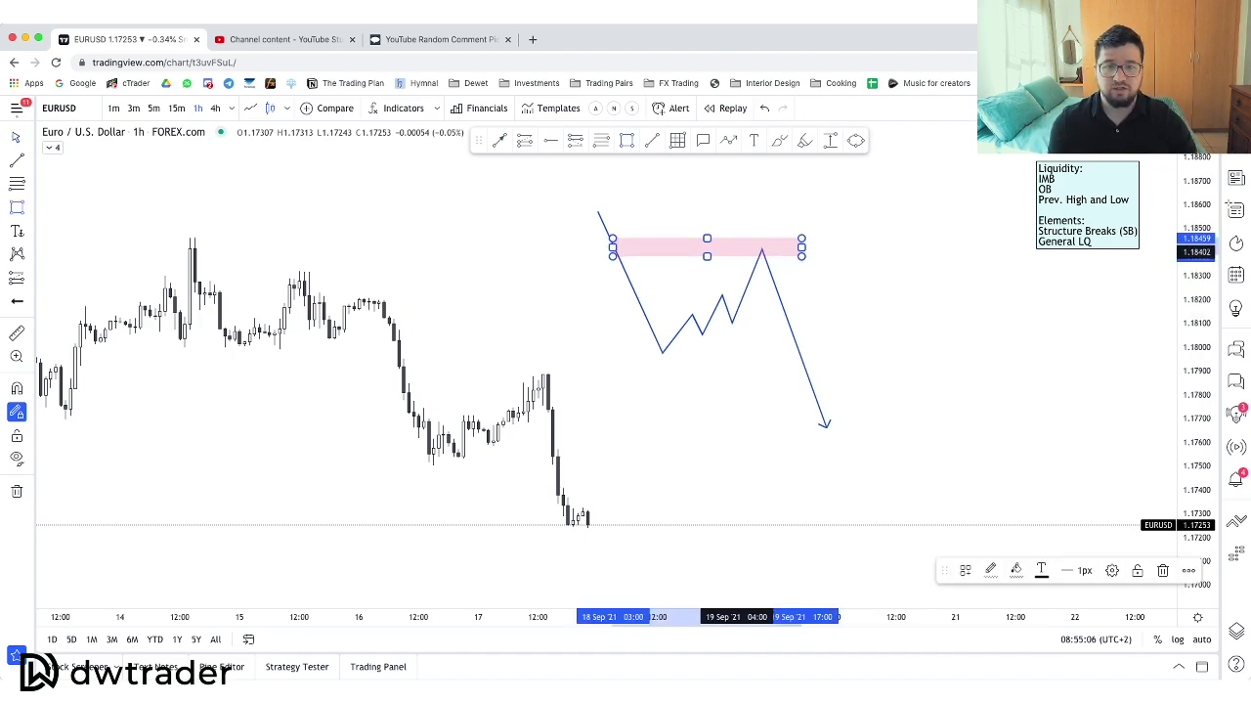
key("Escape")
left_click(707, 247)
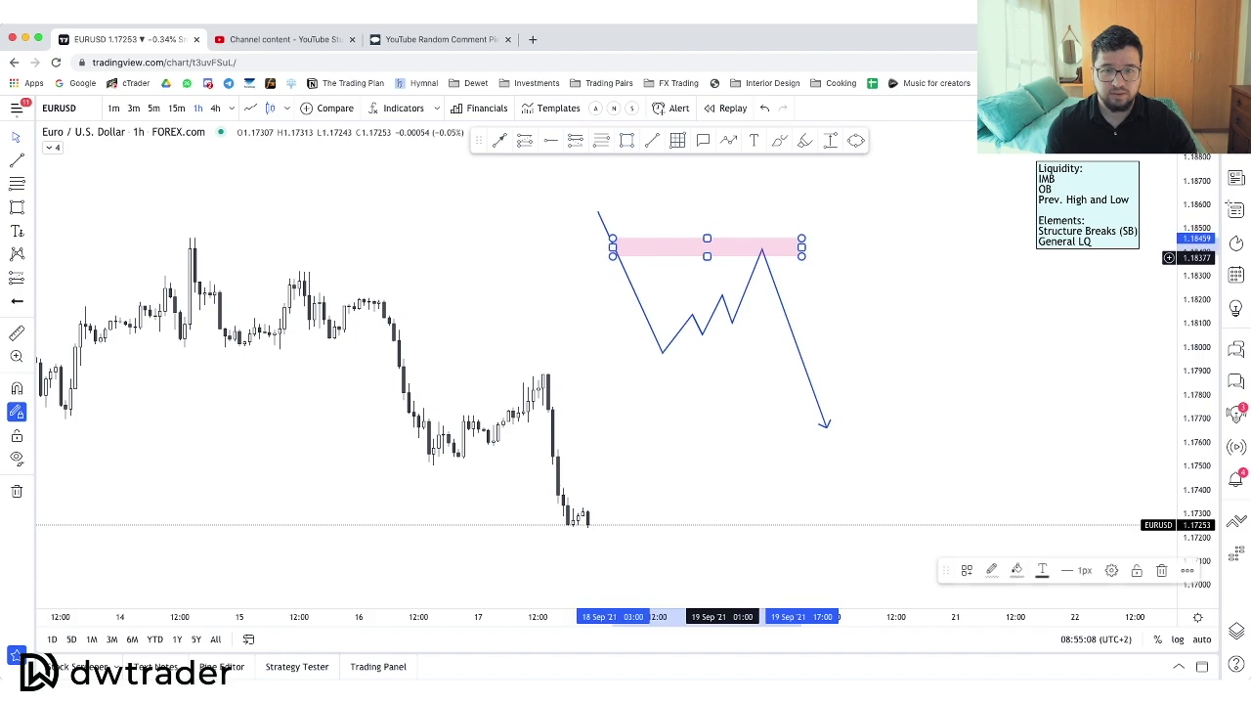
double_click(707, 248)
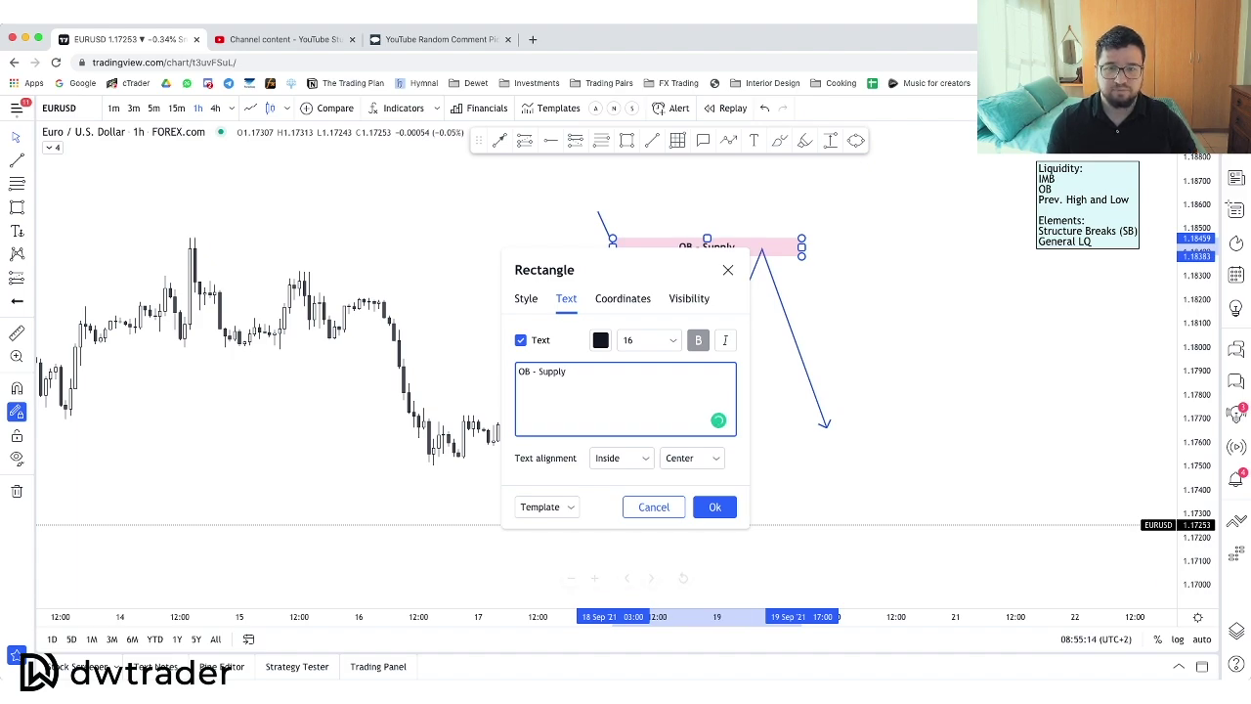
left_click(714, 507)
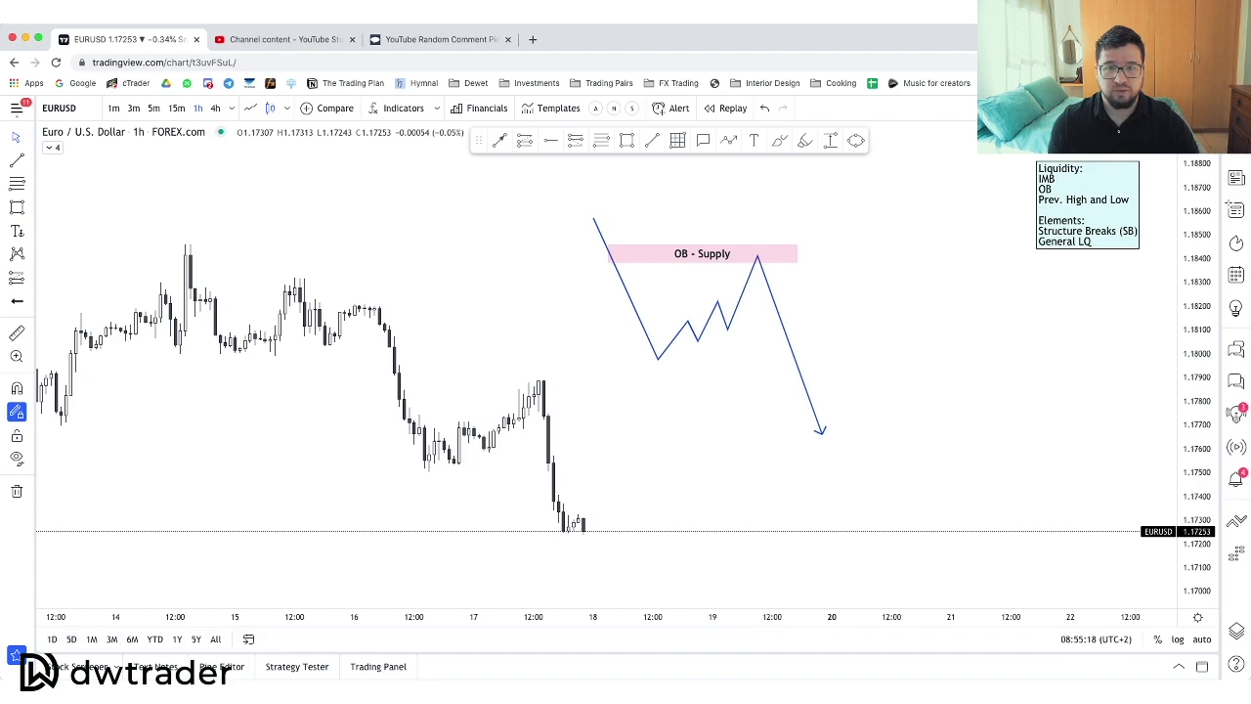
Draw a horizontal line above the path's second minor high and a rising trend line under its lows labelled "Trend line LQ".
left_click(672, 299)
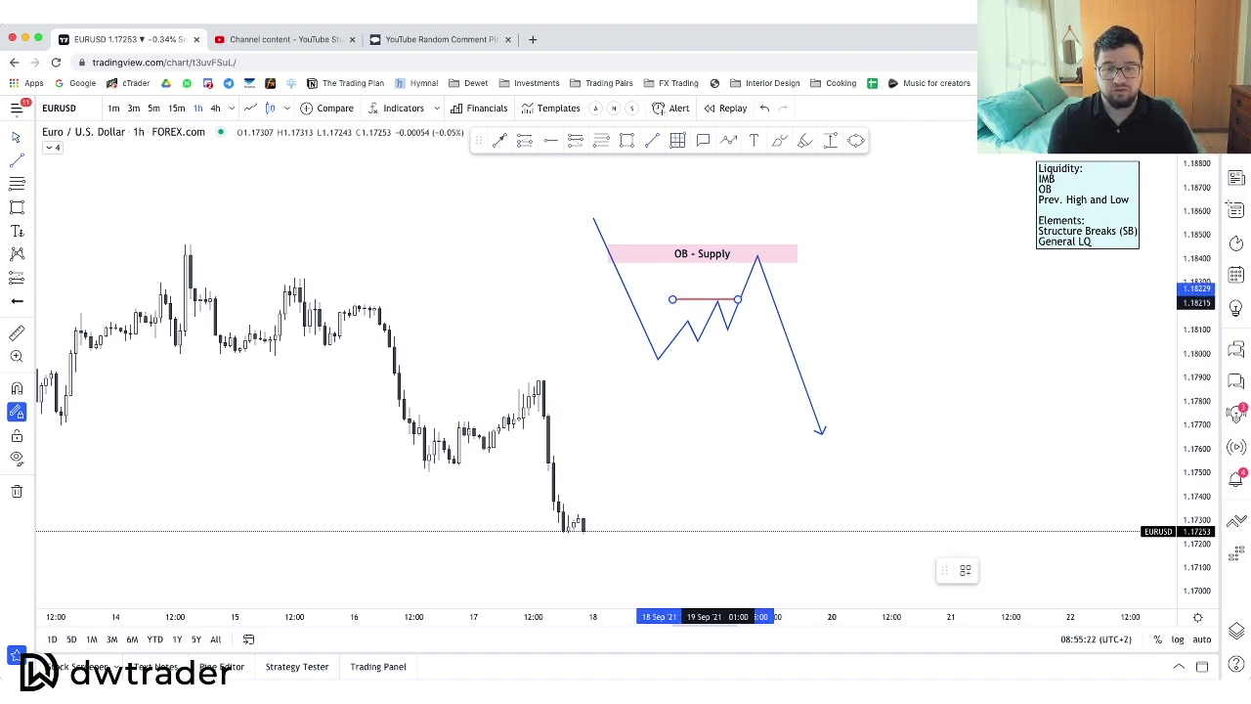
left_click(737, 299)
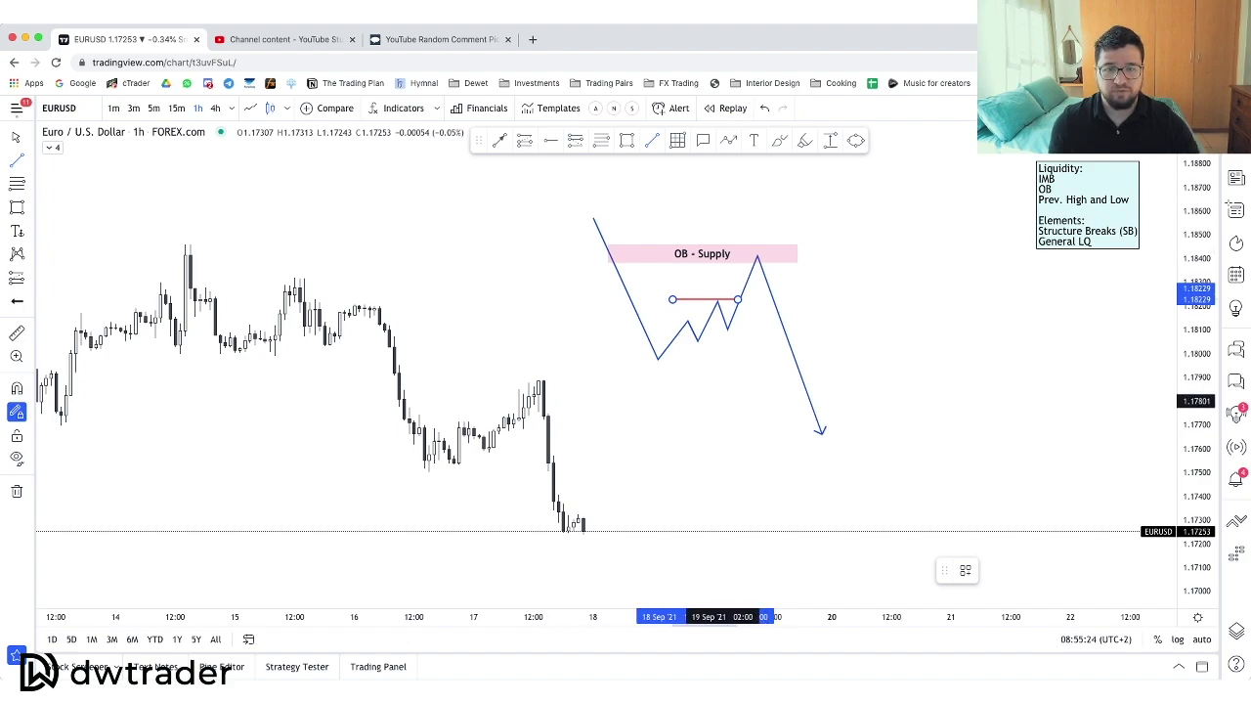
left_click(653, 379)
left_click(753, 323)
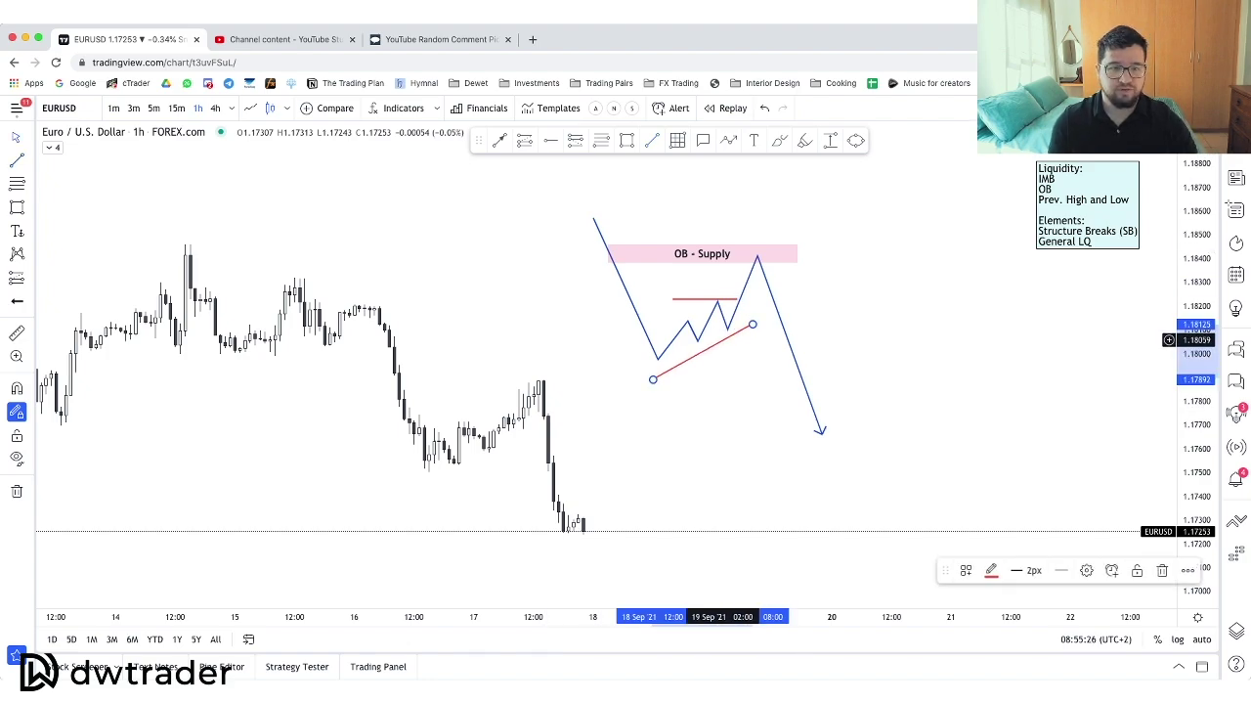
left_click(1086, 570)
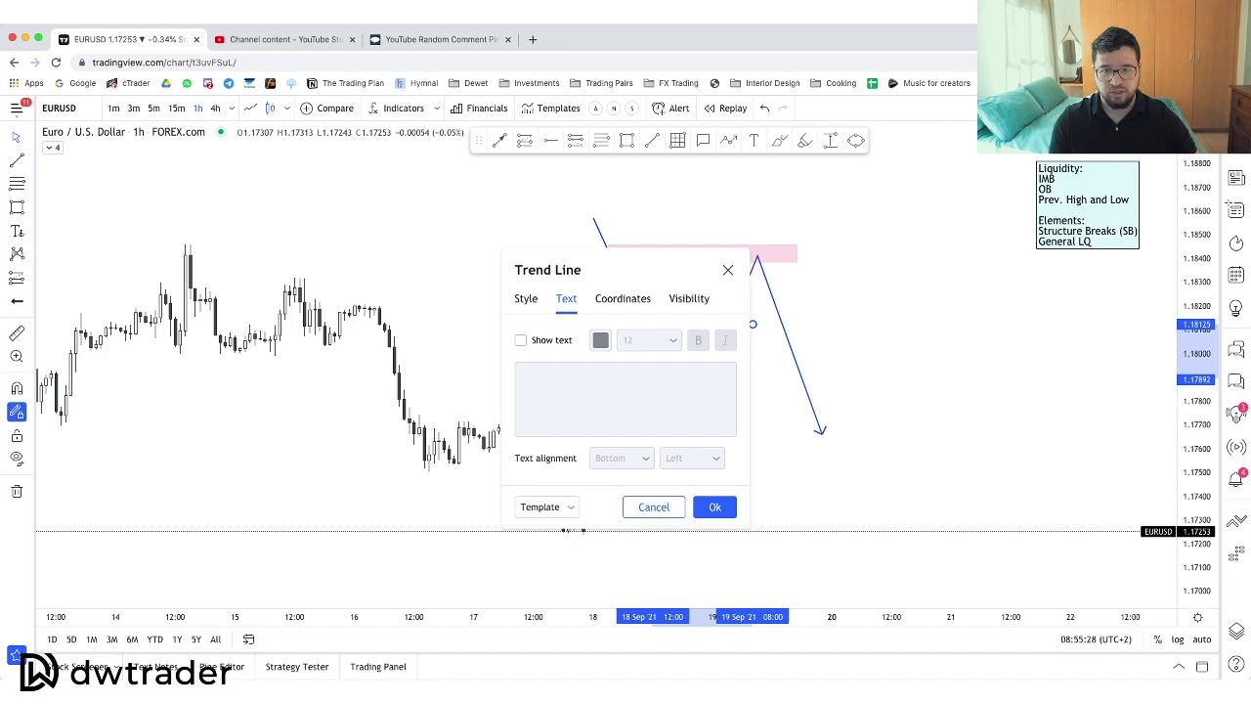
left_click(718, 420)
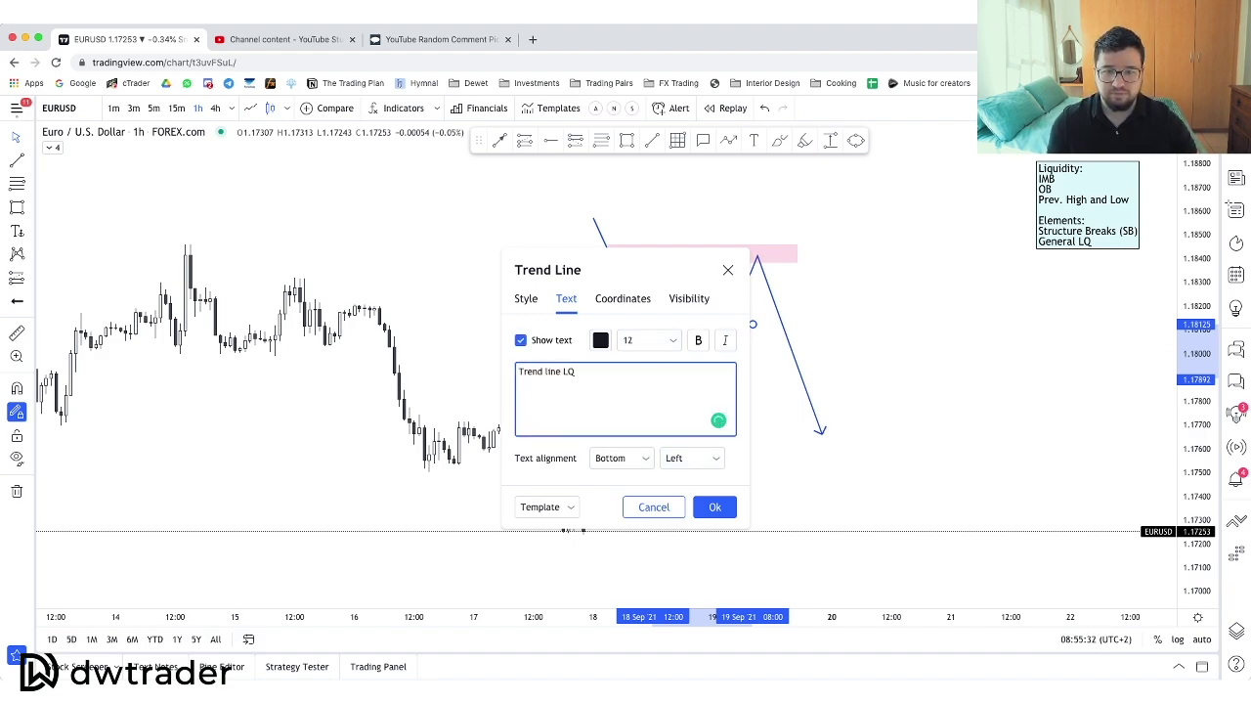
left_click(715, 506)
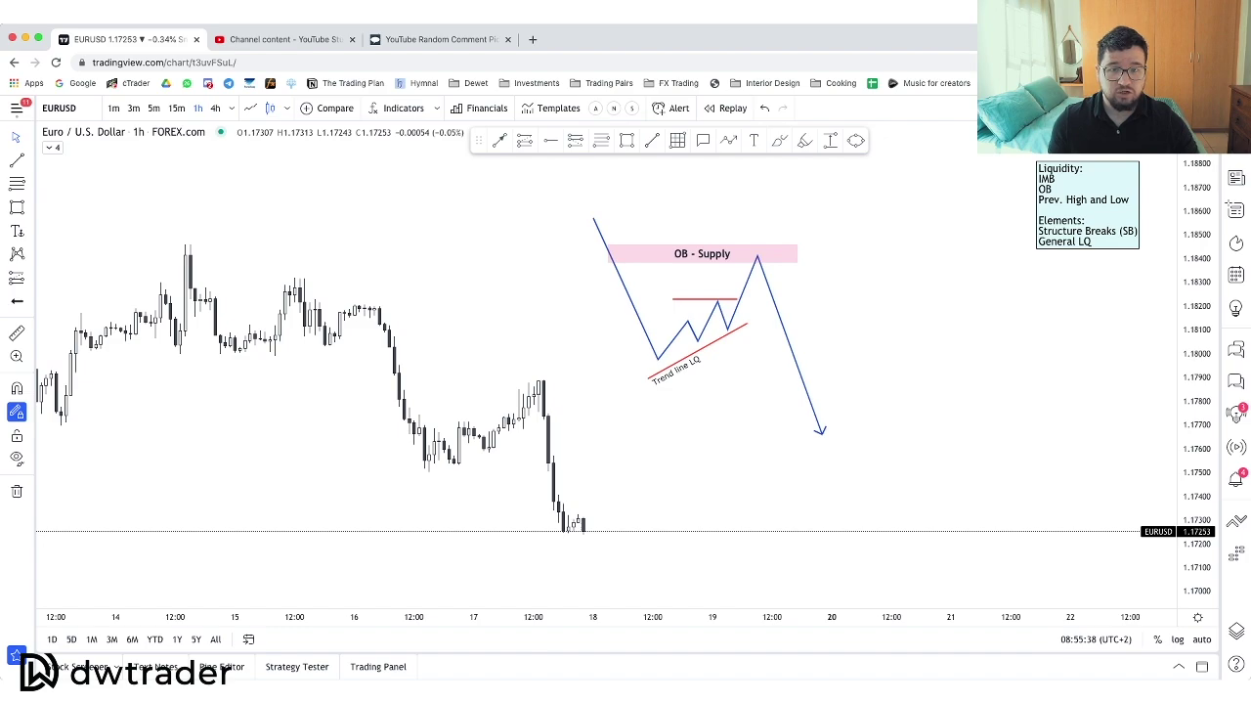
Draw two horizontal lines across the path, one along the supply zone's lower edge and one just below it.
left_click(613, 262)
left_click(752, 262)
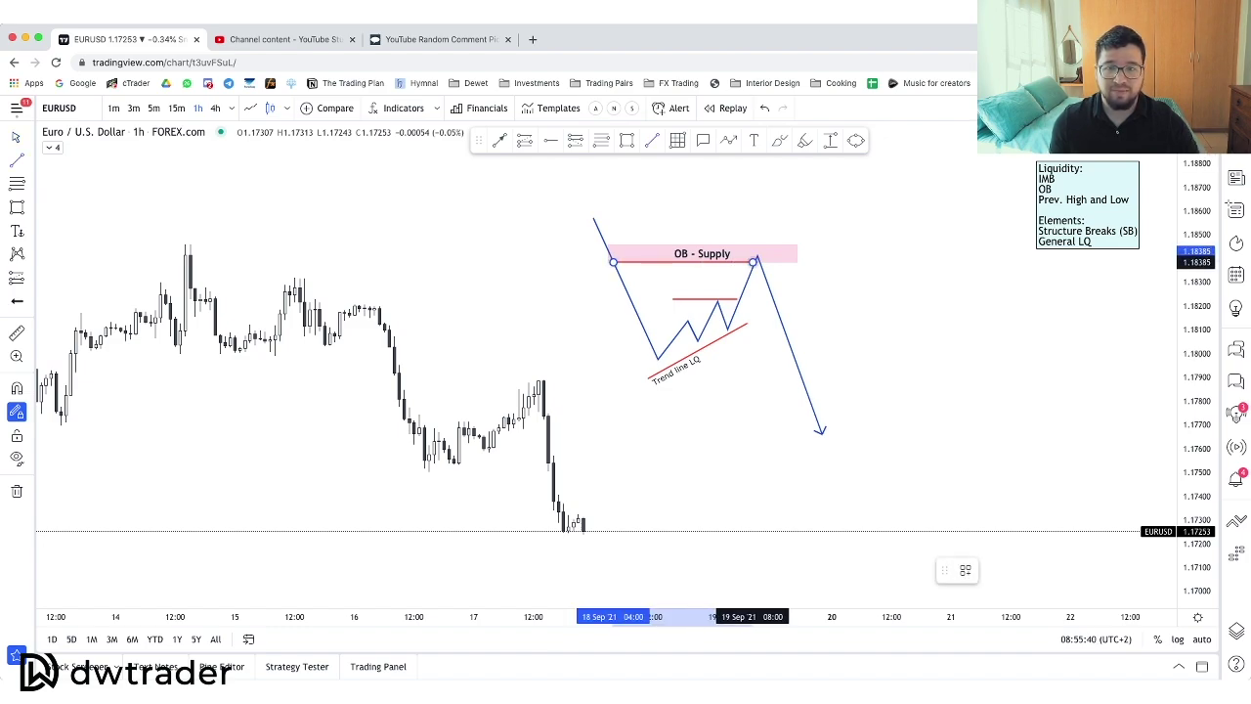
left_click(617, 274)
left_click_drag(617, 273, 753, 273)
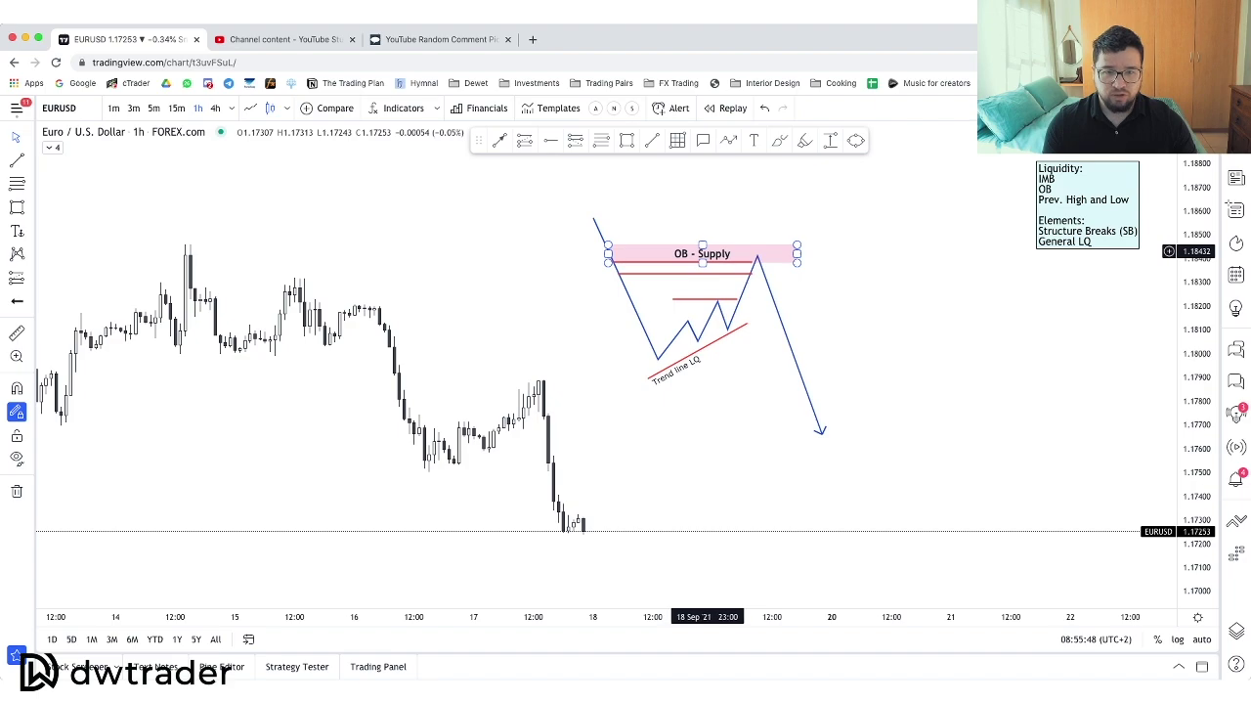
left_click(702, 252)
left_click(655, 270)
scroll(718, 300, "down", 1)
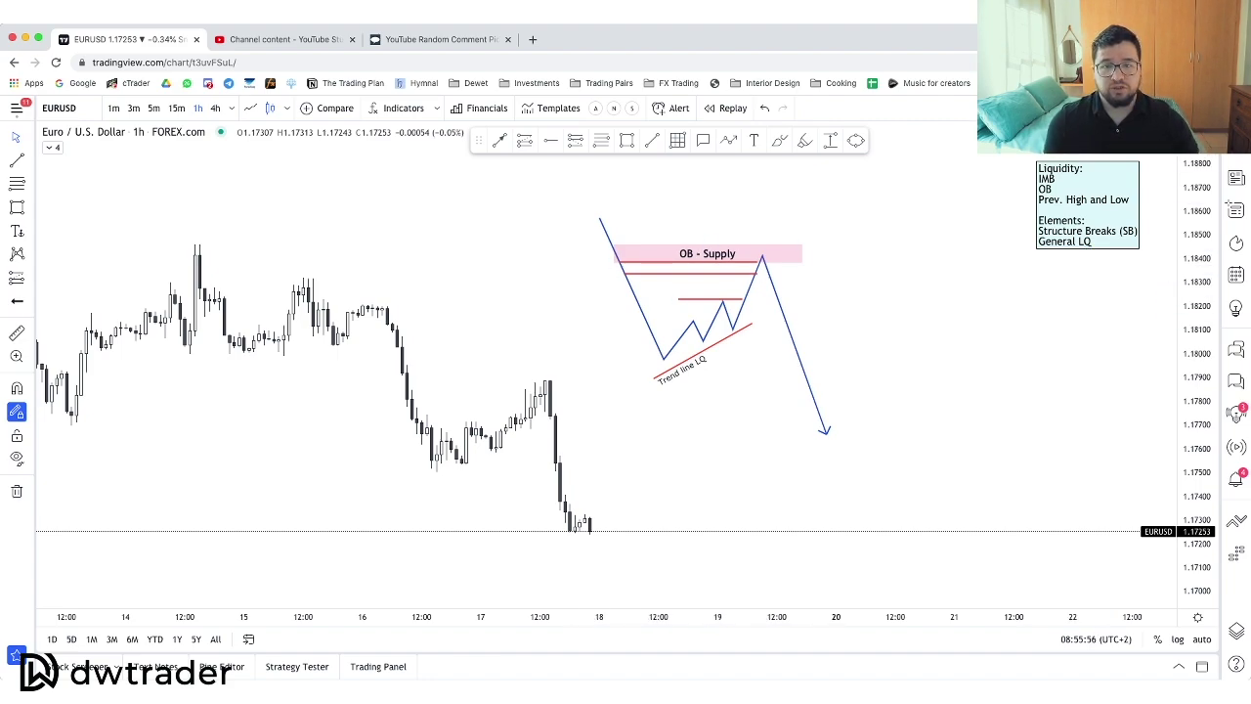
Extend the bearish pattern backwards with a path from its starting high down to a prior low and up to an earlier, higher point.
left_click(599, 217)
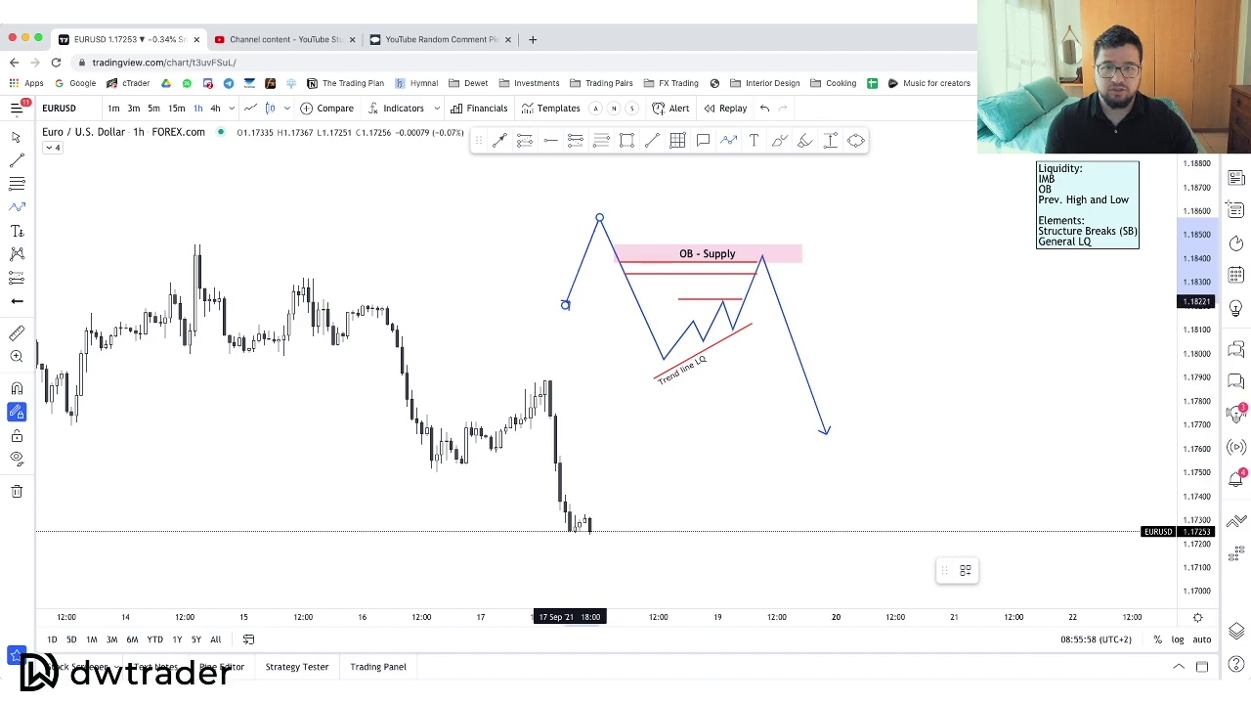
left_click(565, 304)
double_click(508, 178)
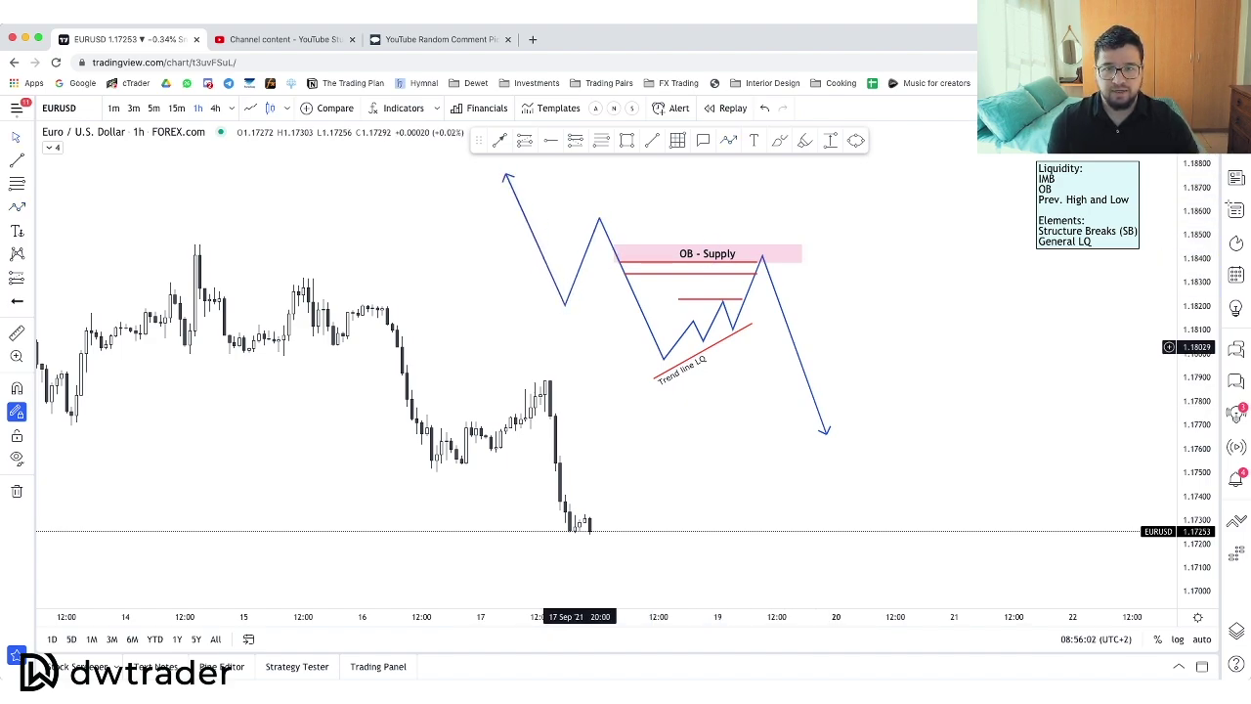
Draw a horizontal line at the prior low to where price breaks it and label the line "SB".
scroll(585, 254, "up", 1)
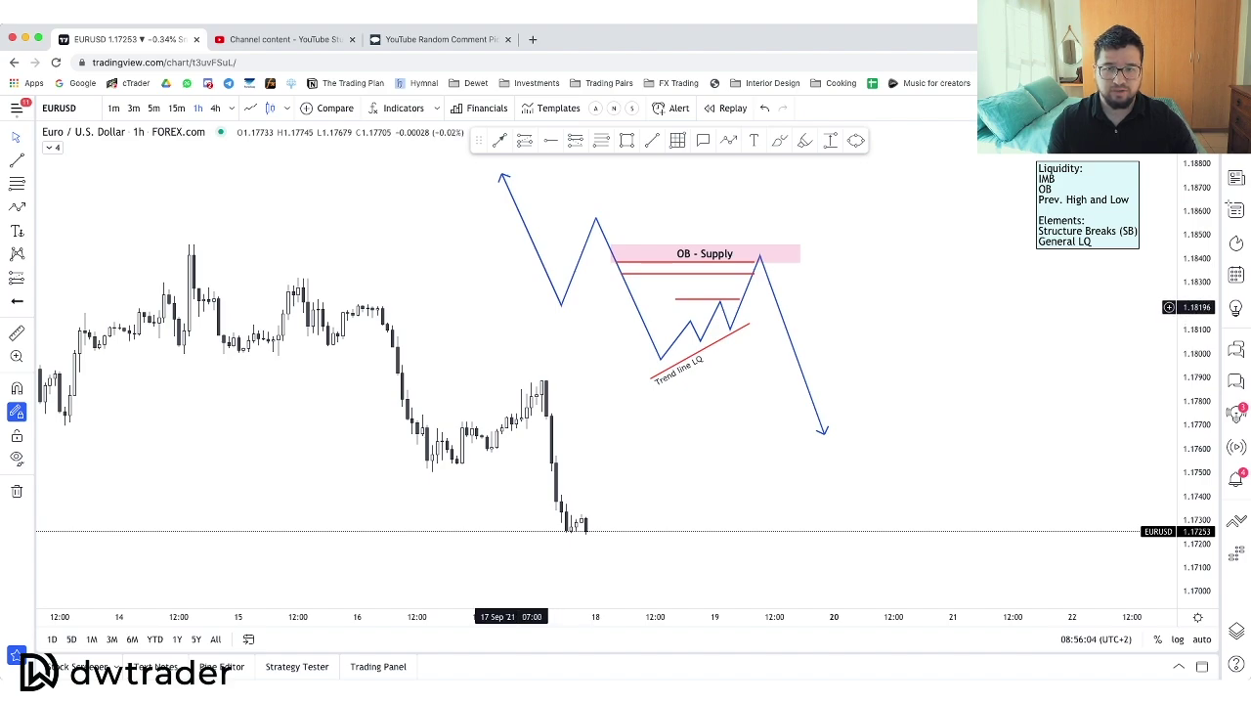
left_click_drag(502, 305, 635, 306)
left_click(966, 569)
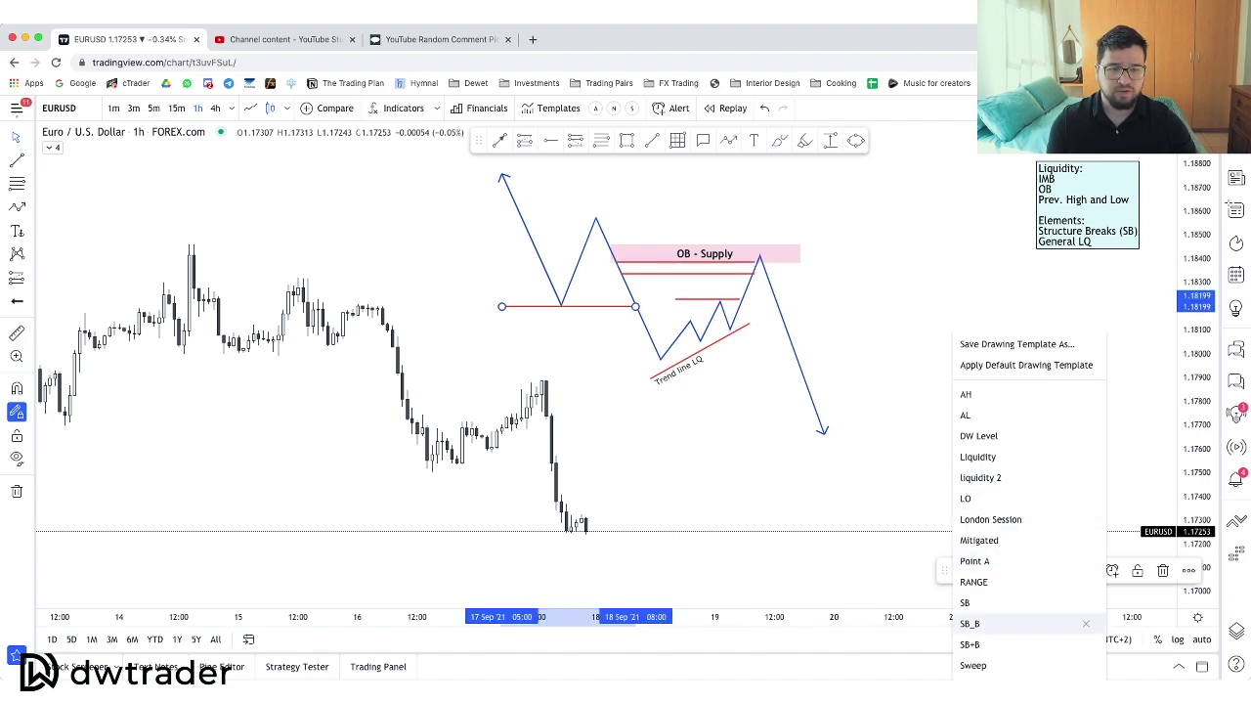
left_click(655, 336)
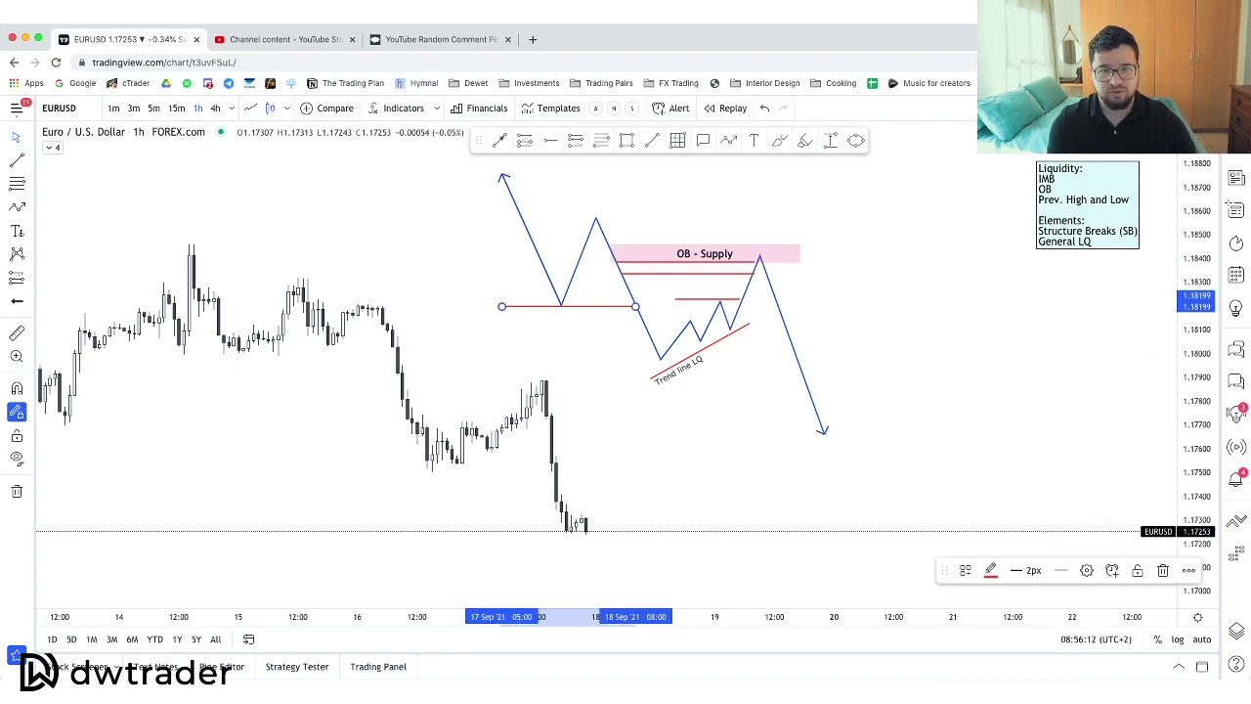
left_click(627, 338)
double_click(611, 307)
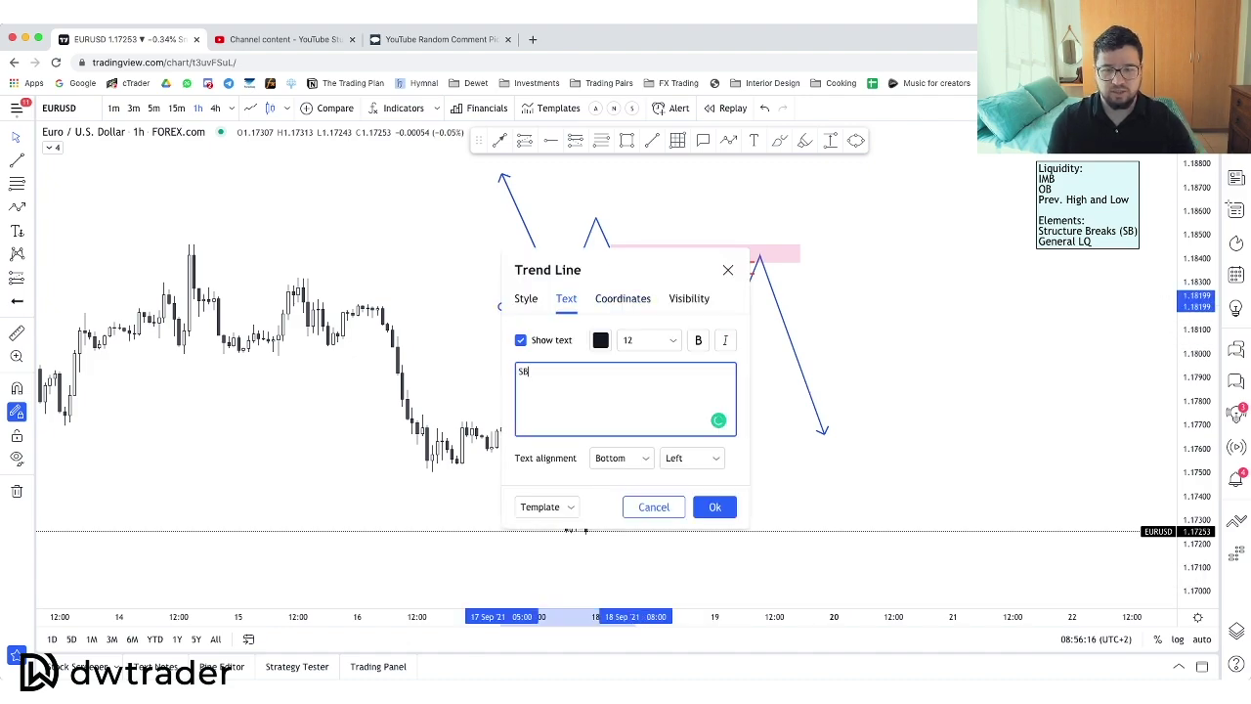
left_click(714, 507)
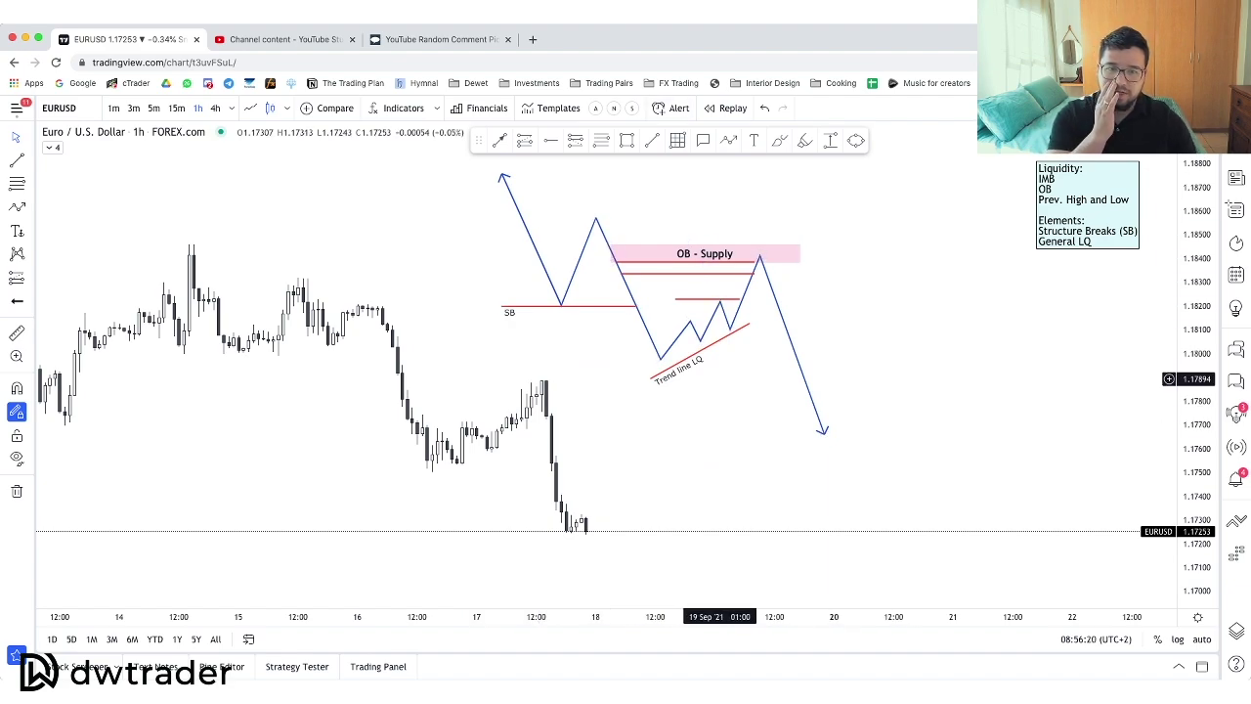
Draw a second path beside the supply pattern that makes a lower low, rallies above the prior high, pulls back and rises again.
scroll(808, 308, "right", 5)
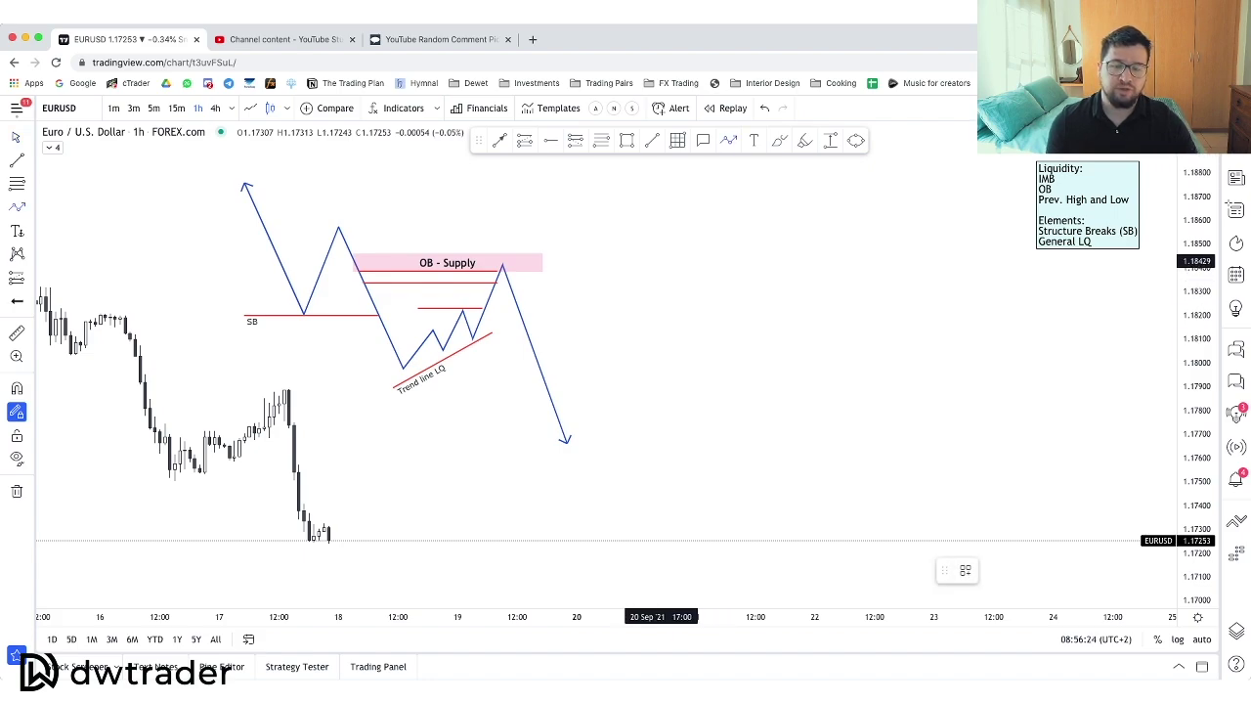
left_click(661, 262)
left_click(720, 387)
left_click(746, 329)
left_click(775, 426)
left_click(825, 290)
left_click(869, 402)
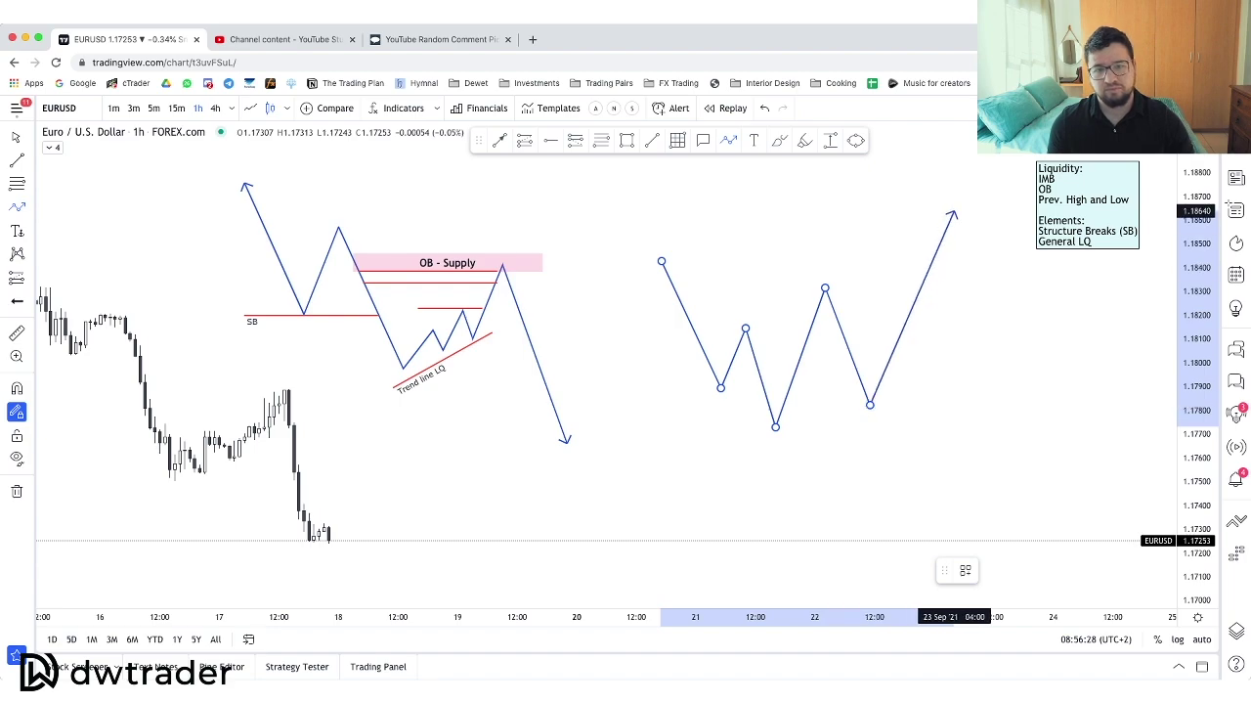
double_click(953, 212)
Draw horizontal lines at the second path's first low and first high, each extended to where price breaks it.
left_click(652, 140)
left_click(656, 388)
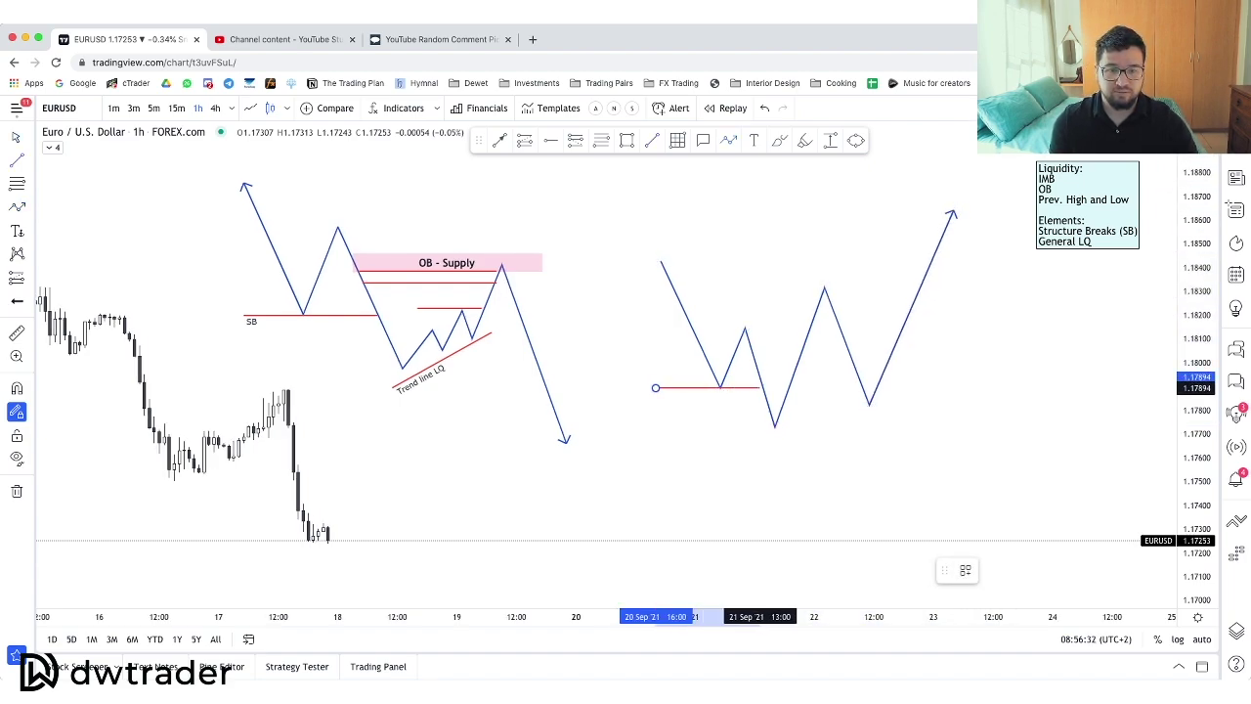
left_click(765, 388)
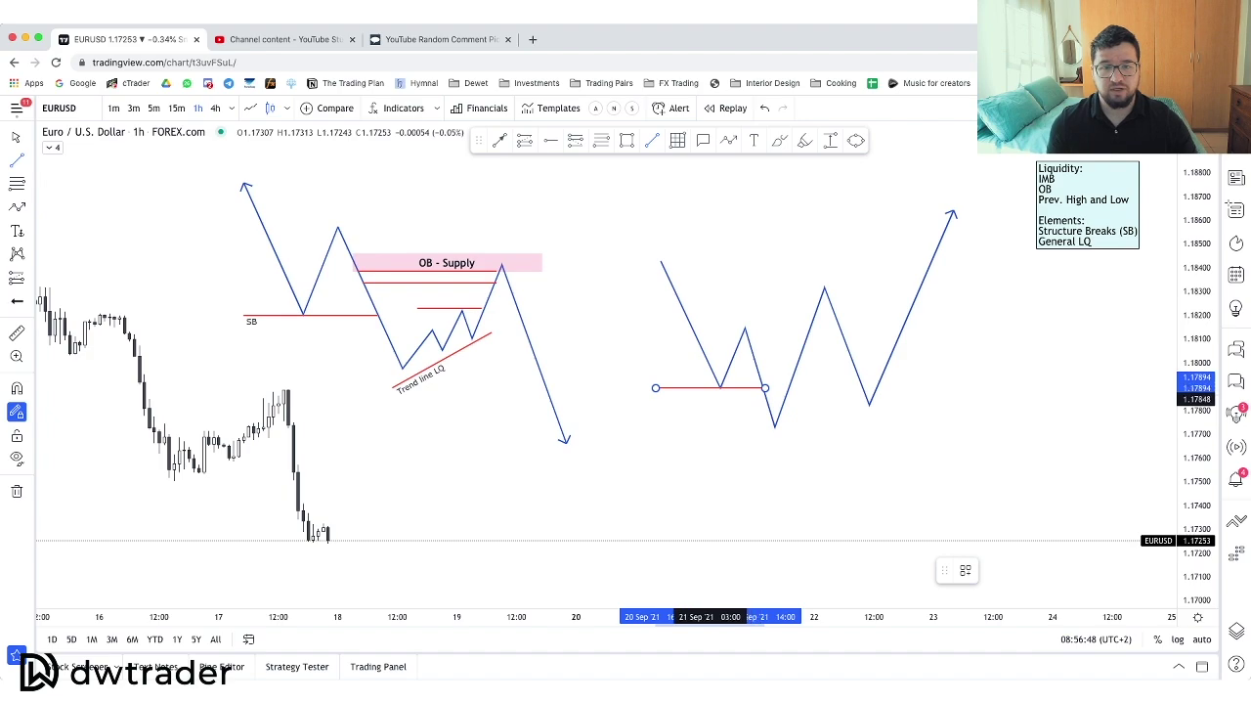
left_click(729, 326)
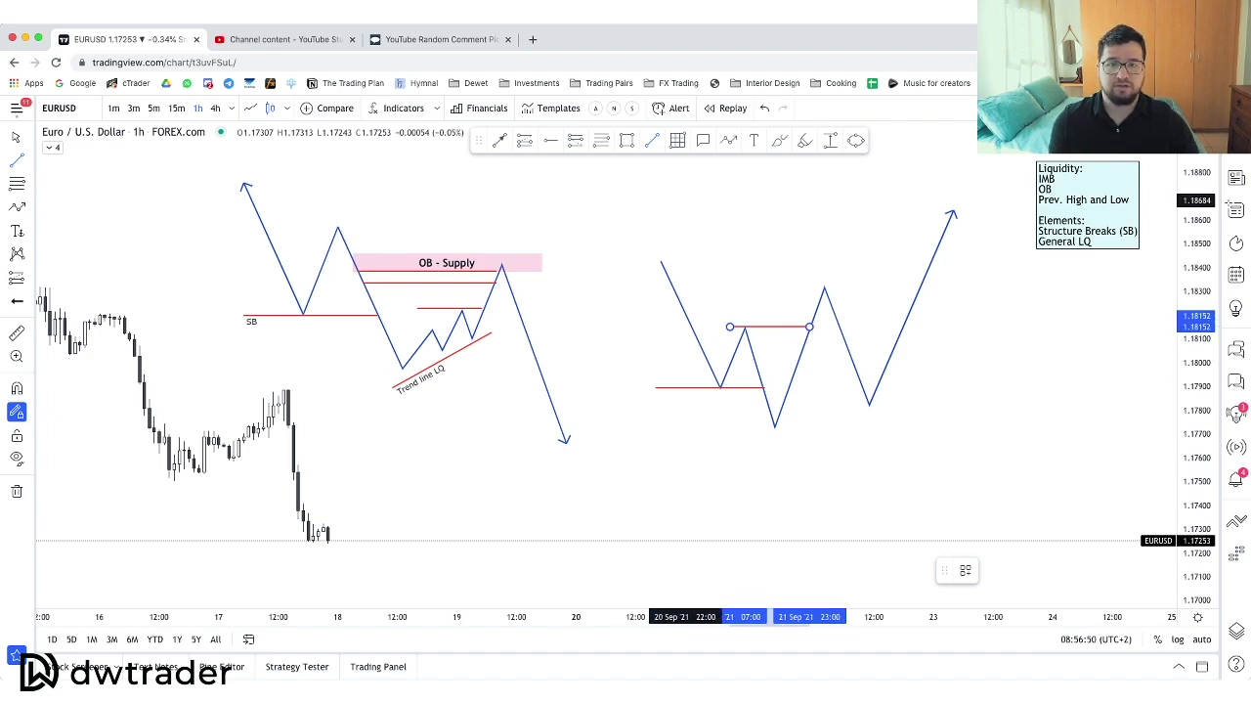
Draw a rectangle from the second path's lowest point up to about 1.1783 and shift the path's final low down into it.
left_click(626, 140)
left_click(775, 427)
left_click(1042, 403)
left_click(958, 364)
left_click(858, 362)
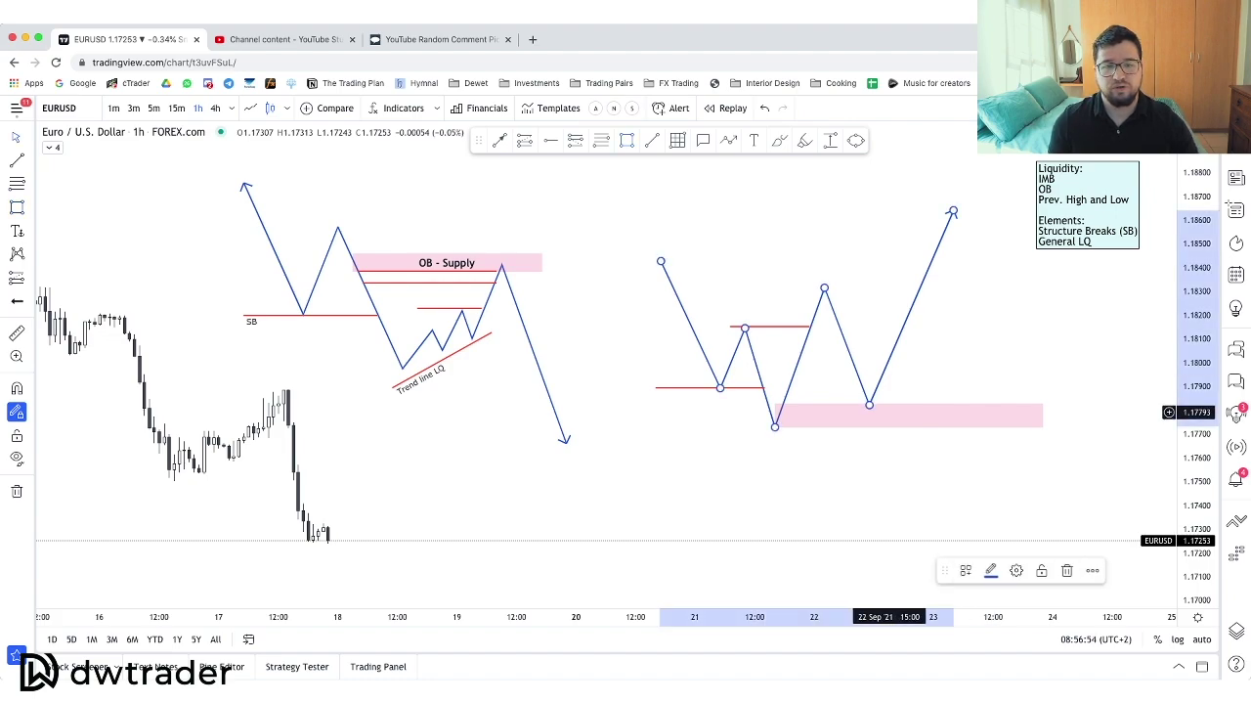
left_click_drag(869, 403, 879, 412)
Label the rectangle at the second path's low "OB - Demand" in bold, size 16, centred inside.
left_click(909, 415)
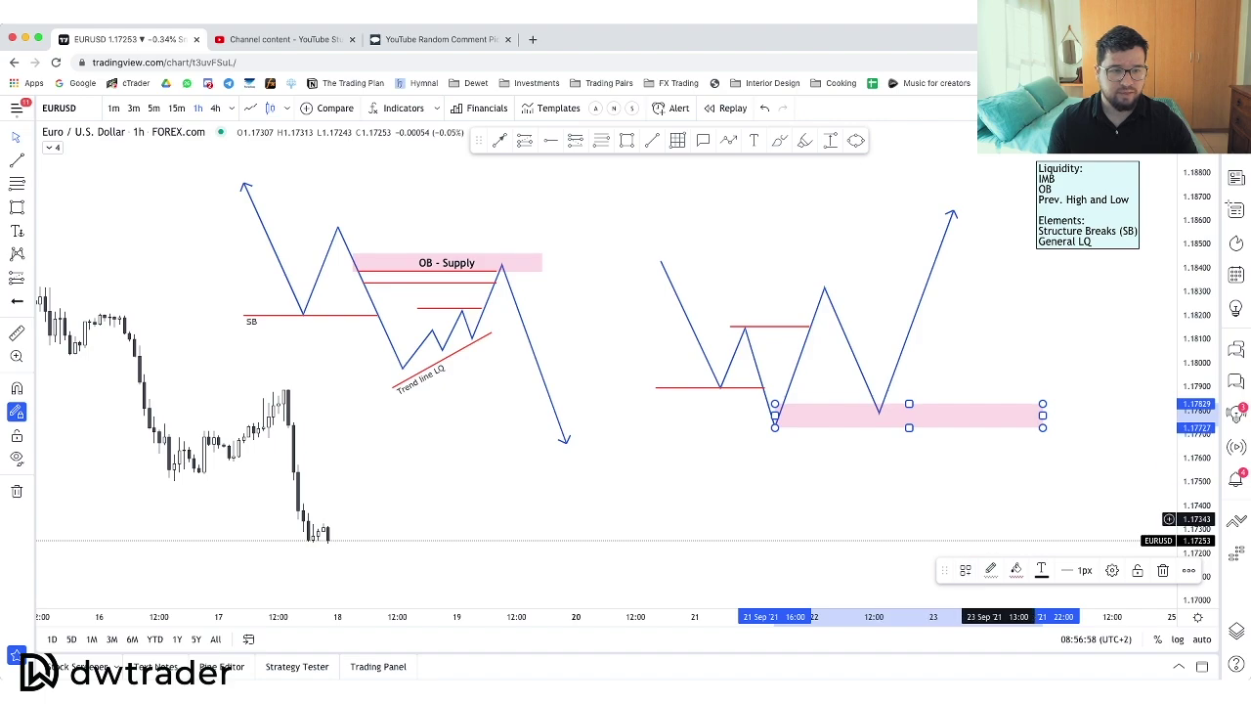
left_click(1040, 569)
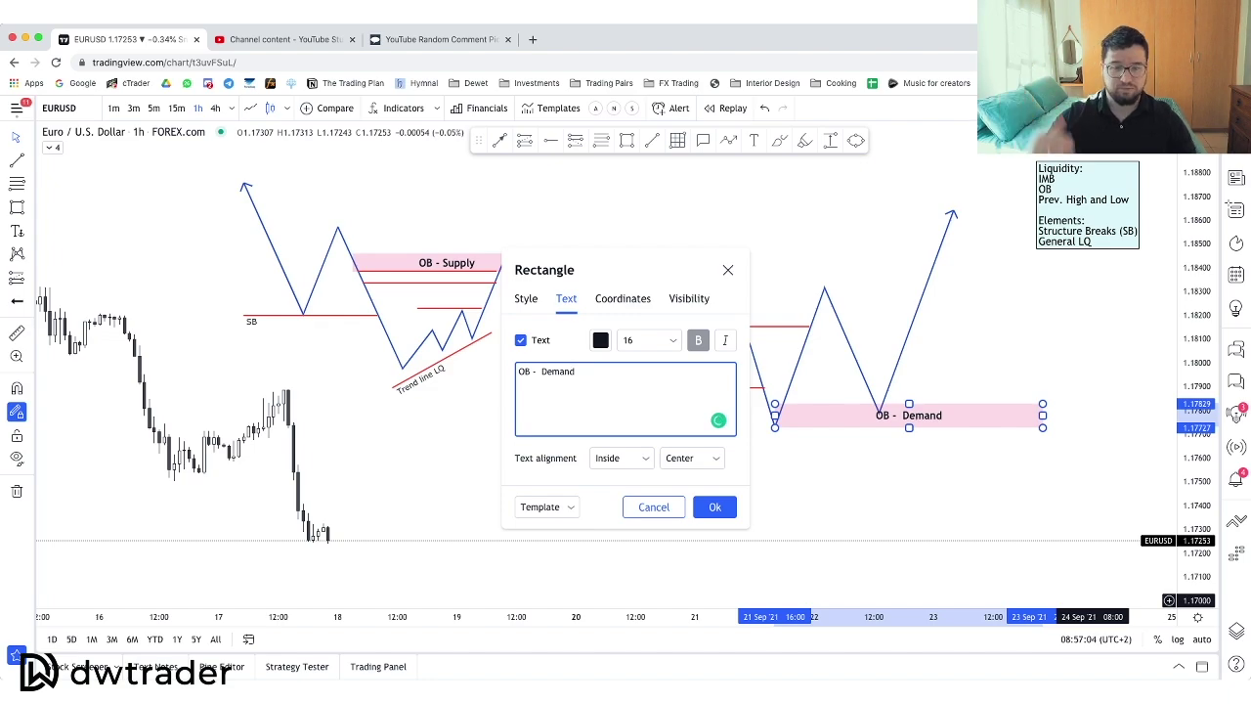
left_click(716, 506)
Replace the line at the second path's first low with a copy of the supply pattern's "SB" line, labelled "LS".
left_click_drag(698, 388, 661, 474)
key("Delete")
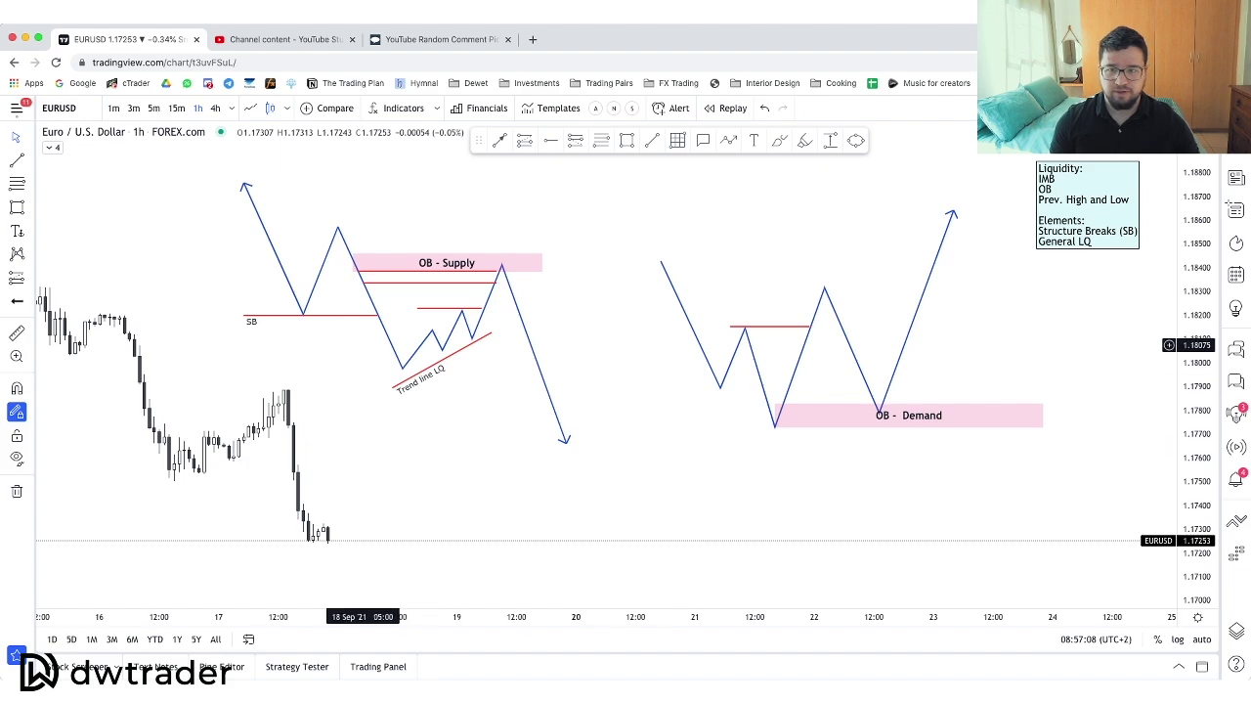
left_click_drag(359, 316, 765, 388)
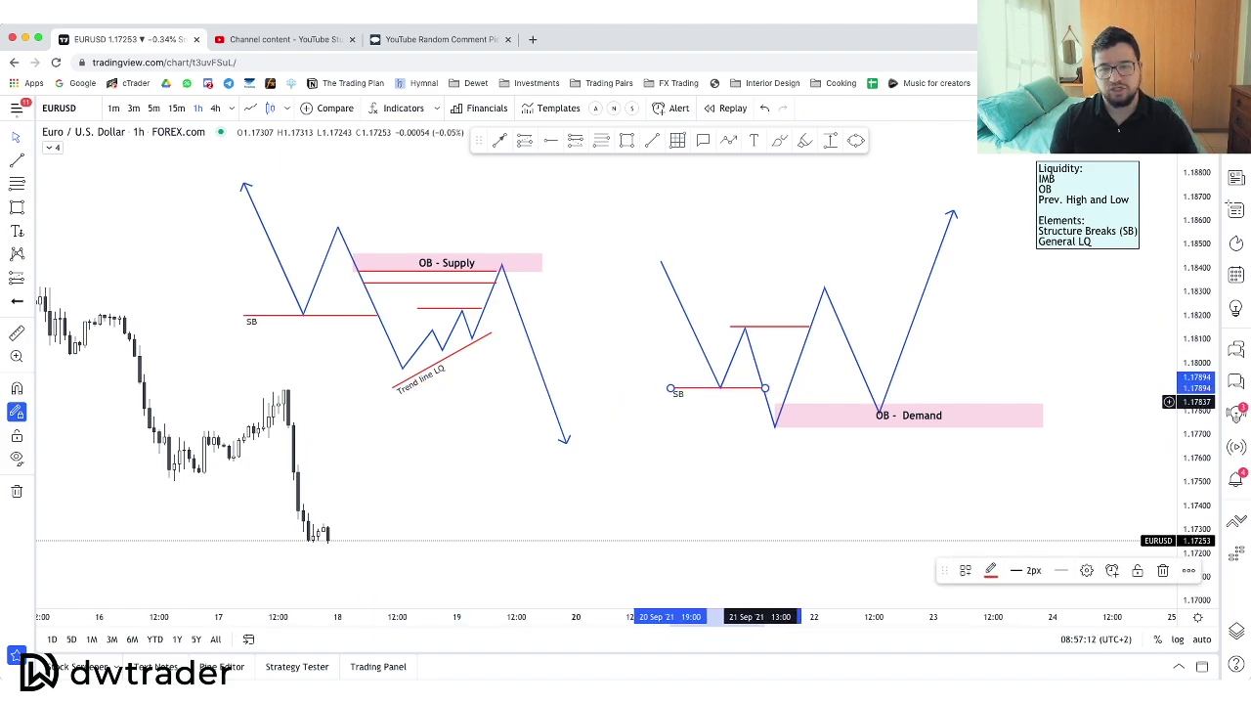
double_click(730, 389)
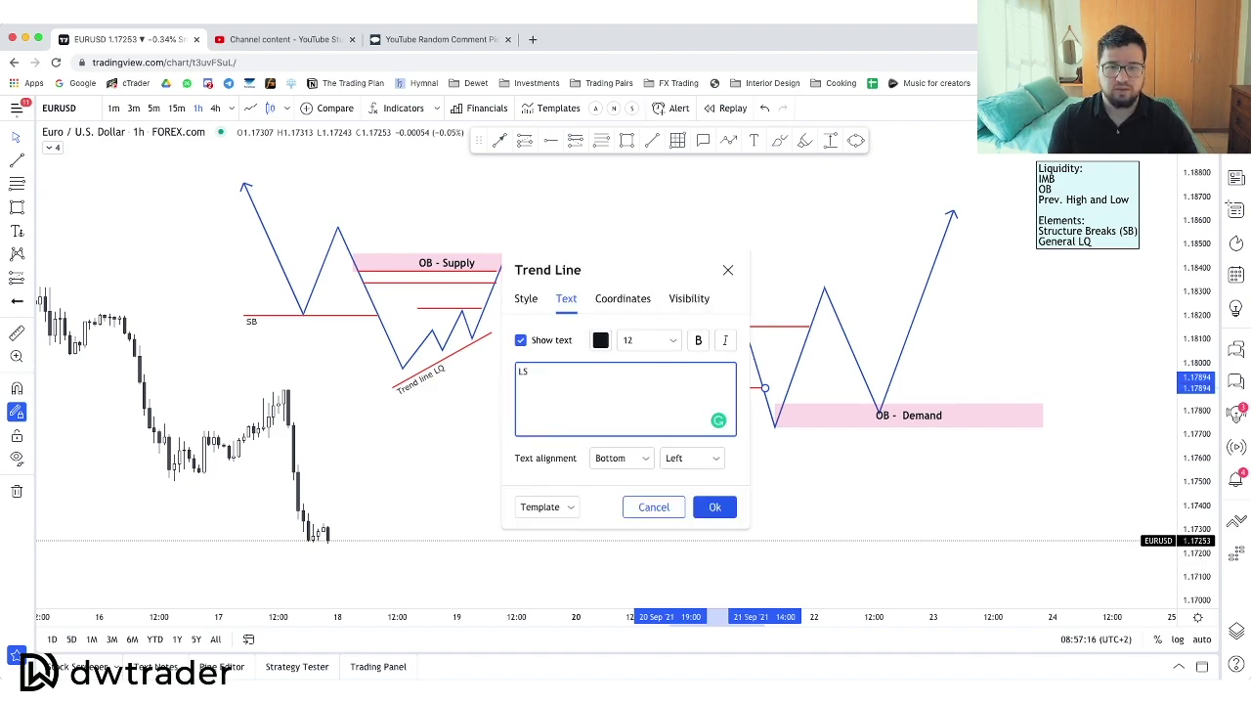
left_click(715, 507)
Label the line at the second path's first high "SB", with the text aligned to the line's top left.
left_click(764, 333)
left_click(773, 326)
left_click(786, 332)
double_click(785, 326)
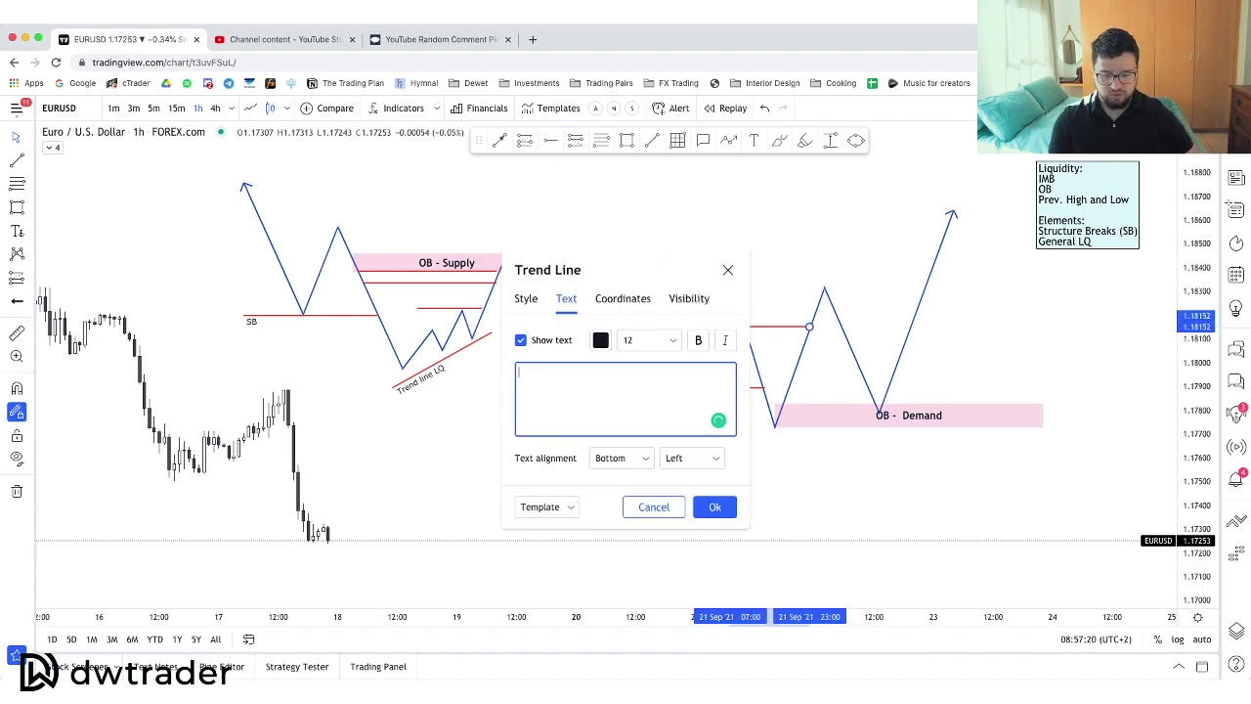
left_click(622, 457)
left_click(610, 480)
left_click(714, 506)
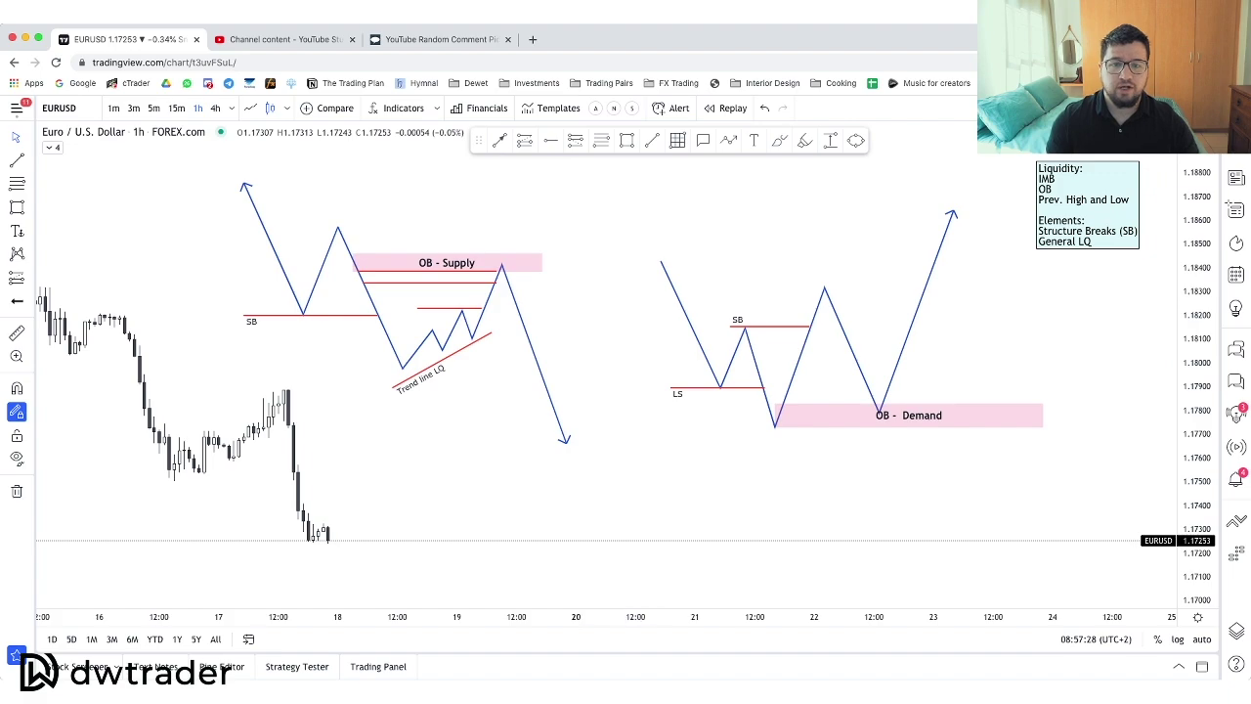
Draw two horizontal lines across the final pullback, at about 1.1783 and 1.1788, just above the demand rectangle.
left_click_drag(785, 403, 888, 402)
left_click_drag(790, 391, 904, 390)
key("Escape")
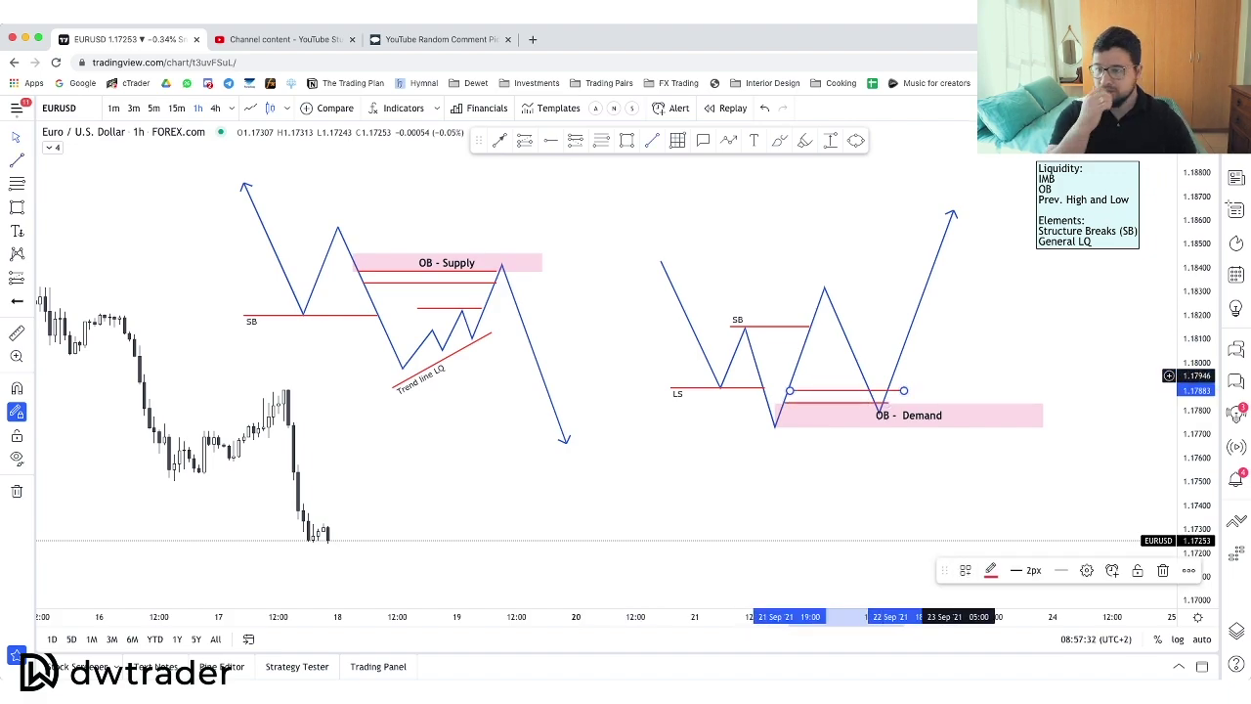
left_click(958, 376)
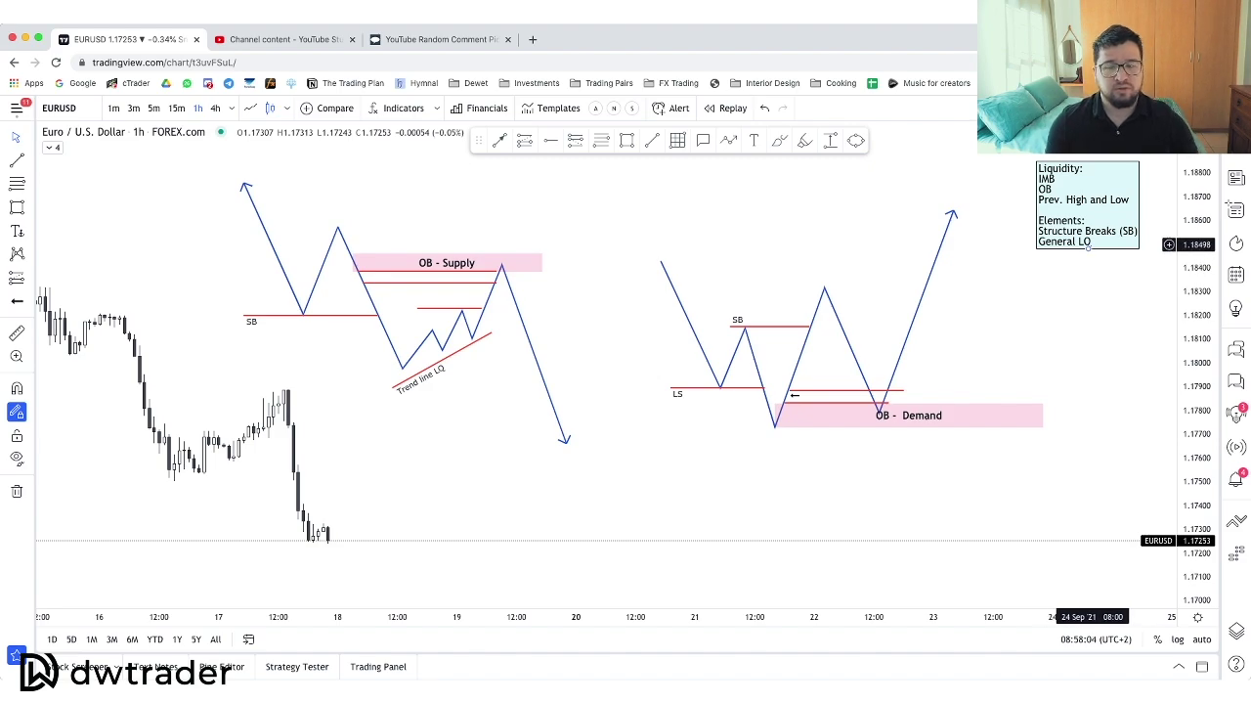
Draw a rising path with higher highs and higher lows in the empty area below the demand pattern, from about 1.1641 to 1.1721.
scroll(849, 240, "down", 3)
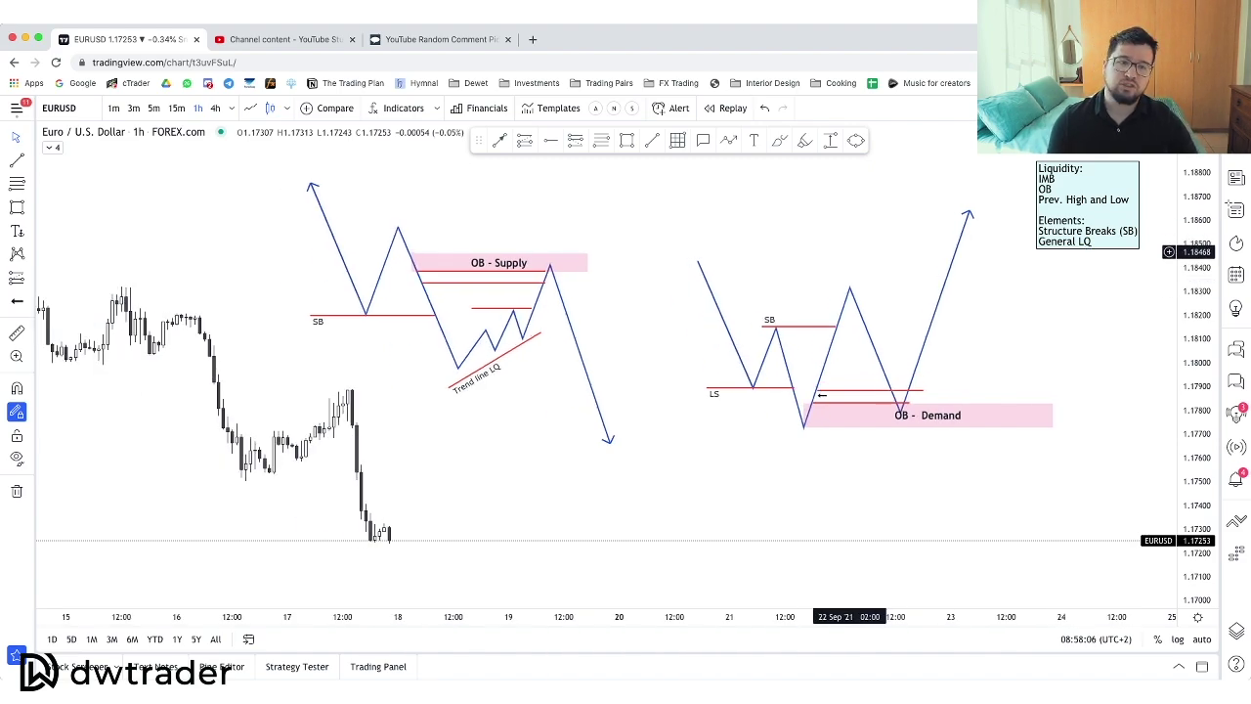
scroll(856, 249, "up", 3)
left_click_drag(624, 459, 812, 340)
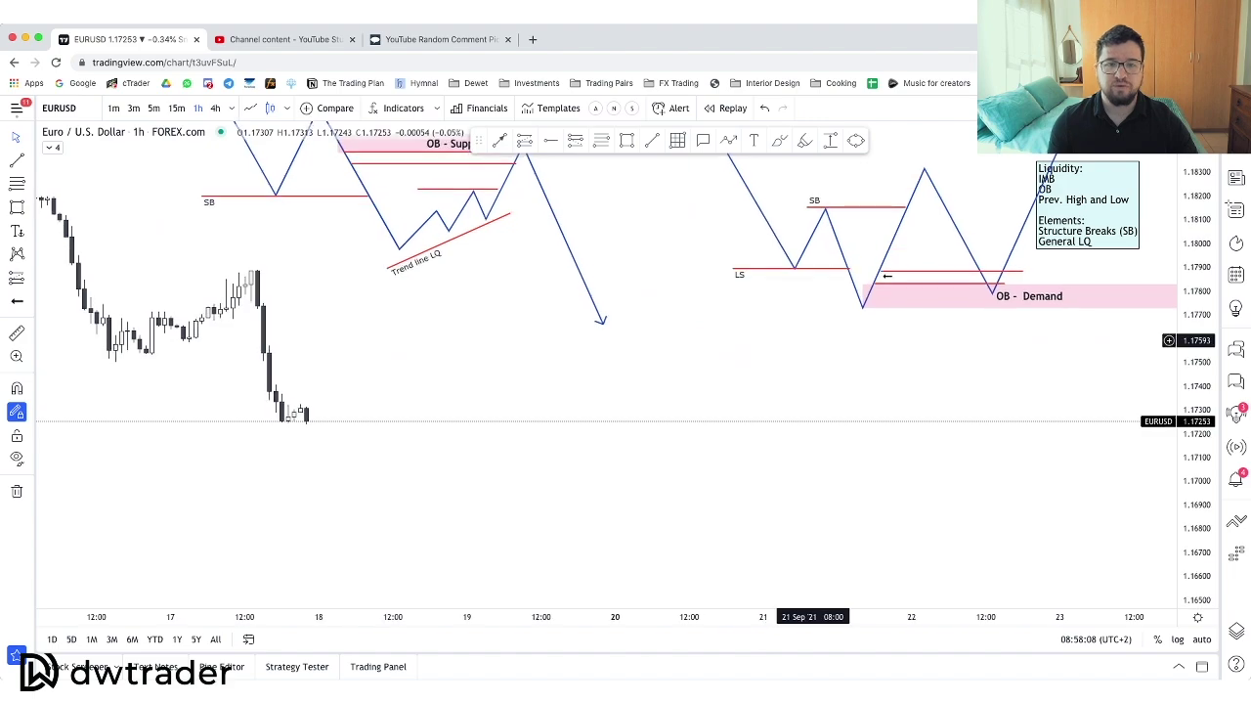
left_click_drag(753, 390, 723, 456)
scroll(723, 456, "down", 2)
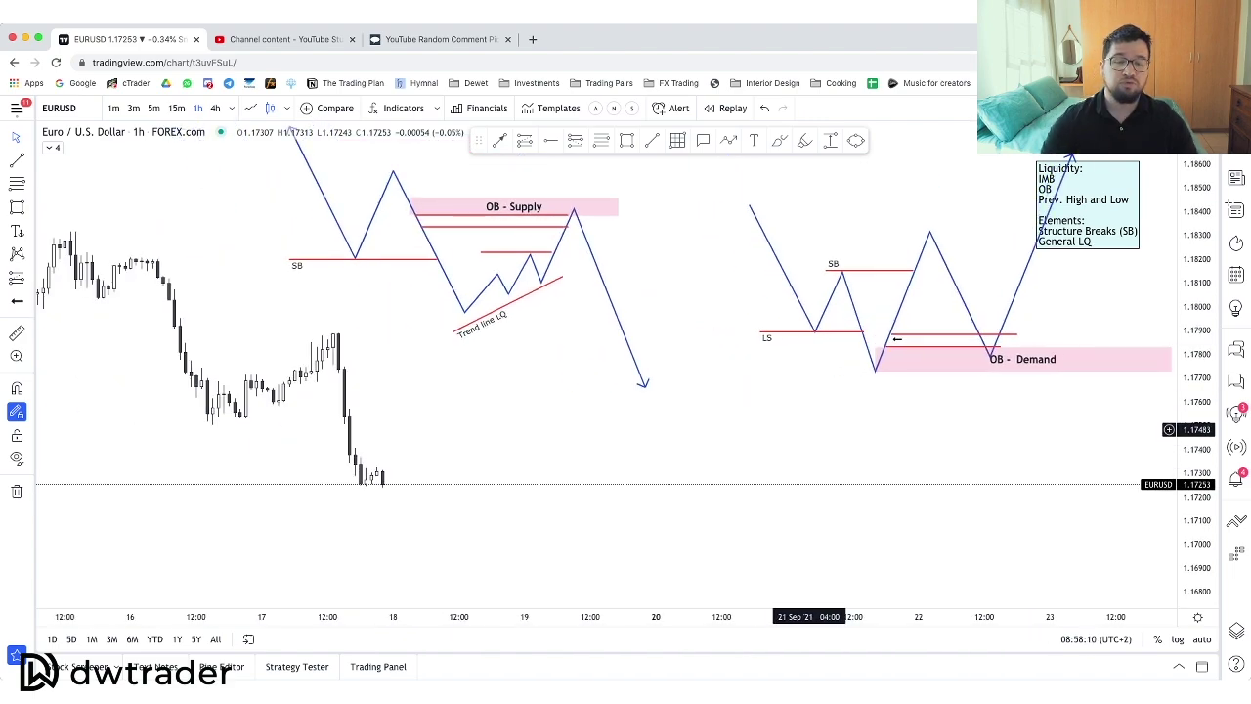
left_click_drag(811, 441, 674, 205)
left_click(728, 140)
left_click(376, 449)
left_click(414, 368)
left_click(448, 432)
left_click(486, 306)
left_click(518, 389)
double_click(552, 259)
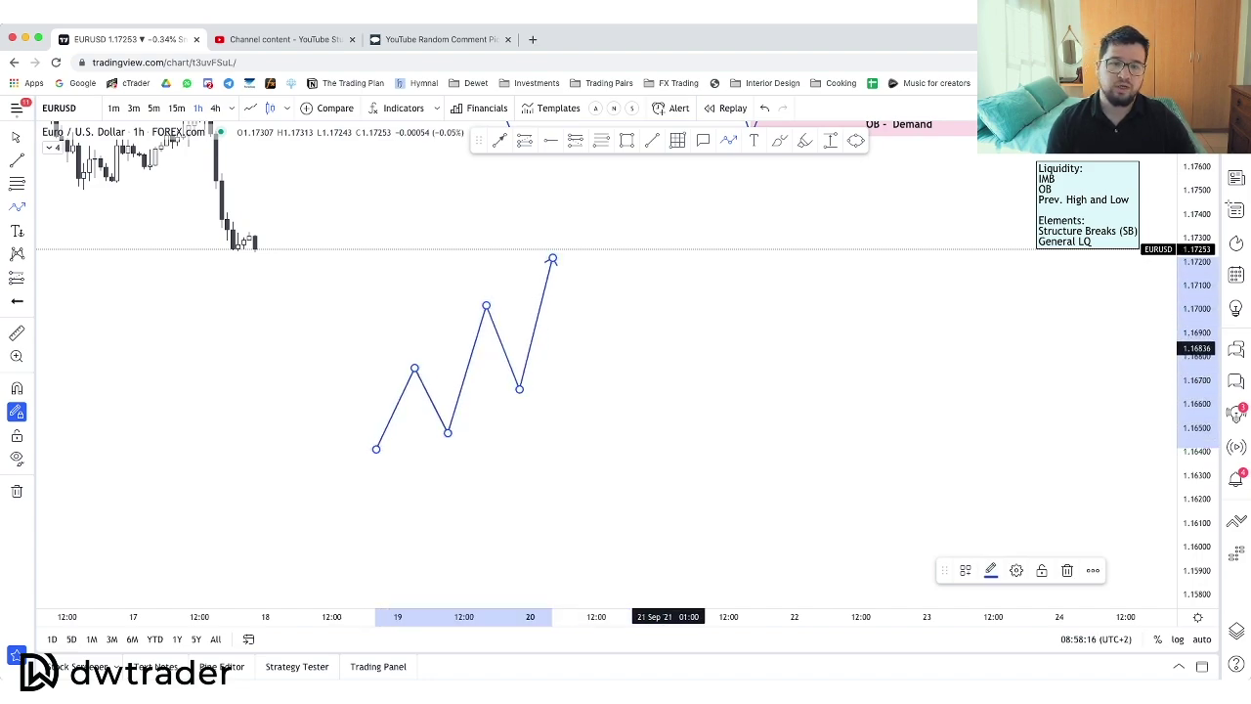
Draw an M-shaped double-top path beside the rising path, with both peaks at about 1.1700.
left_click(696, 391)
left_click(728, 304)
left_click(762, 393)
left_click(800, 298)
double_click(833, 408)
Draw a W-shaped double-bottom path beside the double top, with both lows at about 1.1670.
left_click(944, 307)
left_click(993, 380)
left_click(1021, 307)
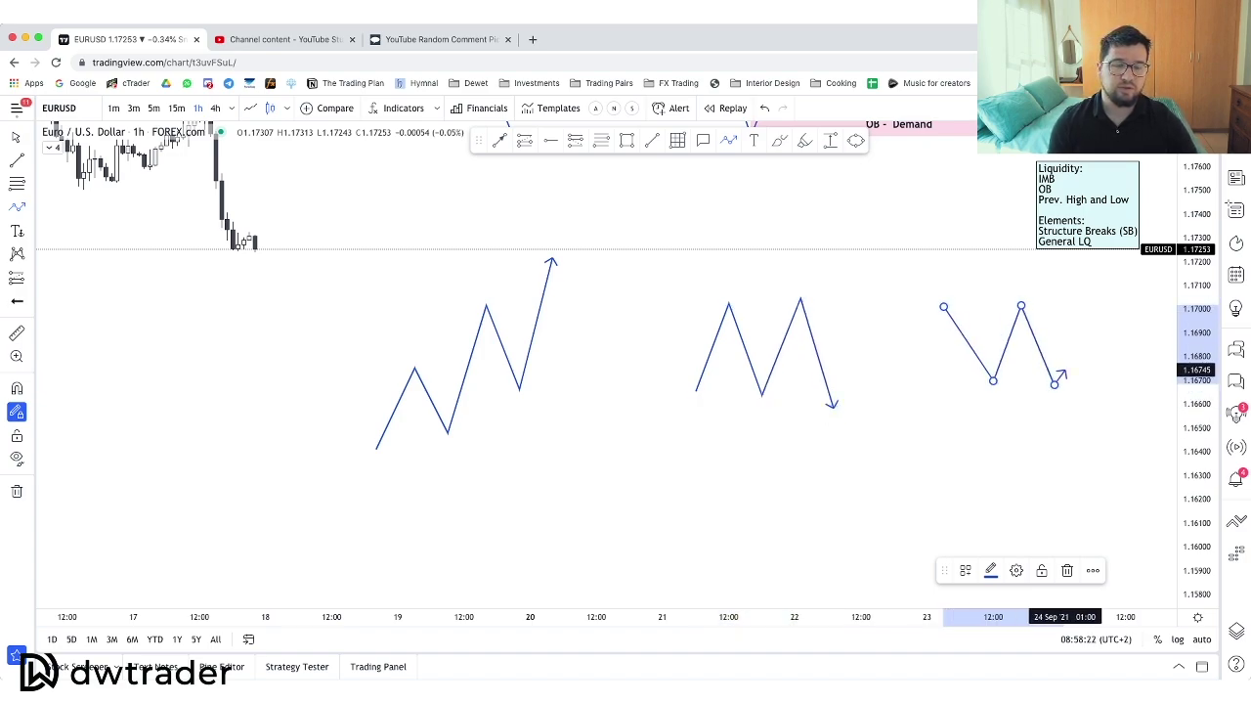
double_click(1091, 301)
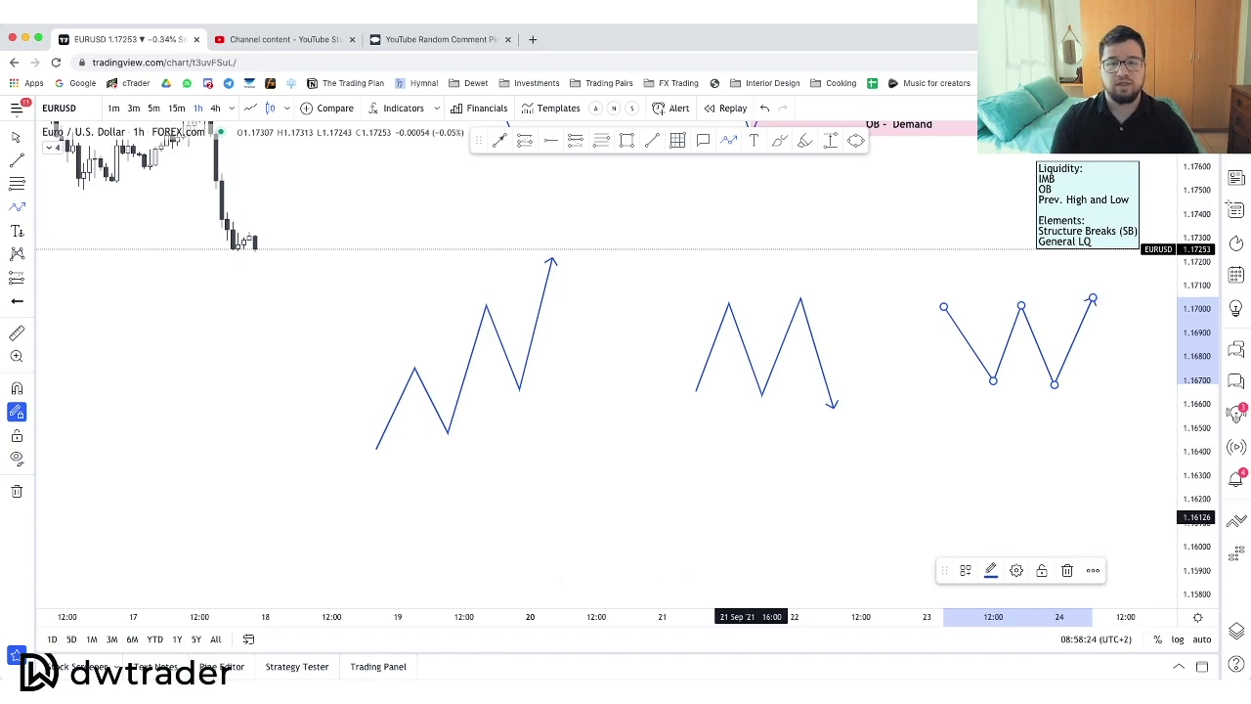
Draw a V-shaped path and an inverted V-shaped path side by side below the rising and double-top paths.
left_click(574, 447)
left_click(605, 559)
double_click(645, 436)
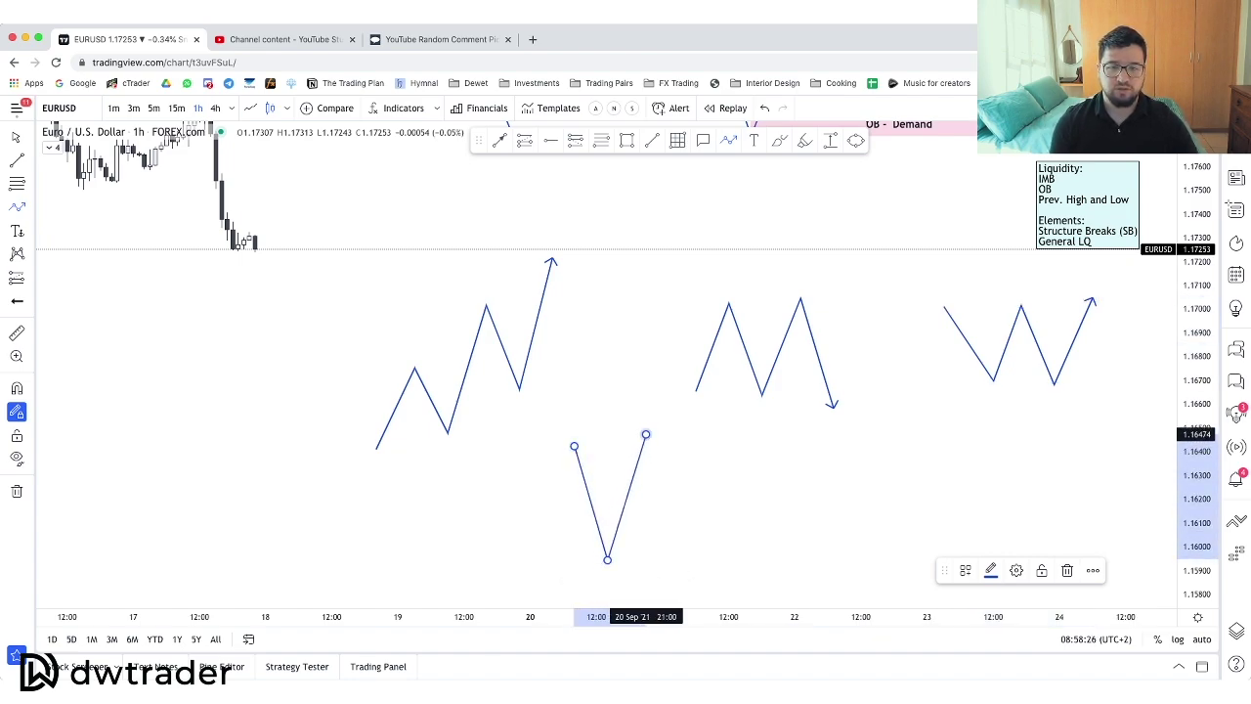
left_click(750, 560)
left_click(778, 459)
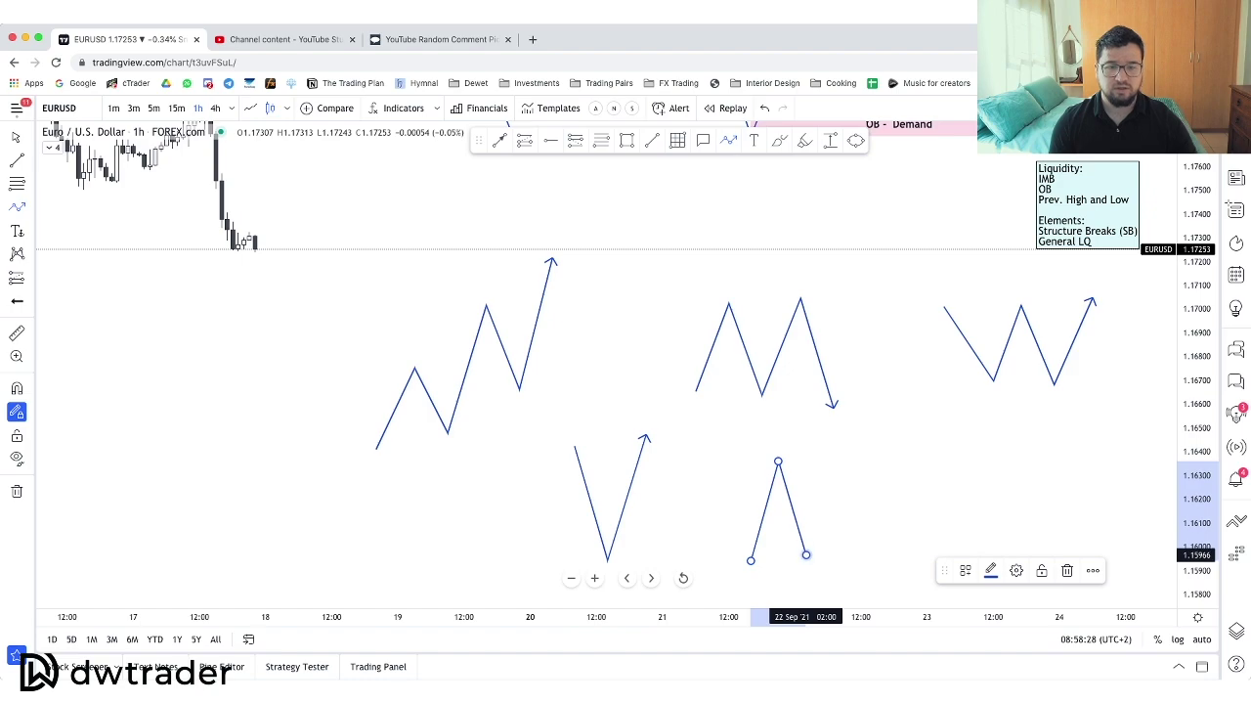
double_click(808, 553)
Draw one trend line beneath the rising path's lows and another above its highs.
left_click_drag(849, 441, 640, 401)
left_click_drag(682, 363, 746, 466)
left_click_drag(567, 268, 593, 344)
left_click_drag(717, 340, 736, 278)
left_click_drag(489, 256, 536, 220)
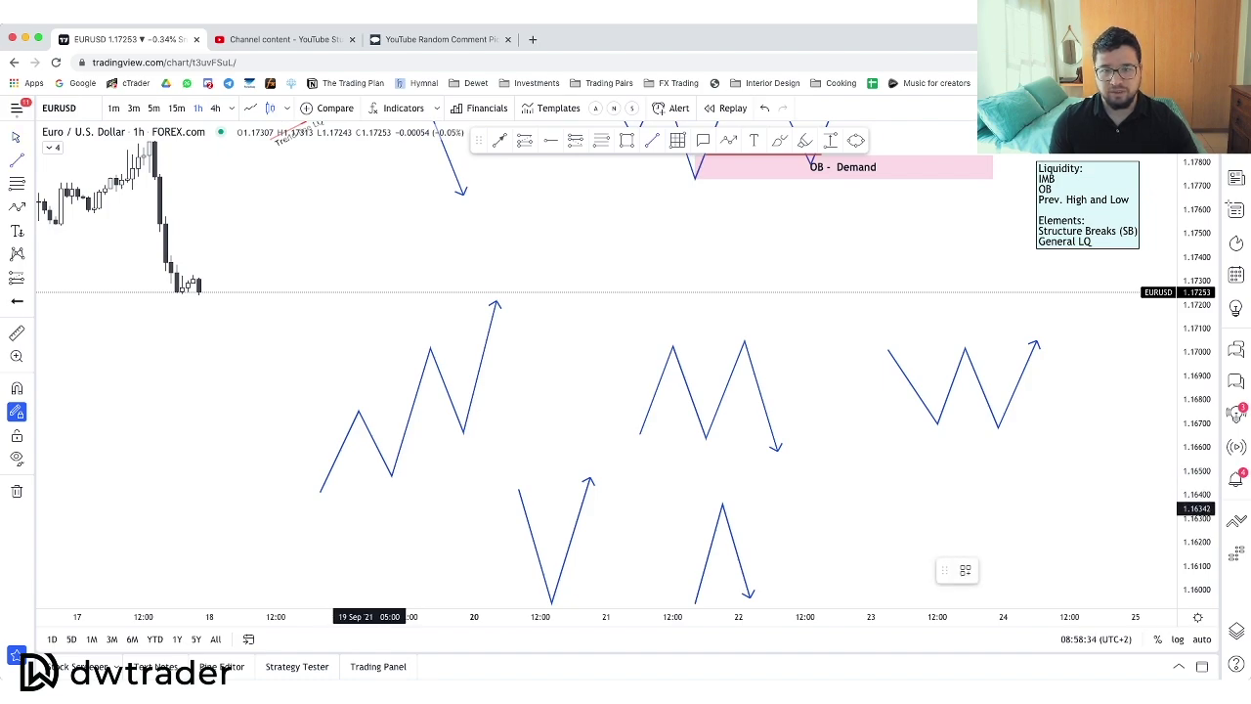
left_click(369, 508)
left_click(496, 424)
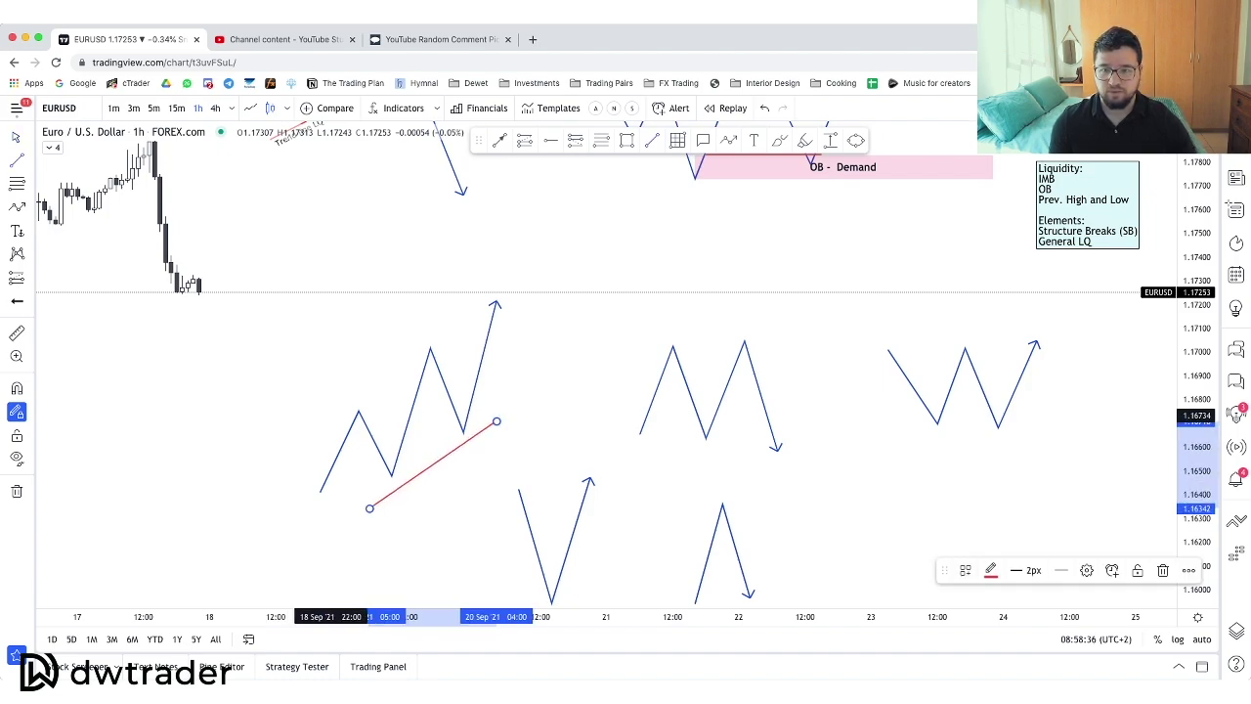
left_click(401, 360)
left_click(430, 339)
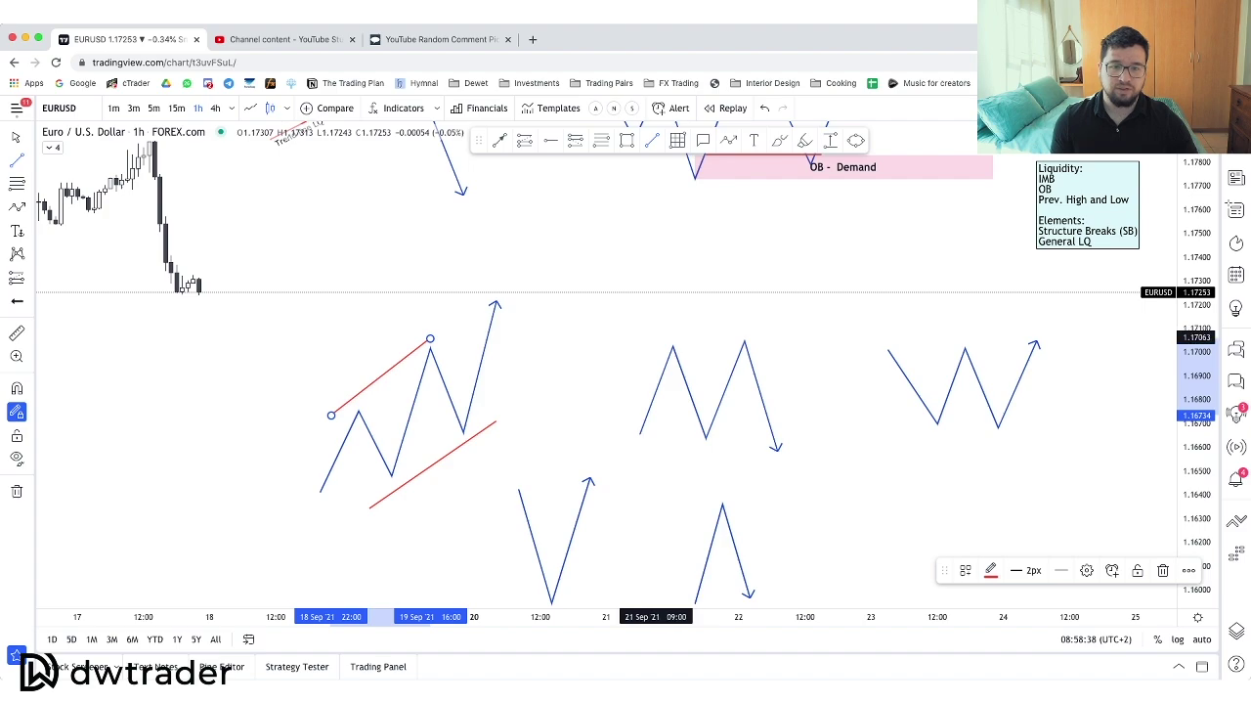
Draw a horizontal line above the double top's peaks and another beneath the double bottom's lows.
left_click(656, 337)
left_click(749, 338)
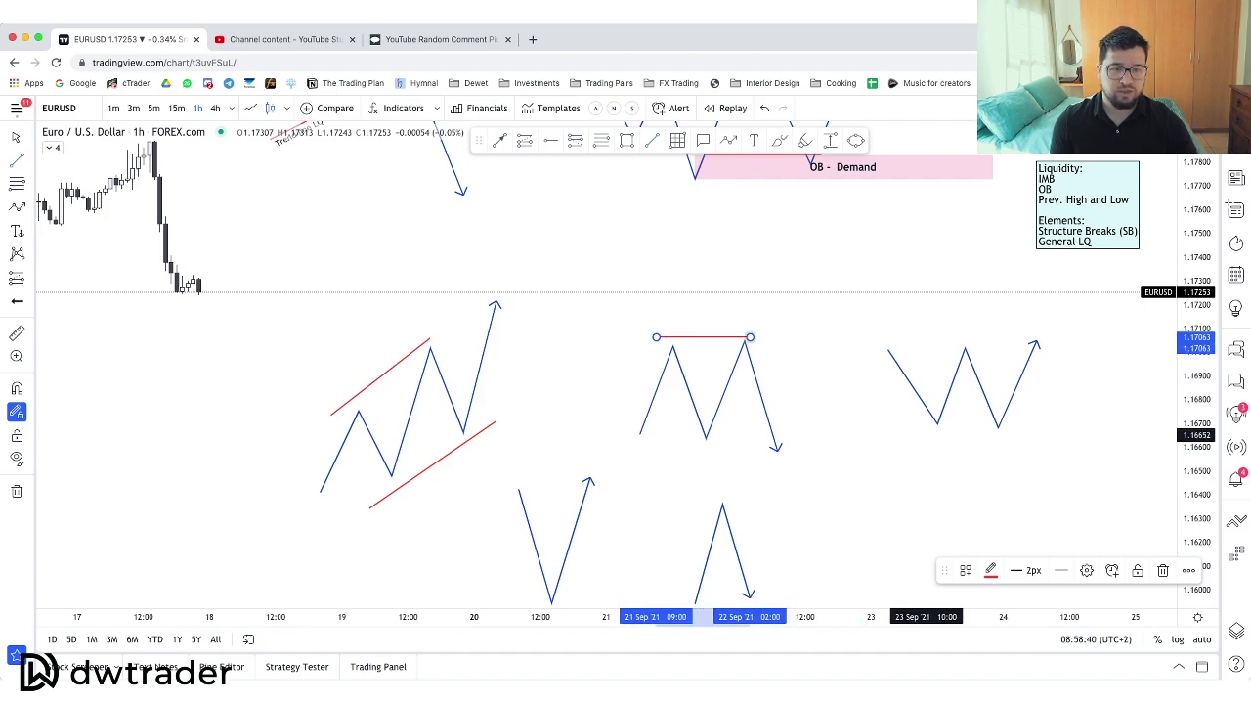
left_click(926, 435)
left_click(1010, 434)
key("Escape")
Draw a short horizontal line under the V-shaped path's low and another above the inverted V's peak.
left_click_drag(857, 456, 792, 368)
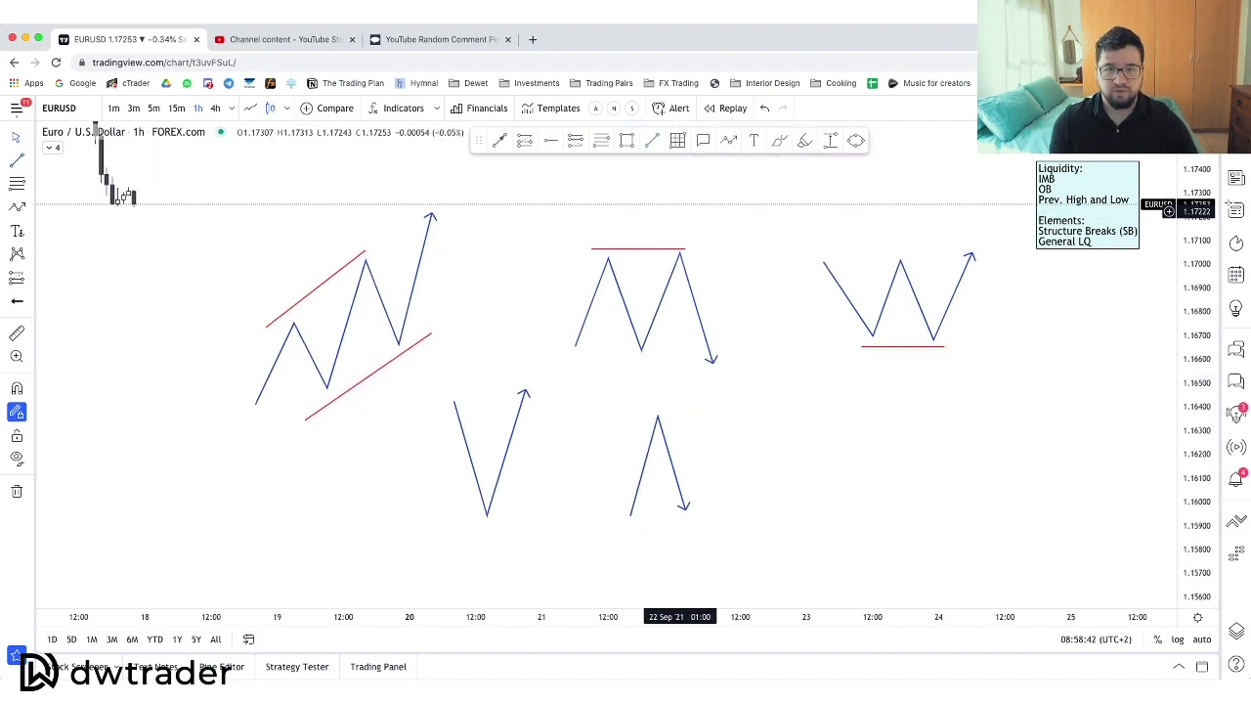
left_click(464, 523)
left_click(508, 523)
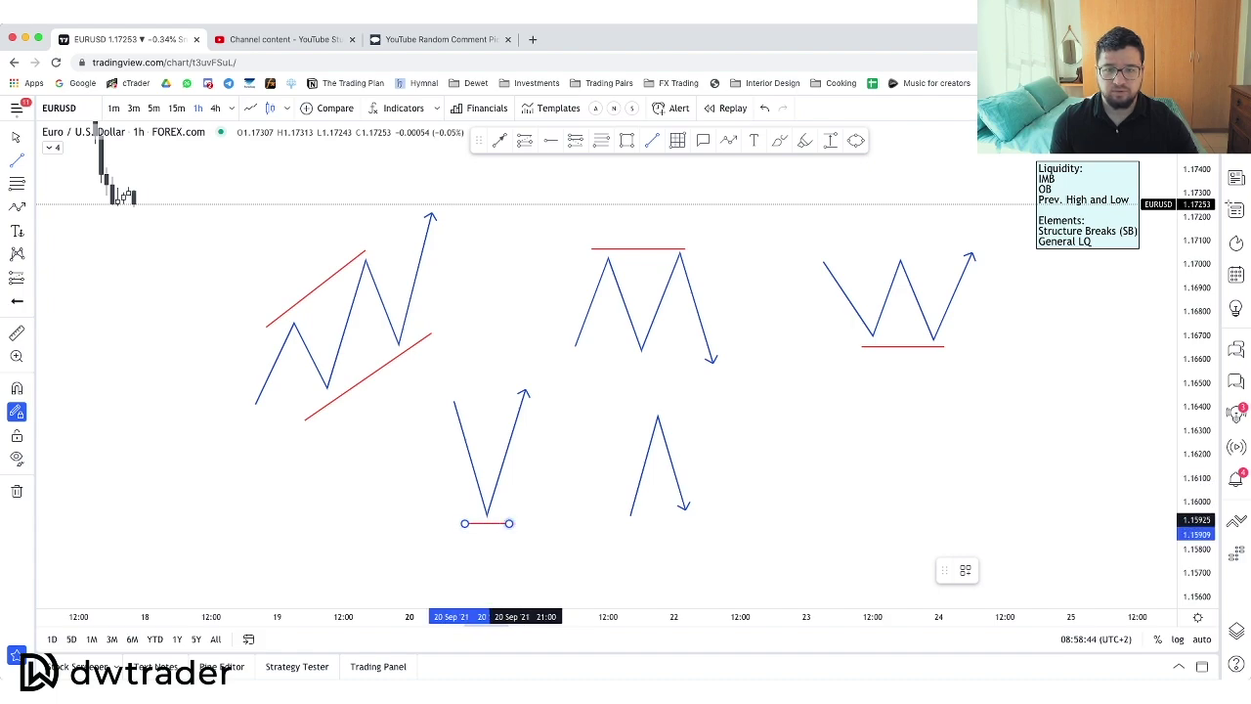
left_click(640, 410)
left_click(681, 409)
left_click(758, 432)
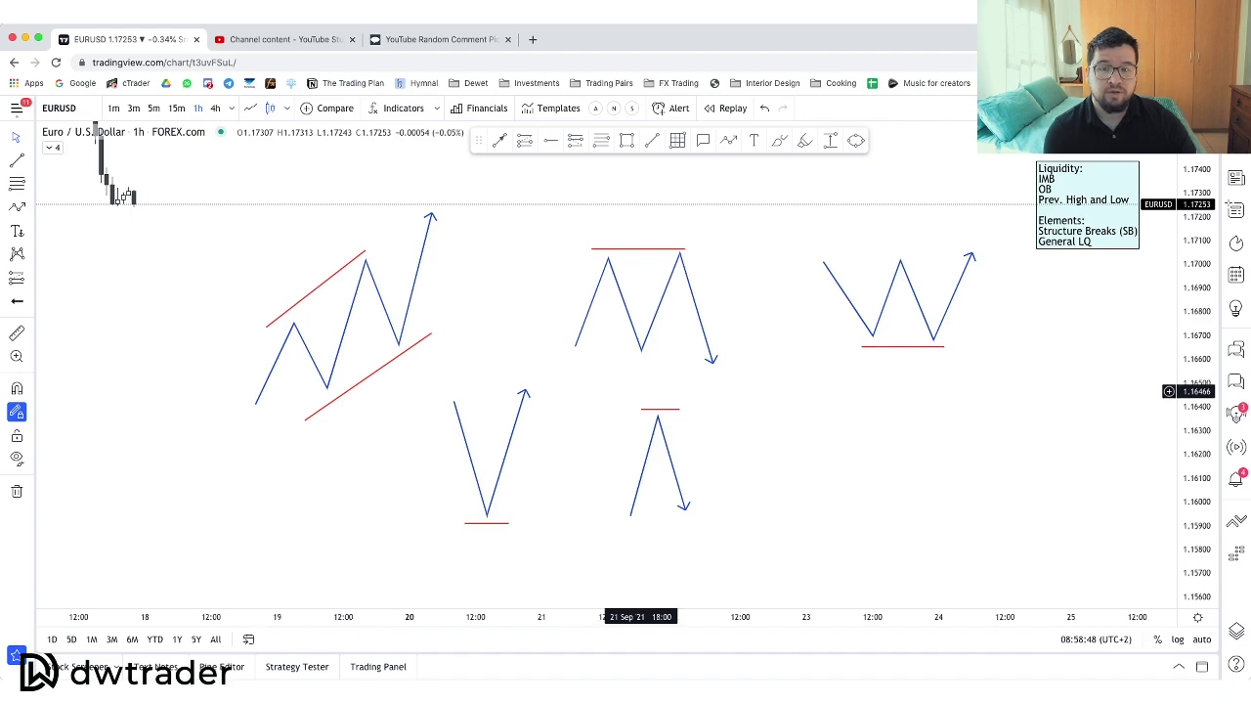
Shift the rising path's lower trend line slightly earlier and continue the path with a drop below it and a rally to a new high.
left_click_drag(415, 347, 409, 346)
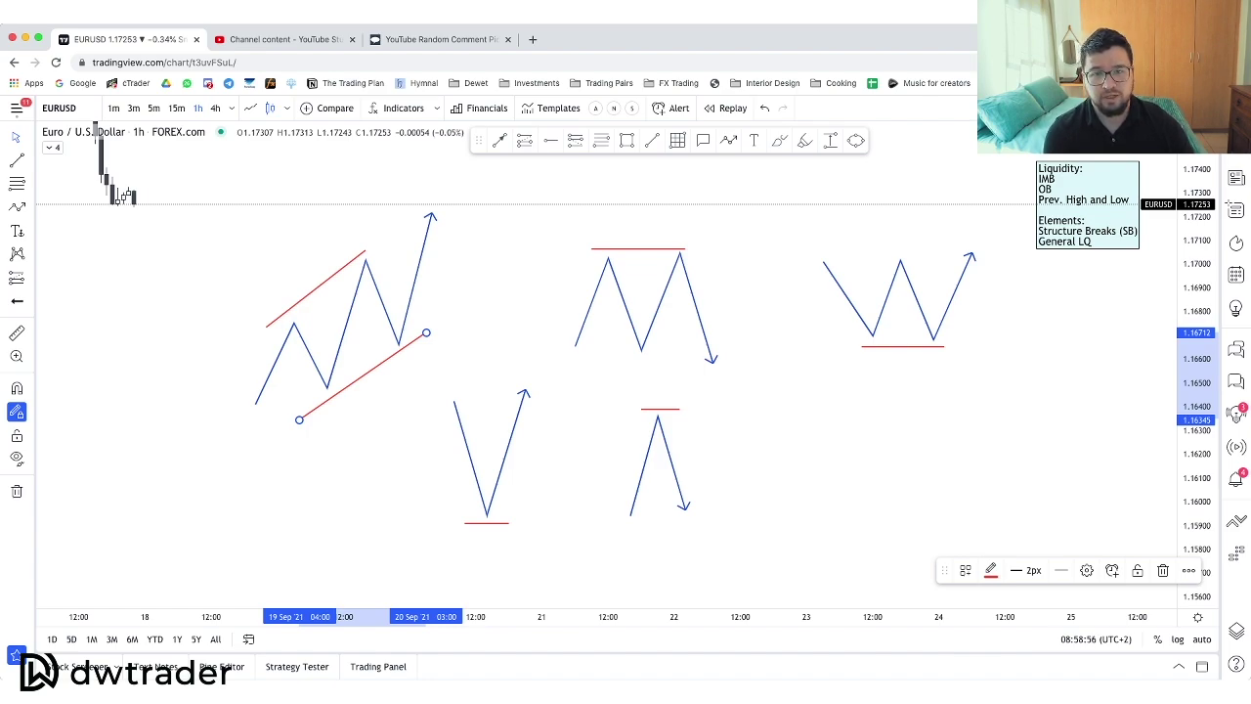
left_click(729, 141)
left_click(432, 212)
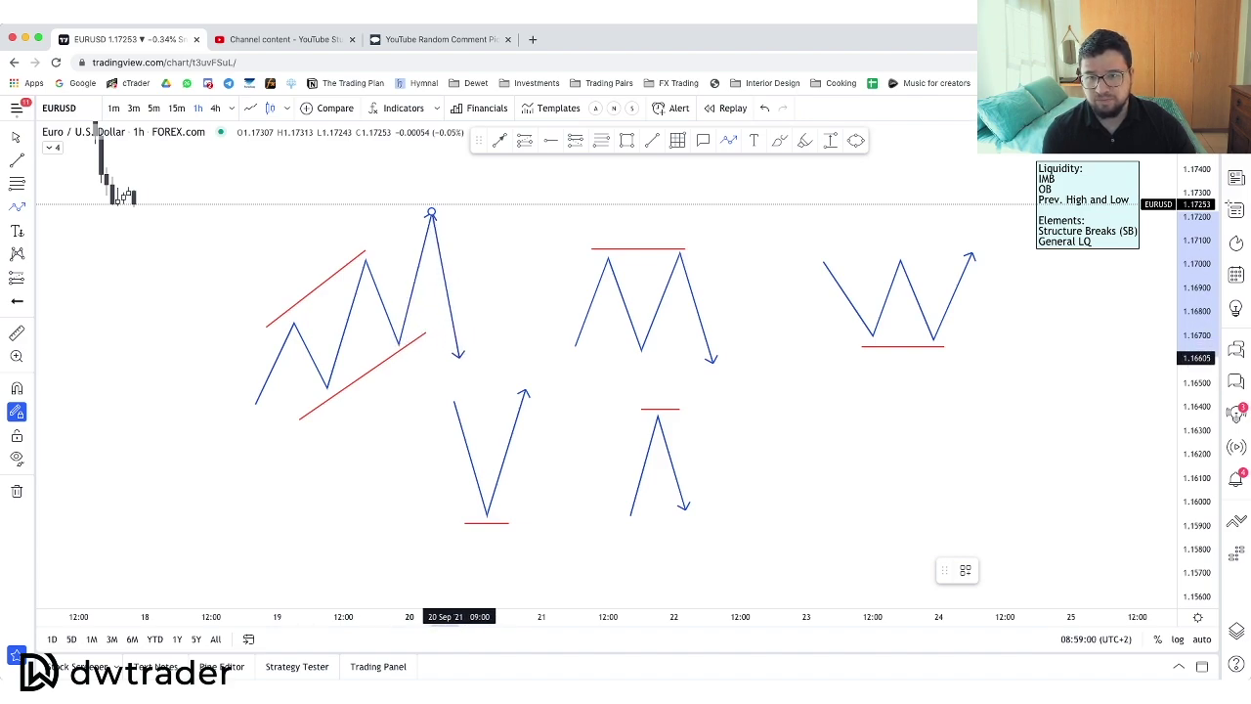
left_click(464, 360)
double_click(530, 193)
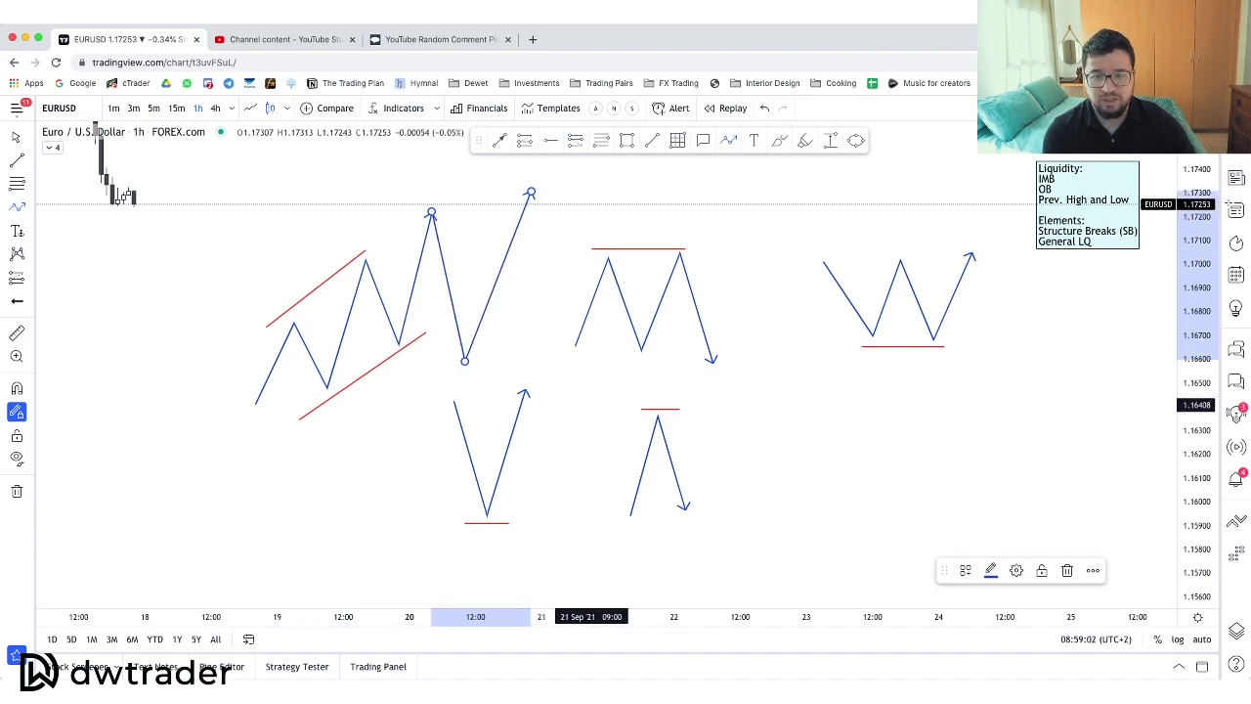
Continue the V path with a drop below its line and a rebound, and the inverted V with a spike above its line and a fall.
left_click(524, 394)
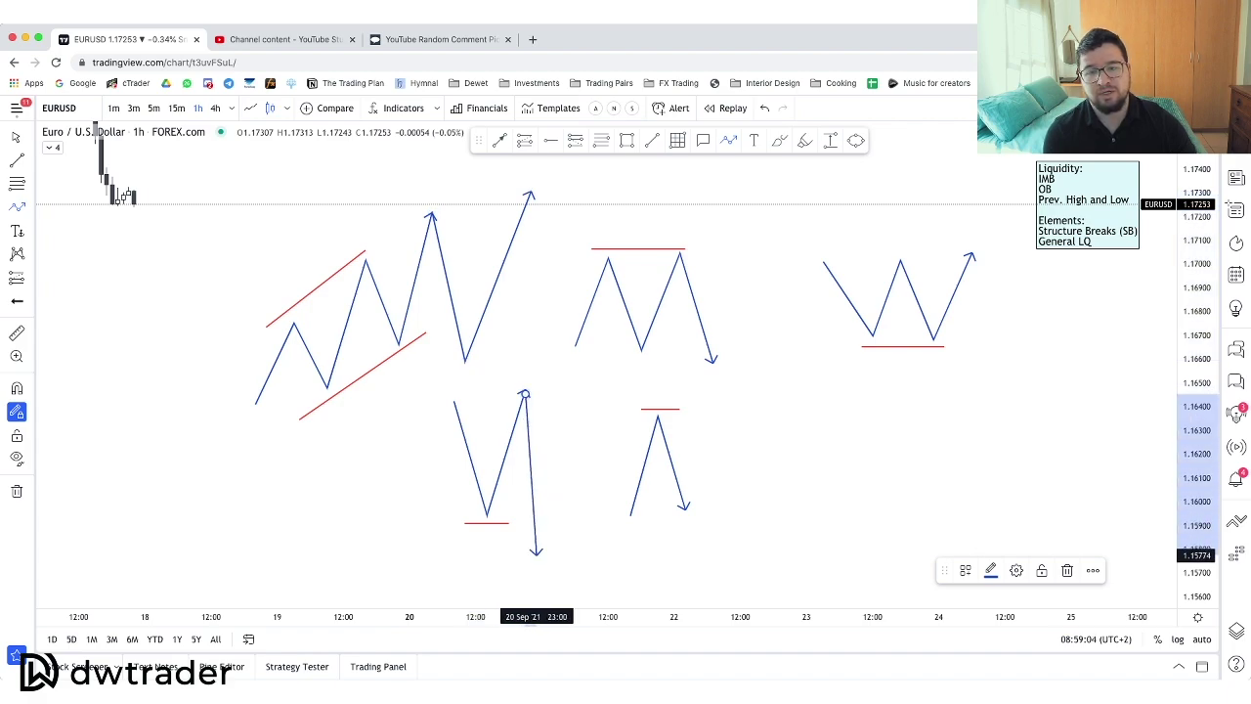
left_click(537, 555)
double_click(574, 447)
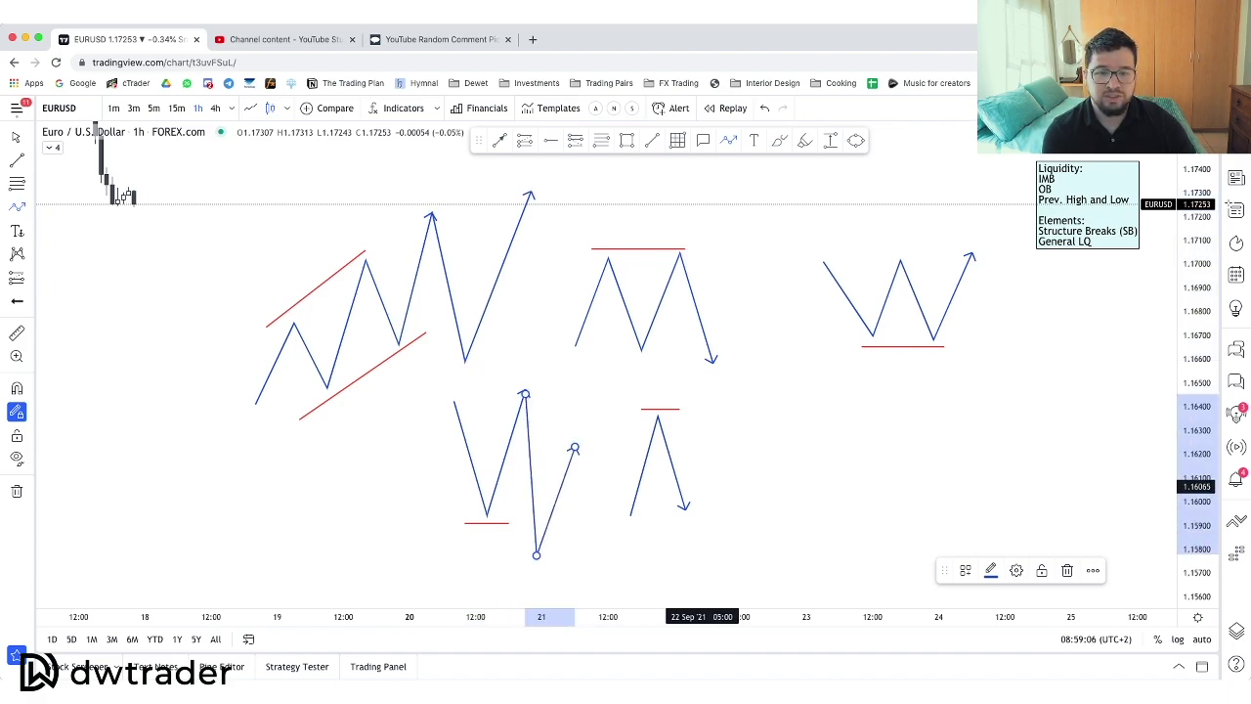
left_click(689, 506)
left_click(718, 388)
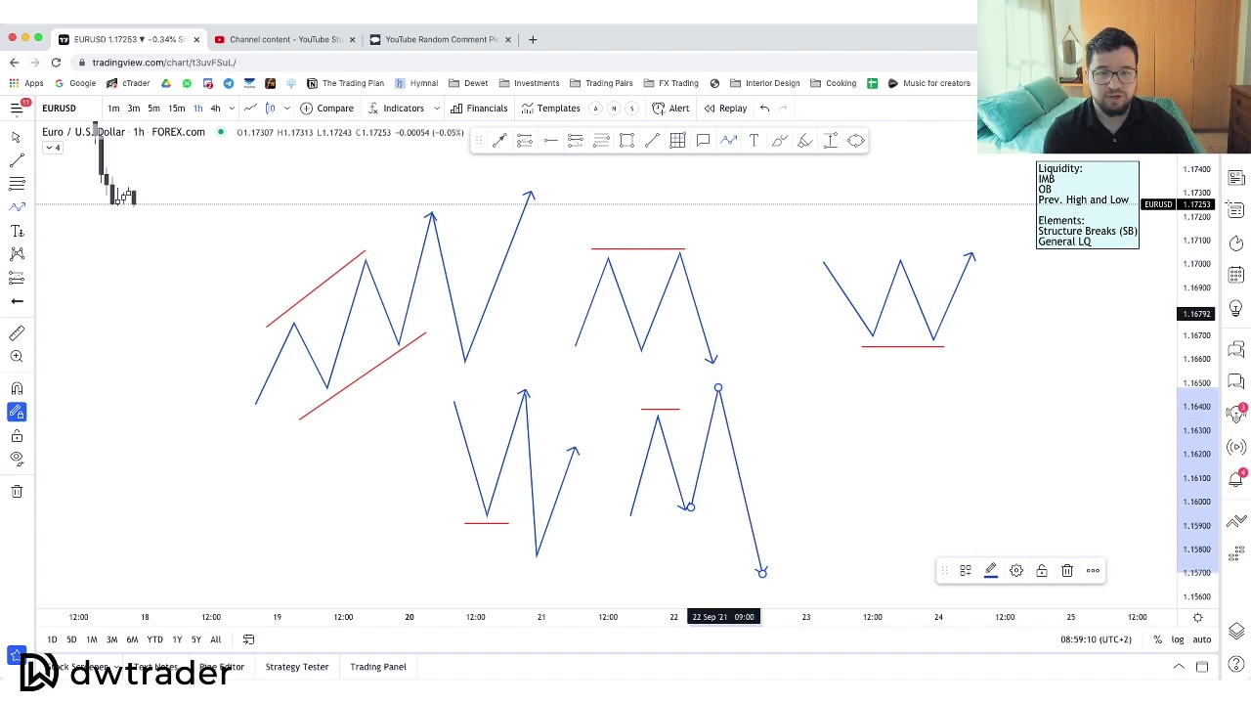
left_click(717, 356)
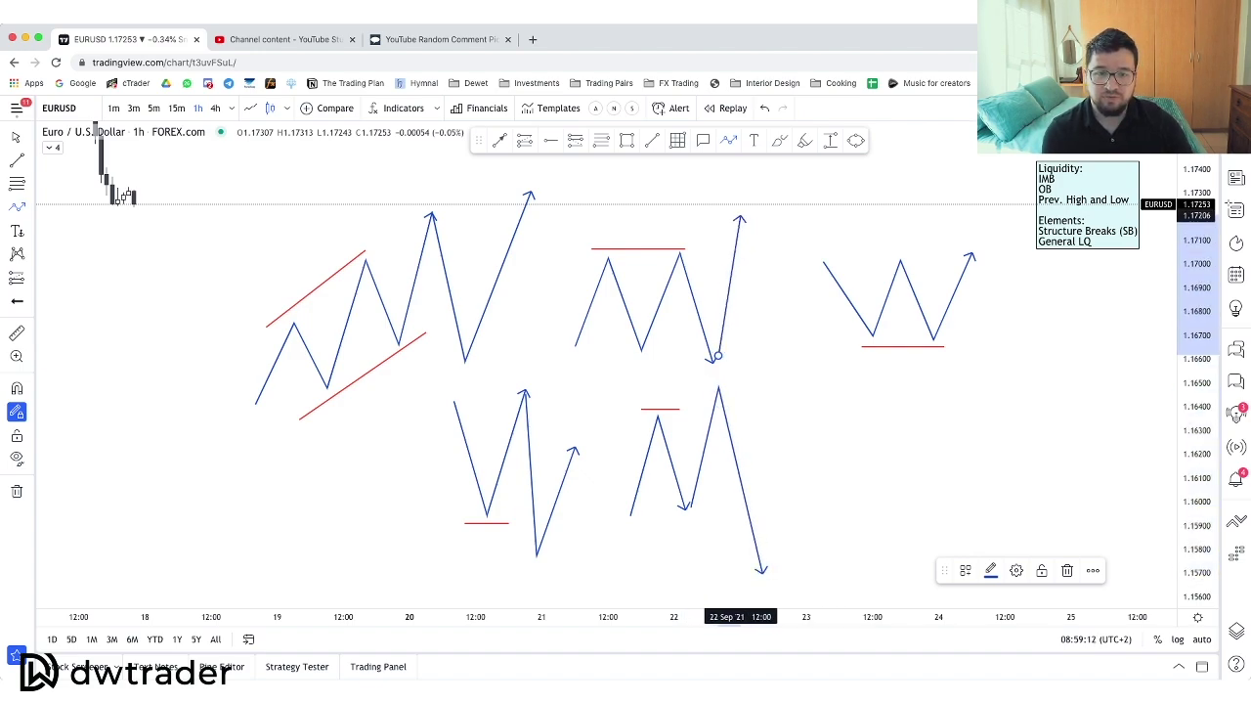
left_click(743, 217)
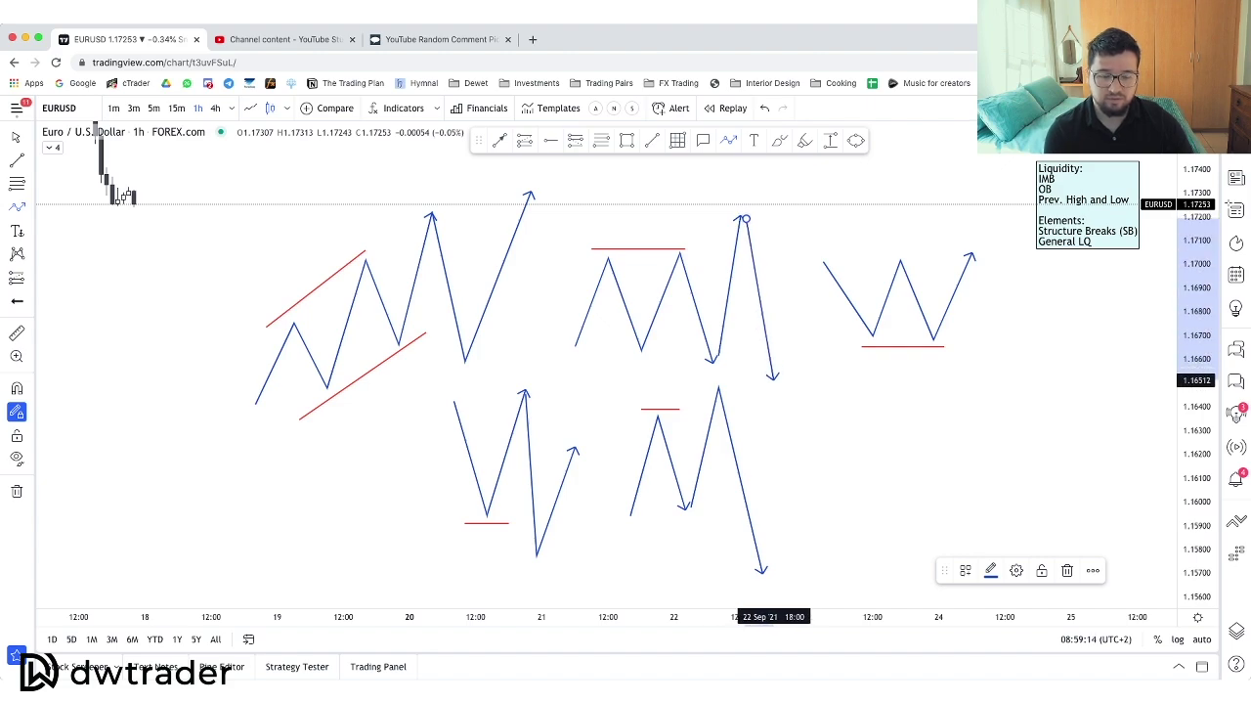
key("Escape")
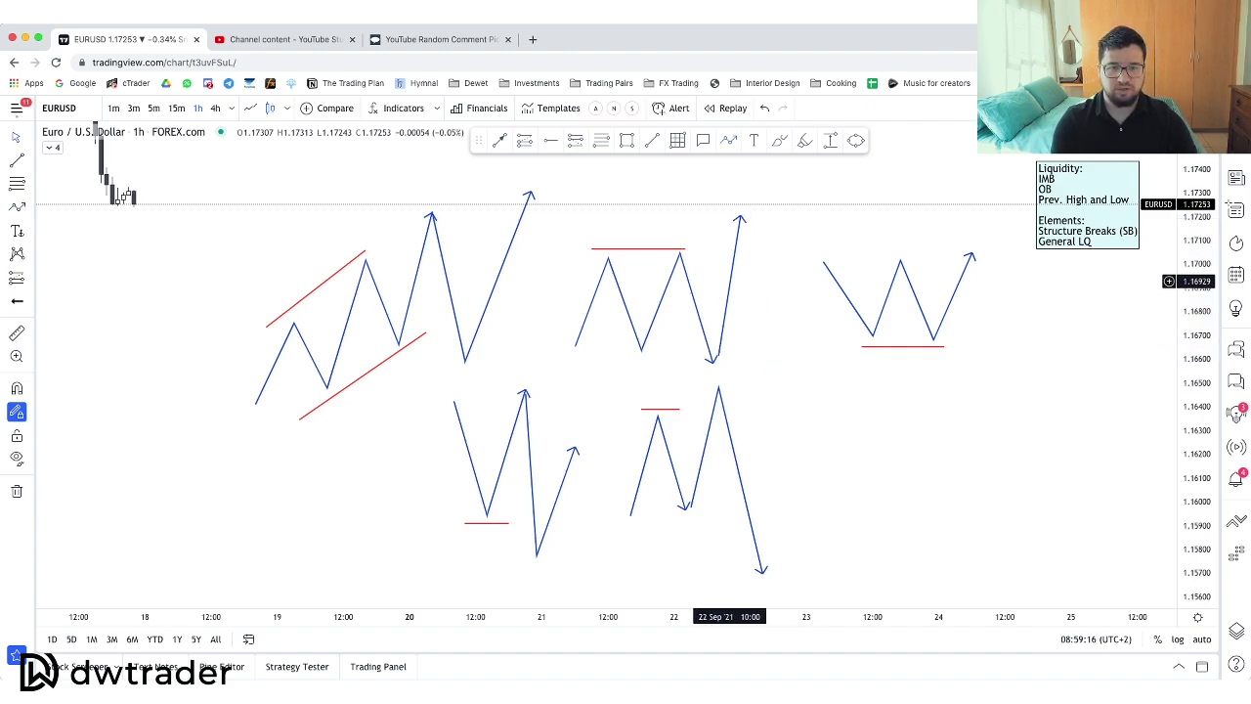
left_click(730, 283)
key("Delete")
Continue the double top with a spike above its line and a fall, and the double bottom with a drop below its line and a rally.
left_click(728, 141)
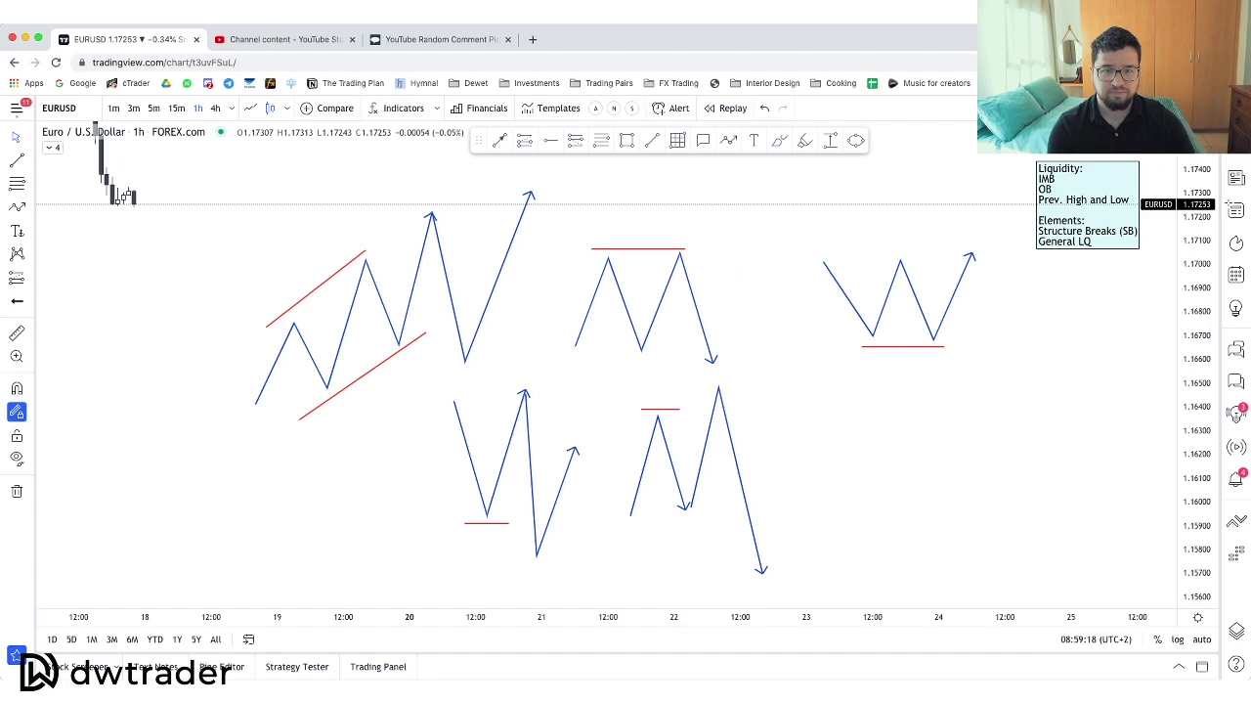
left_click(719, 359)
left_click(735, 215)
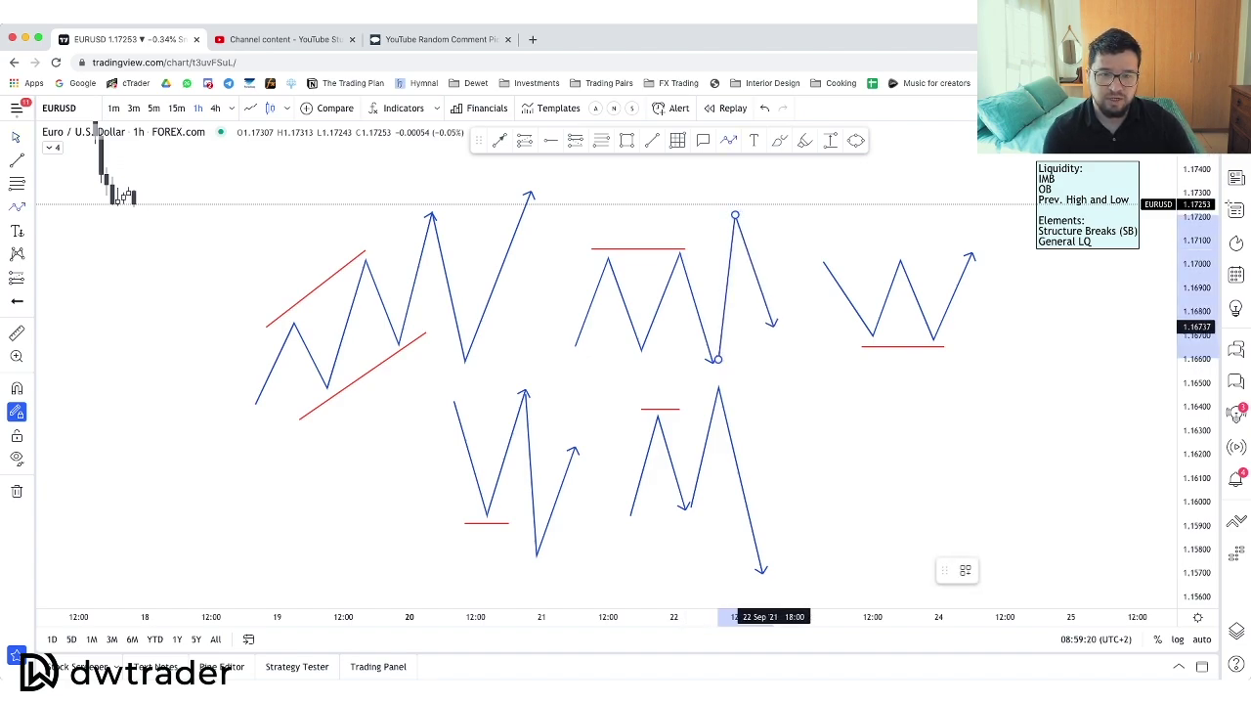
double_click(779, 381)
left_click(977, 258)
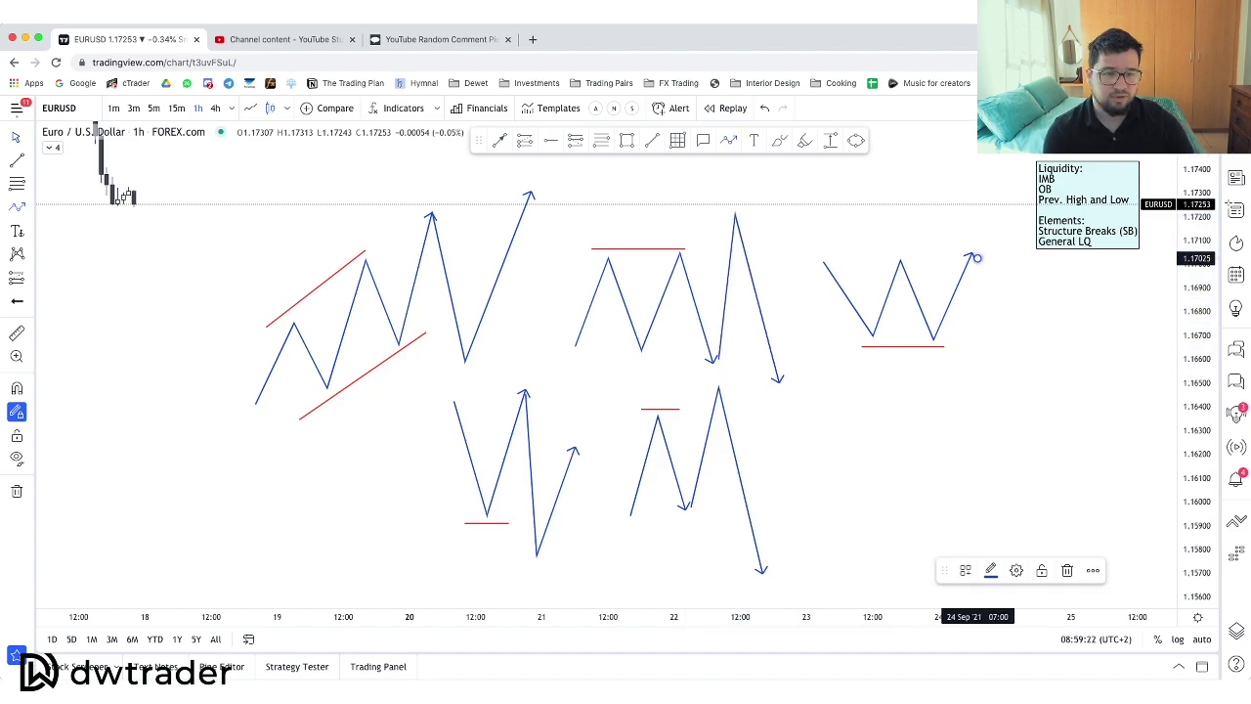
left_click(1010, 377)
double_click(1020, 217)
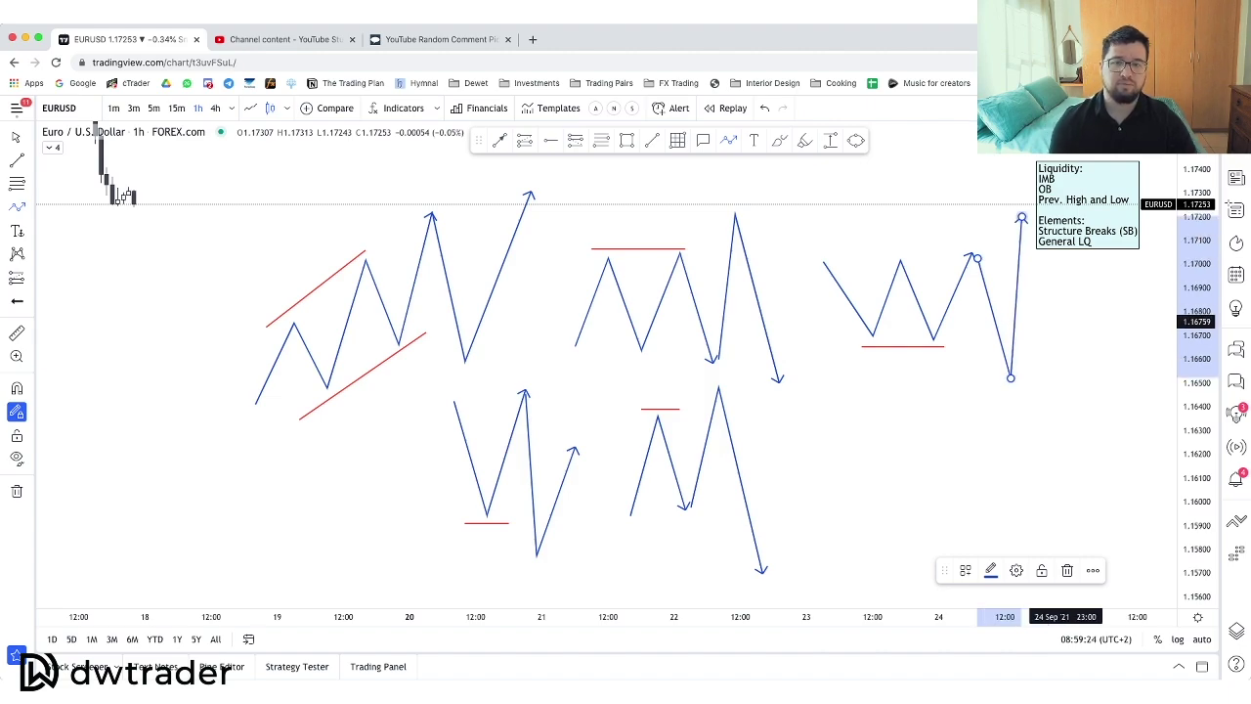
Recolour the rising path's continuation, the drop and rally to a new high, orange.
left_click(529, 193)
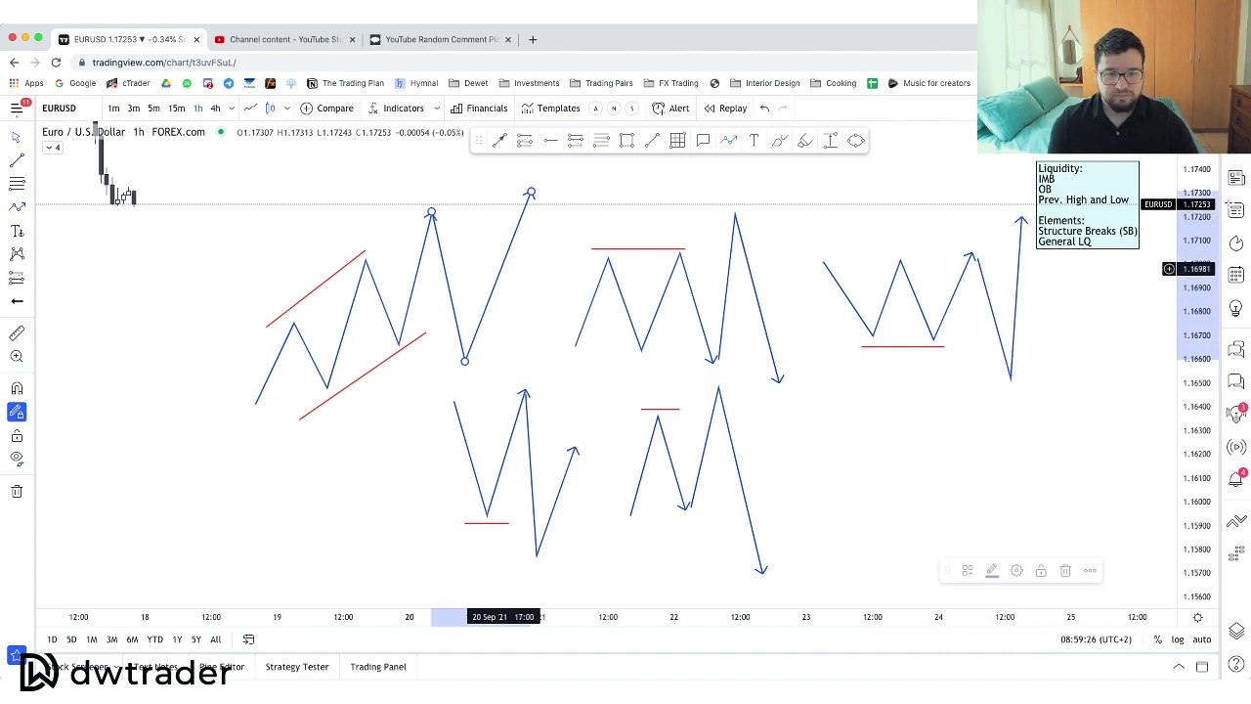
left_click(990, 570)
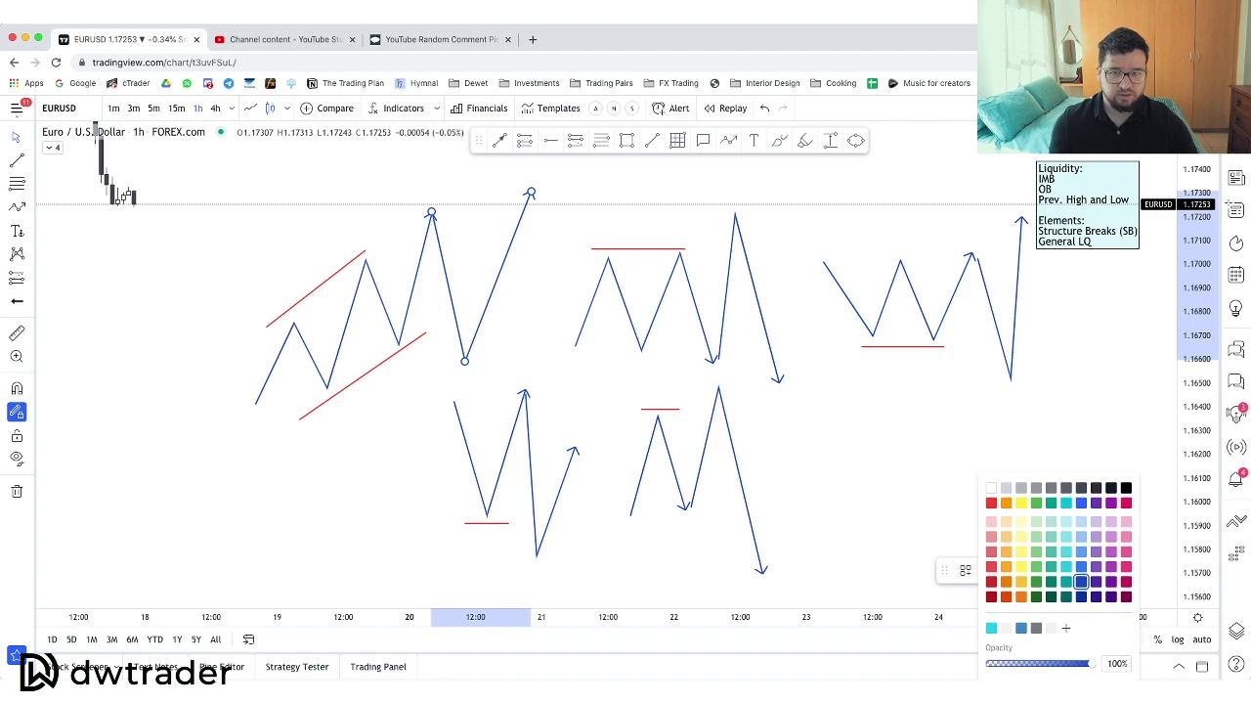
left_click(1007, 504)
left_click(861, 443)
Recolour the continuations of the inverted V and the V-shaped path orange.
left_click(742, 488)
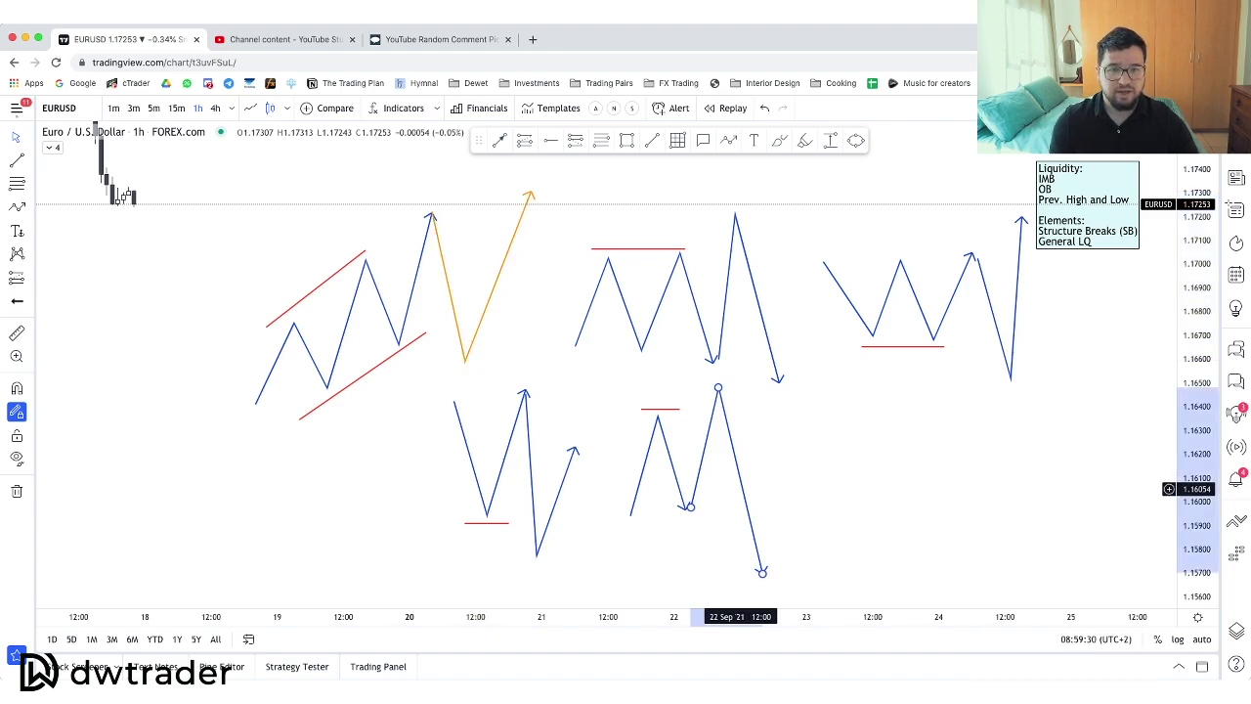
left_click(990, 570)
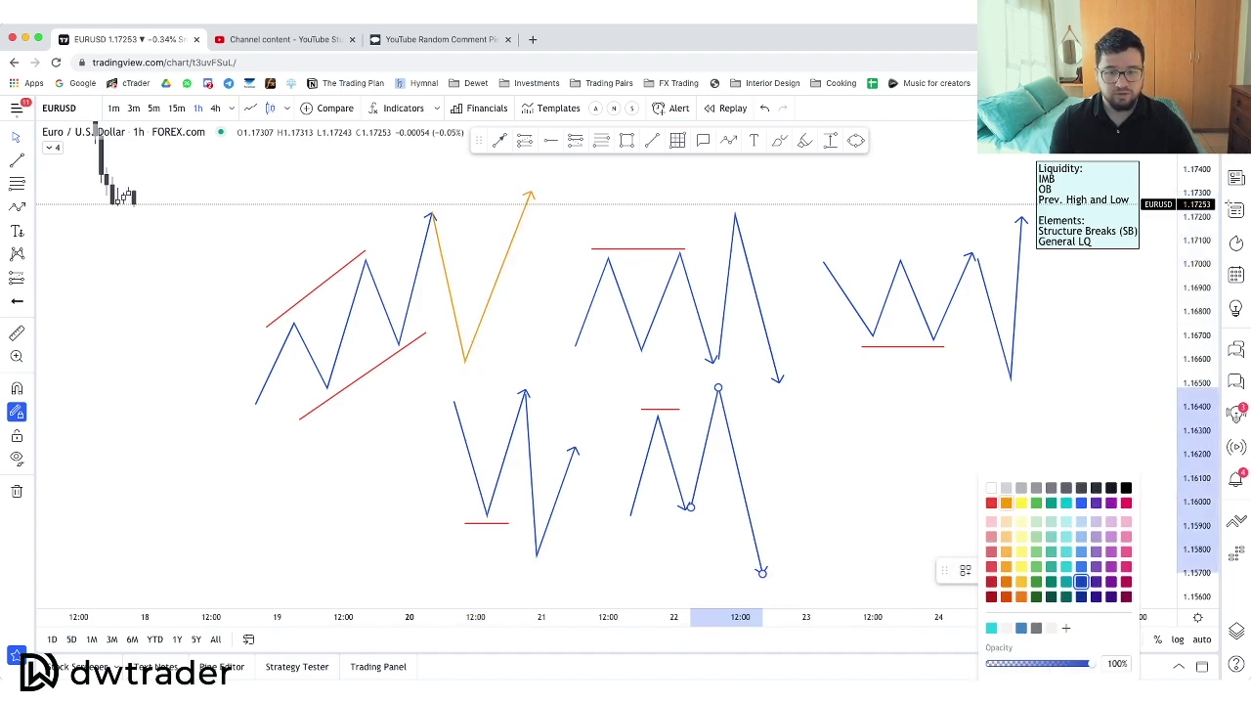
left_click(1006, 502)
left_click(532, 498)
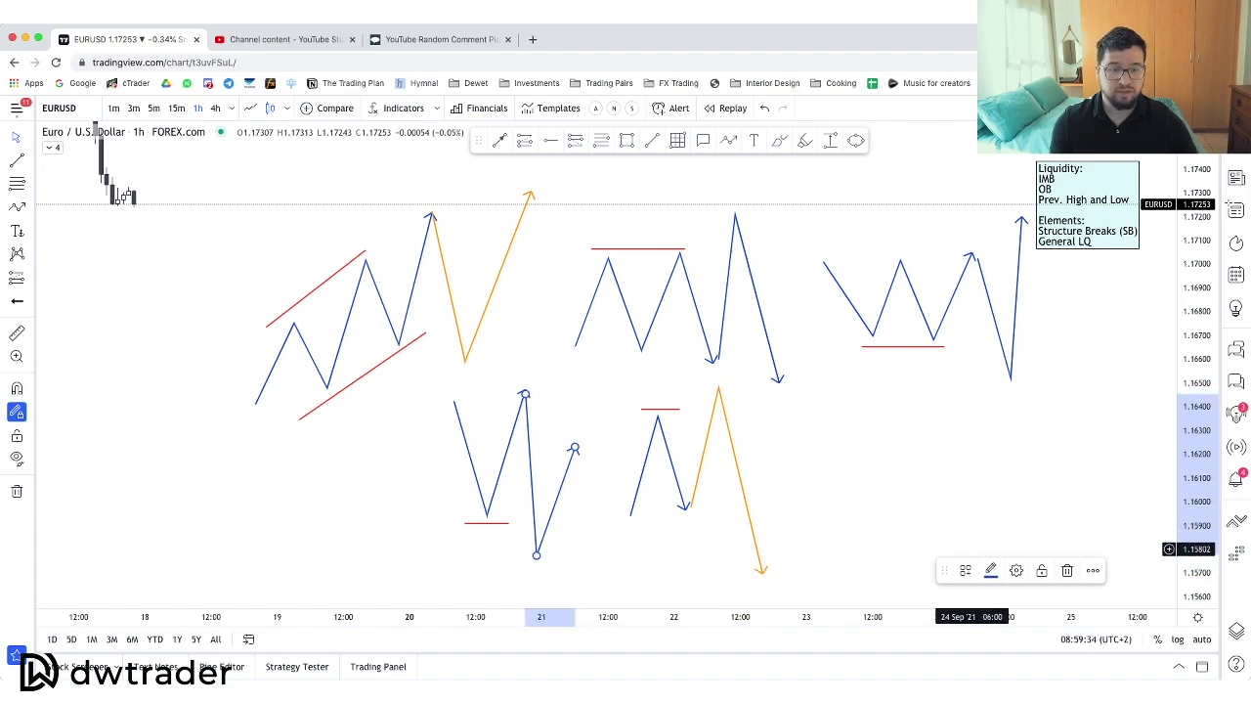
left_click(990, 570)
left_click(1006, 501)
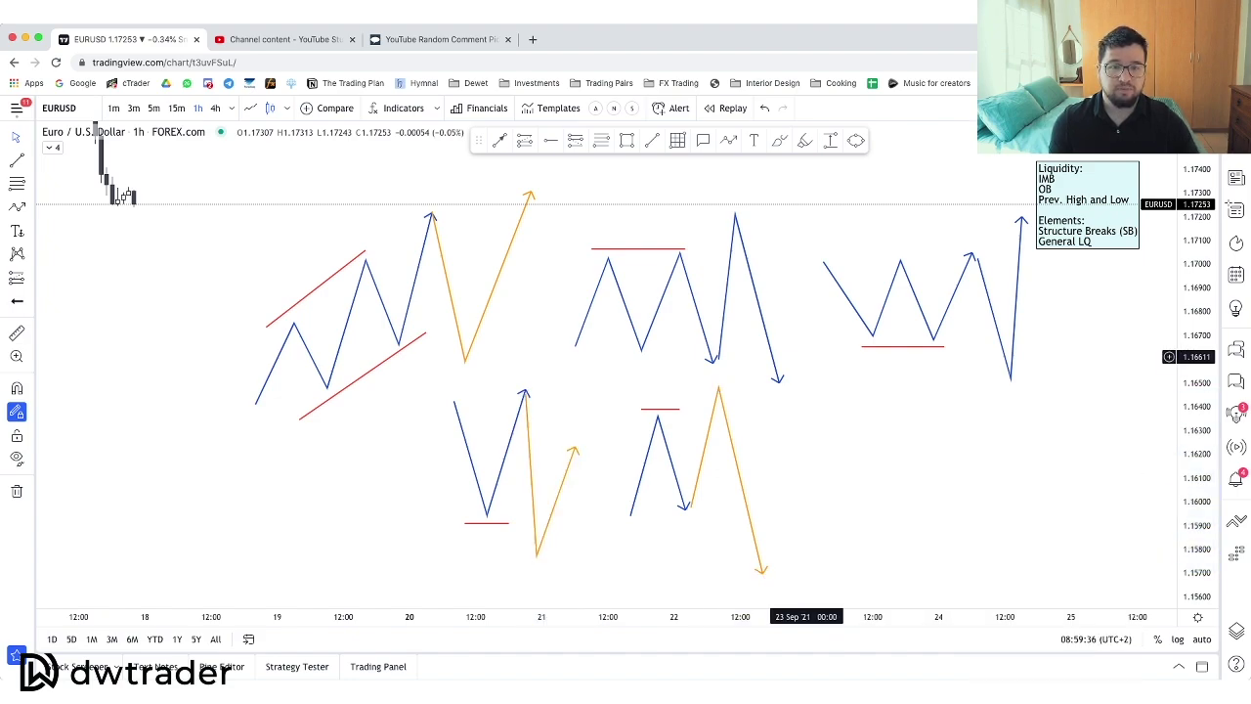
Recolour the continuations of the double top and the double bottom orange.
left_click(772, 363)
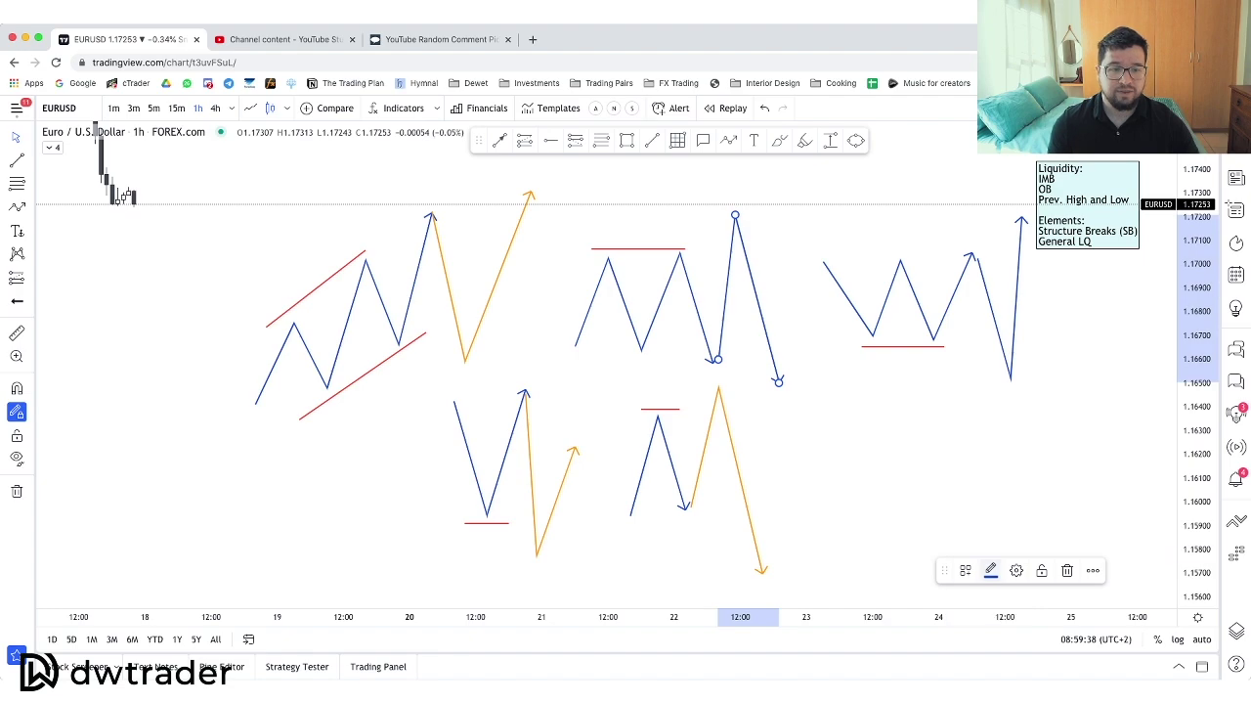
left_click(992, 570)
left_click(1005, 501)
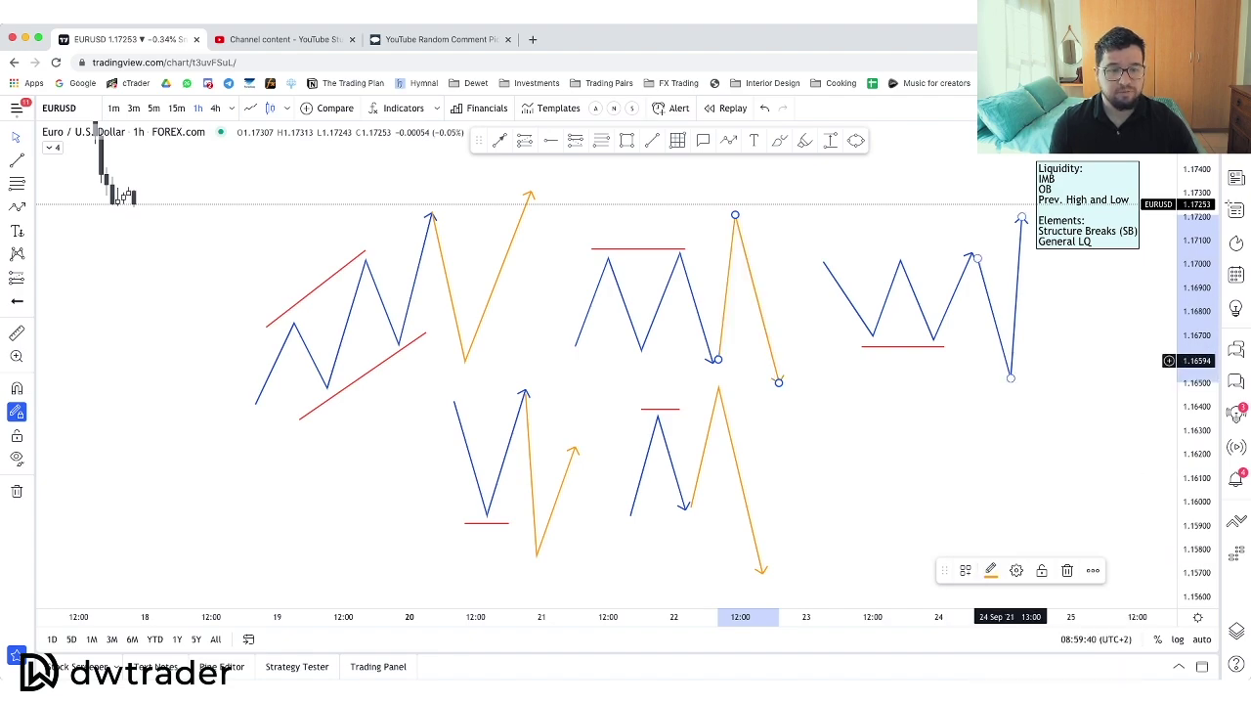
left_click(1014, 332)
left_click(992, 570)
left_click(1005, 501)
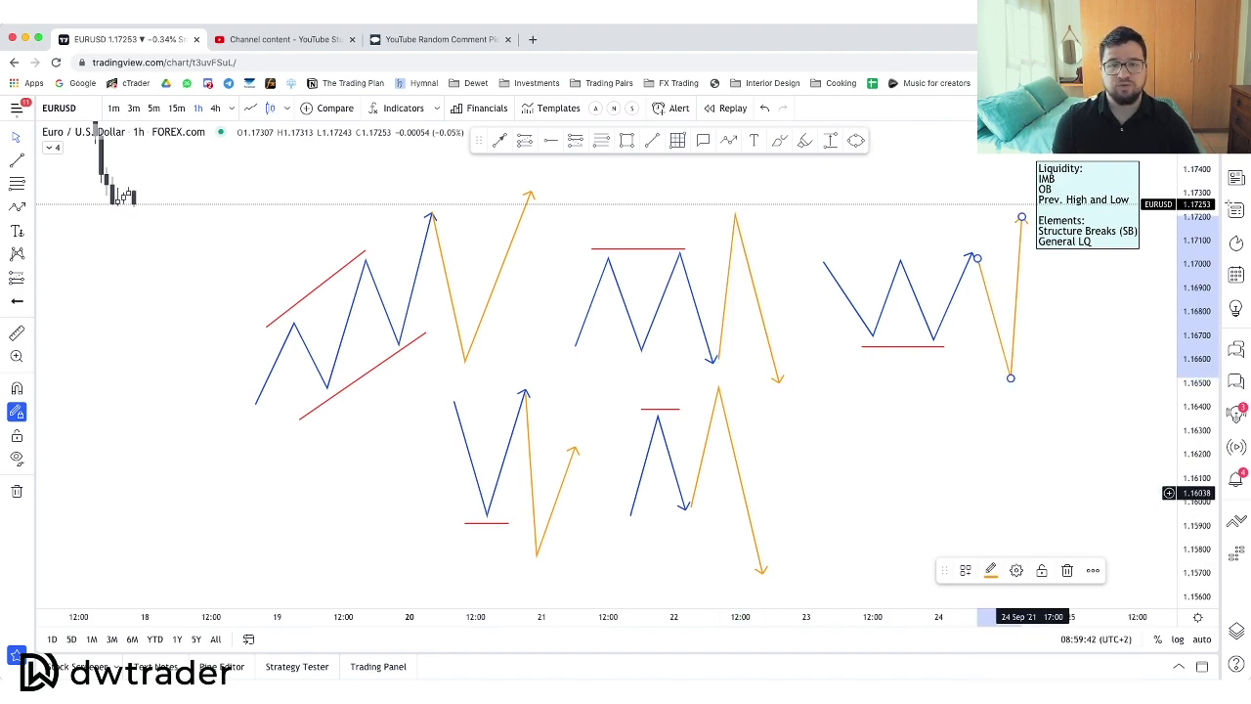
left_click(1165, 483)
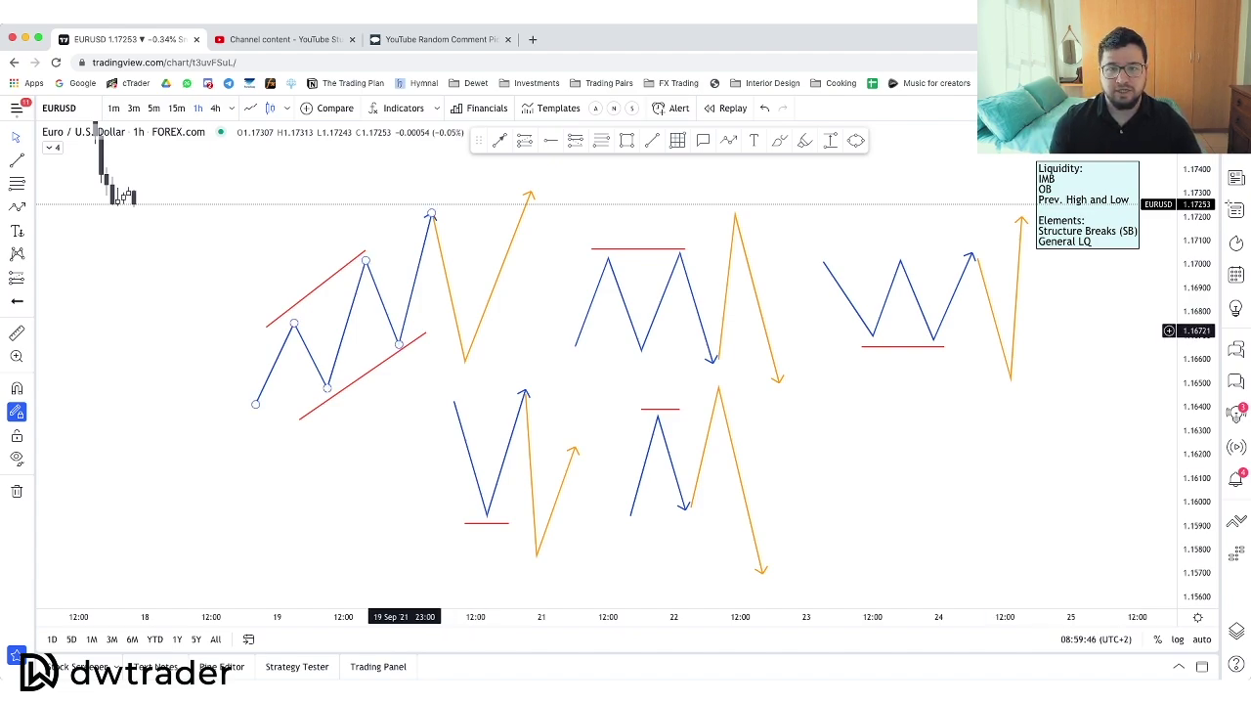
Shift the rising path's lower trend line slightly down and earlier, and draw a horizontal line from its last pullback low across the orange drop.
left_click_drag(406, 347, 395, 355)
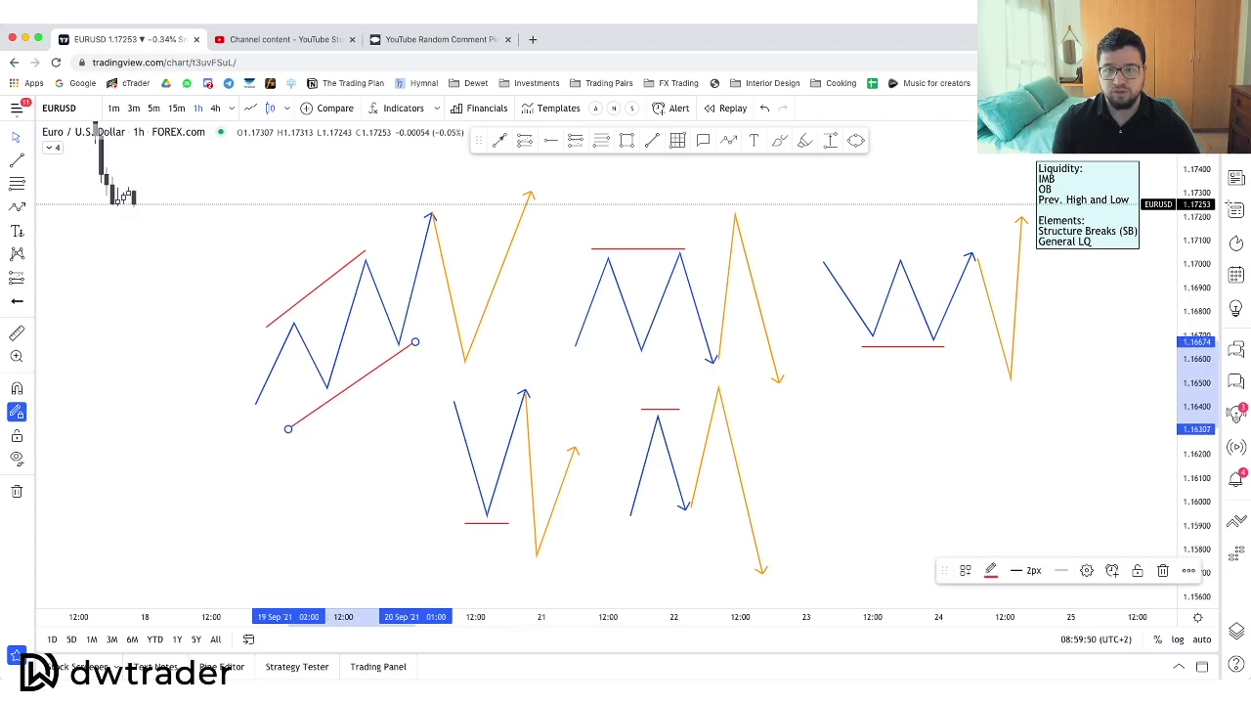
left_click(652, 141)
left_click(388, 345)
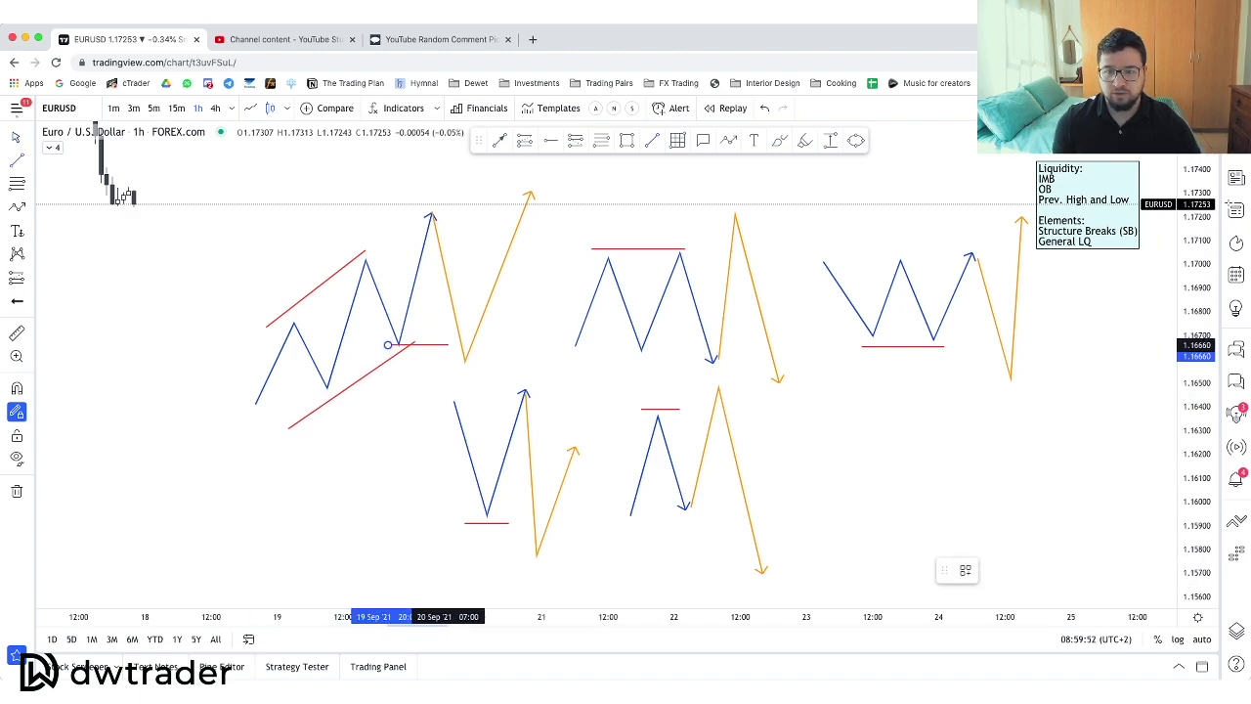
left_click(476, 345)
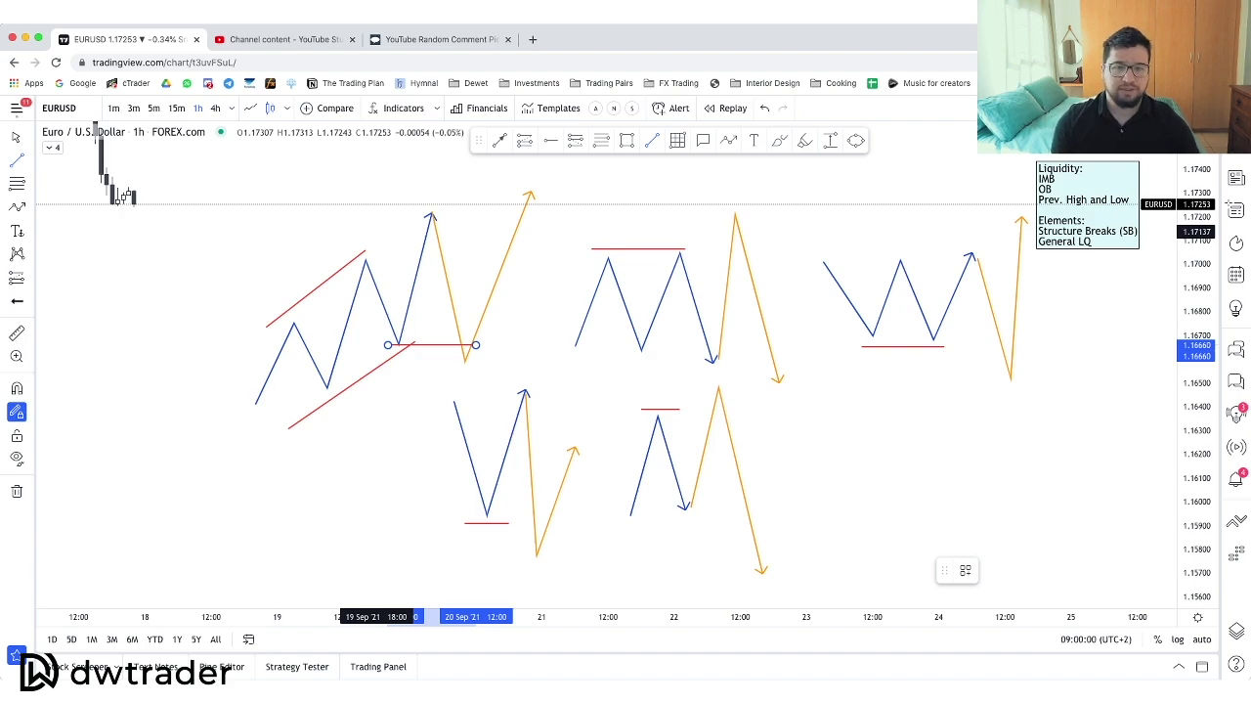
key("Escape")
Delete the orange continuation of the double top.
left_click_drag(832, 421, 742, 417)
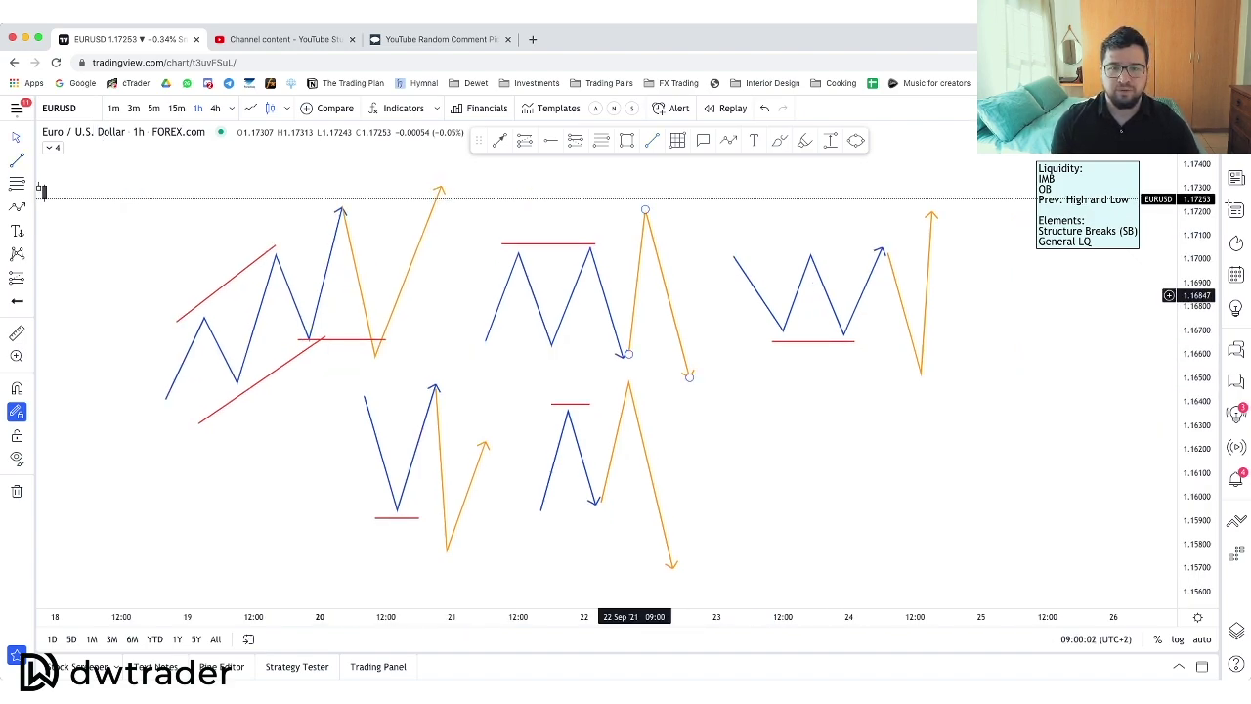
mouse_move(634, 274)
left_mouse_down()
mouse_move(684, 279)
mouse_move(681, 262)
left_mouse_up()
key("Delete")
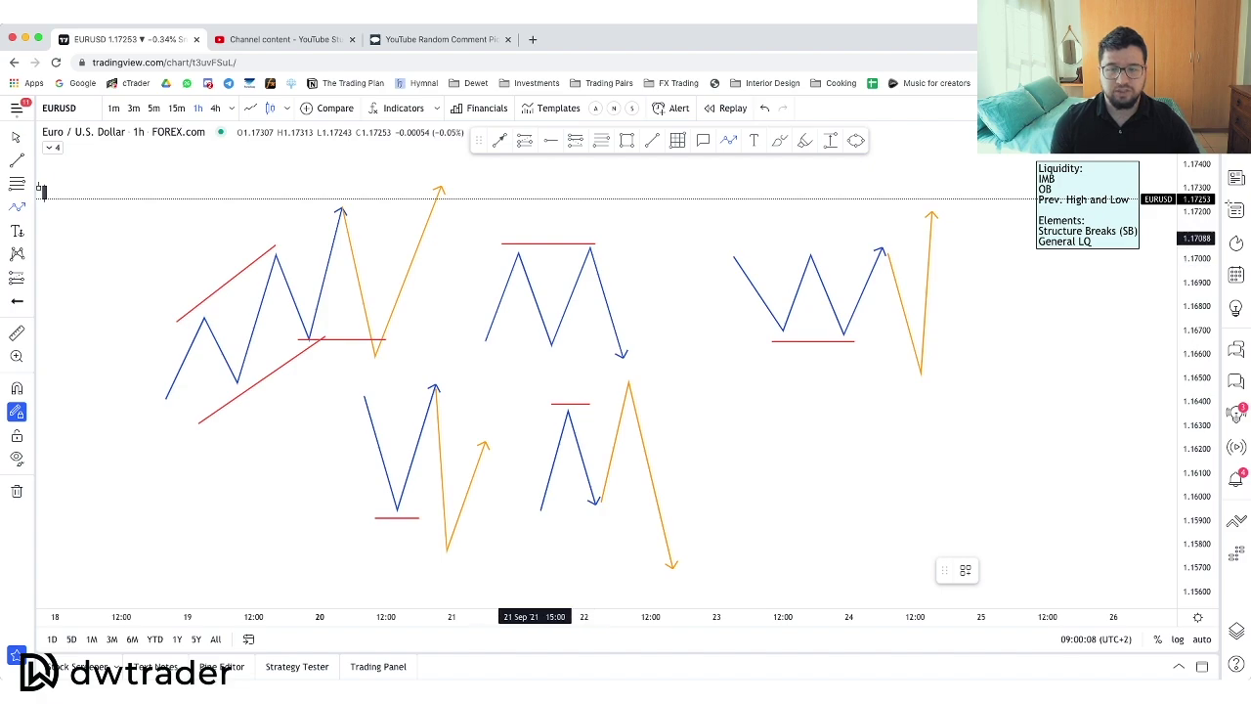
Draw an orange stepped rise from the double top's end to a peak above its line, finishing with one straight fall.
left_click(622, 353)
left_click(634, 296)
left_click(650, 328)
left_click(656, 271)
left_click(668, 293)
left_click(678, 255)
left_click(683, 274)
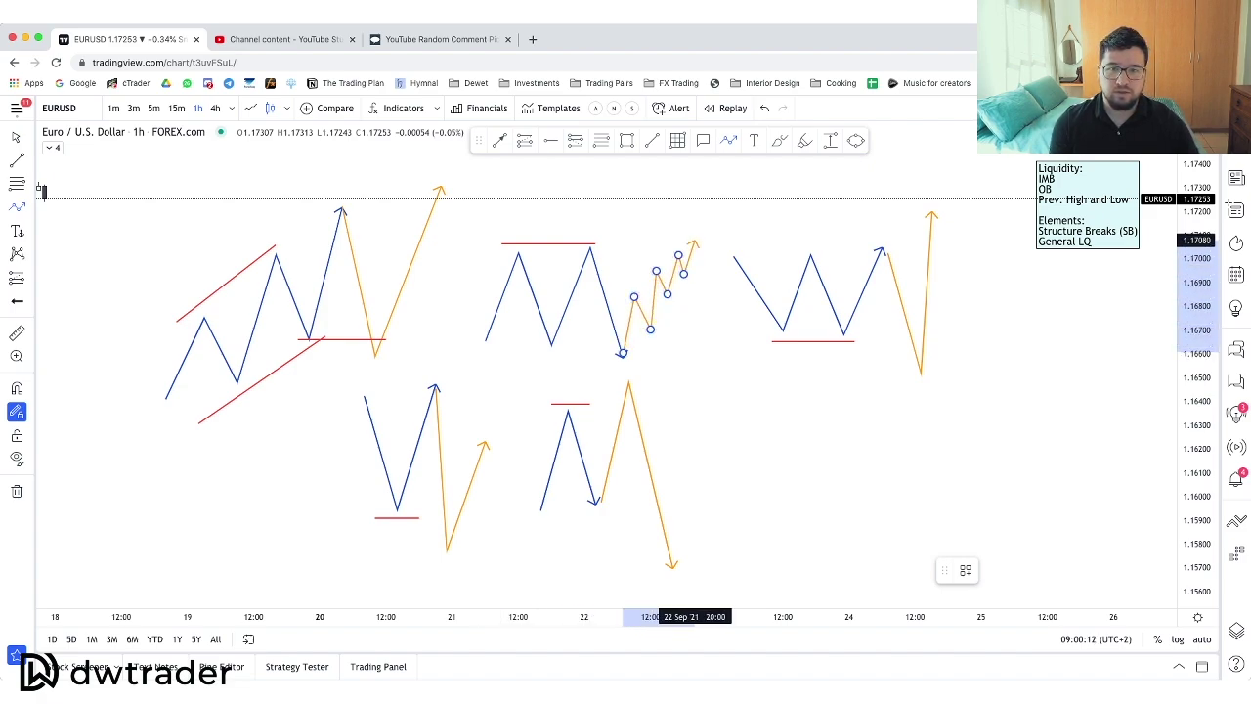
left_click(700, 227)
double_click(738, 369)
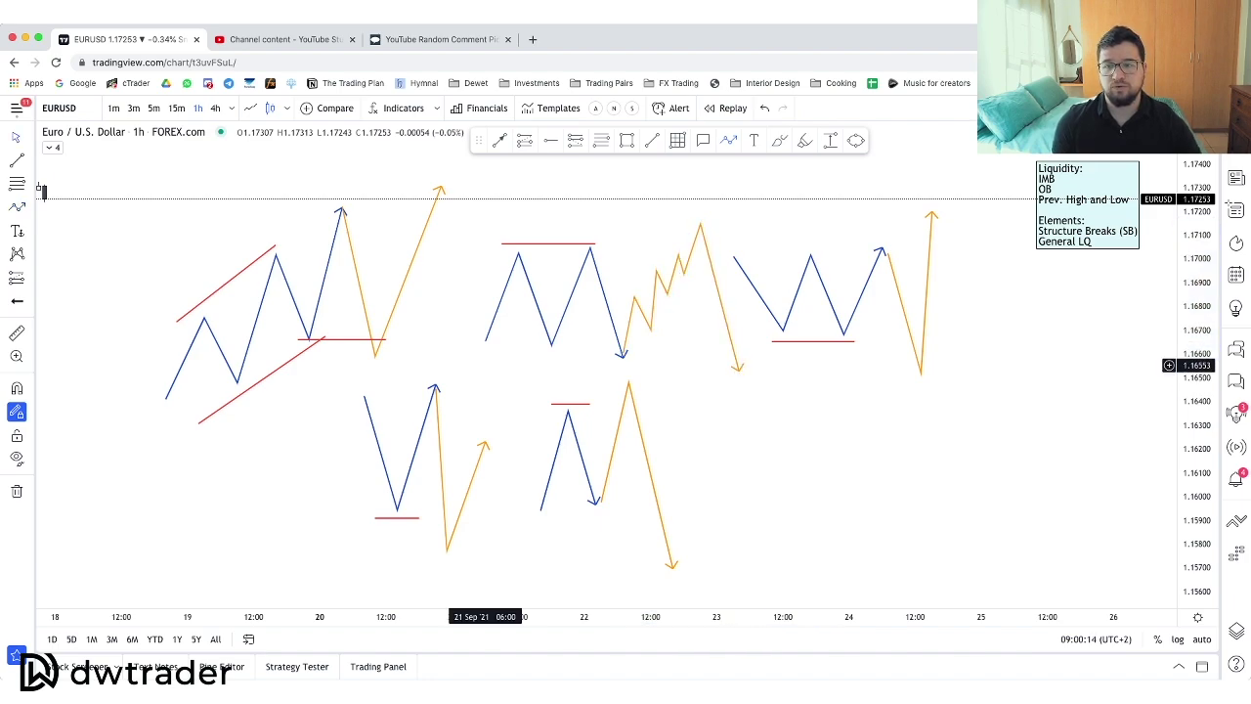
Place a copy of the red trend line beneath the stepped orange rise and adjust both ends to run parallel under its lows.
left_click_drag(304, 352, 700, 289)
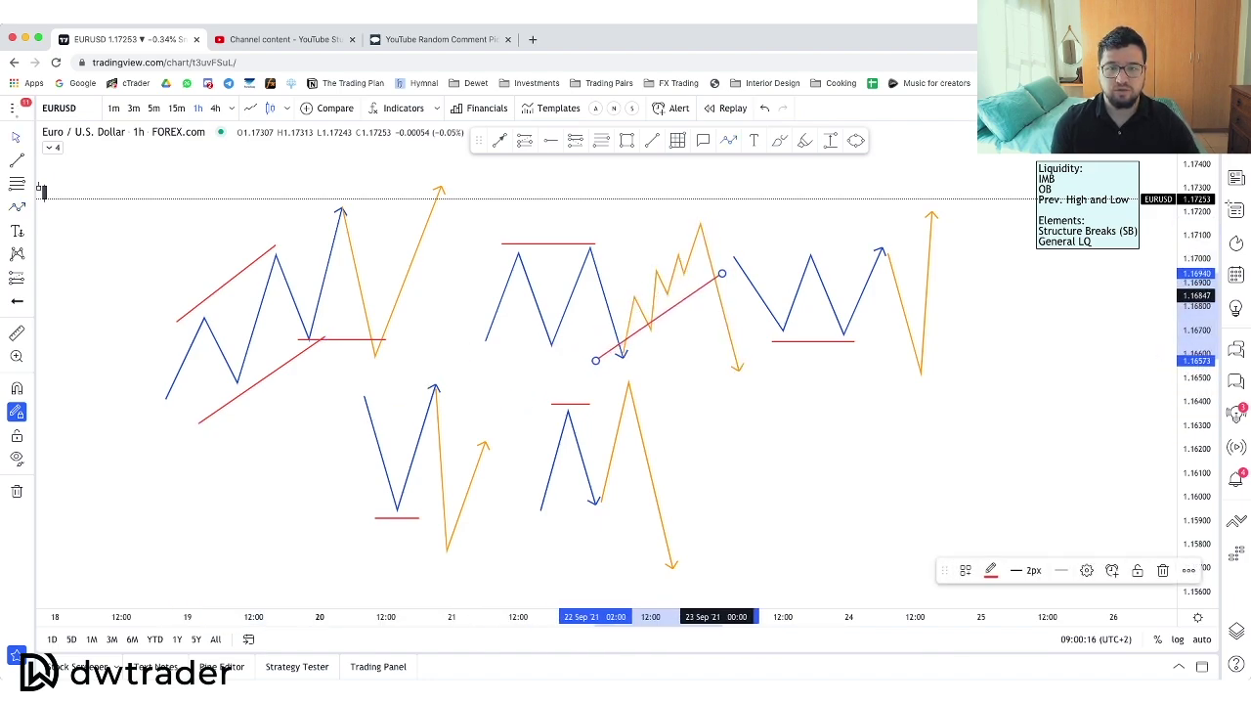
left_click_drag(595, 360, 633, 365)
left_click_drag(722, 274, 700, 269)
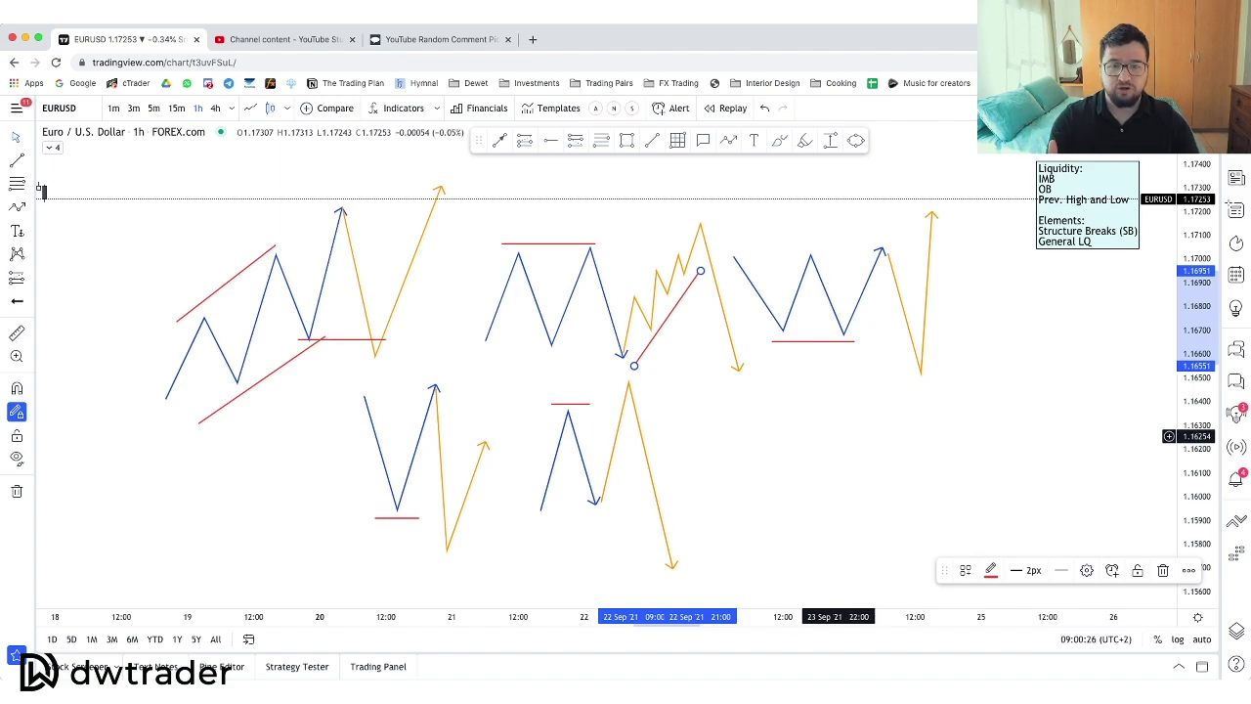
Draw horizontal lines from the 16 Sep drop to 17 Sep at about 1.1791 and 1.1785, and move the Liquidity note clear of the SB label.
left_click_drag(43, 191, 45, 201)
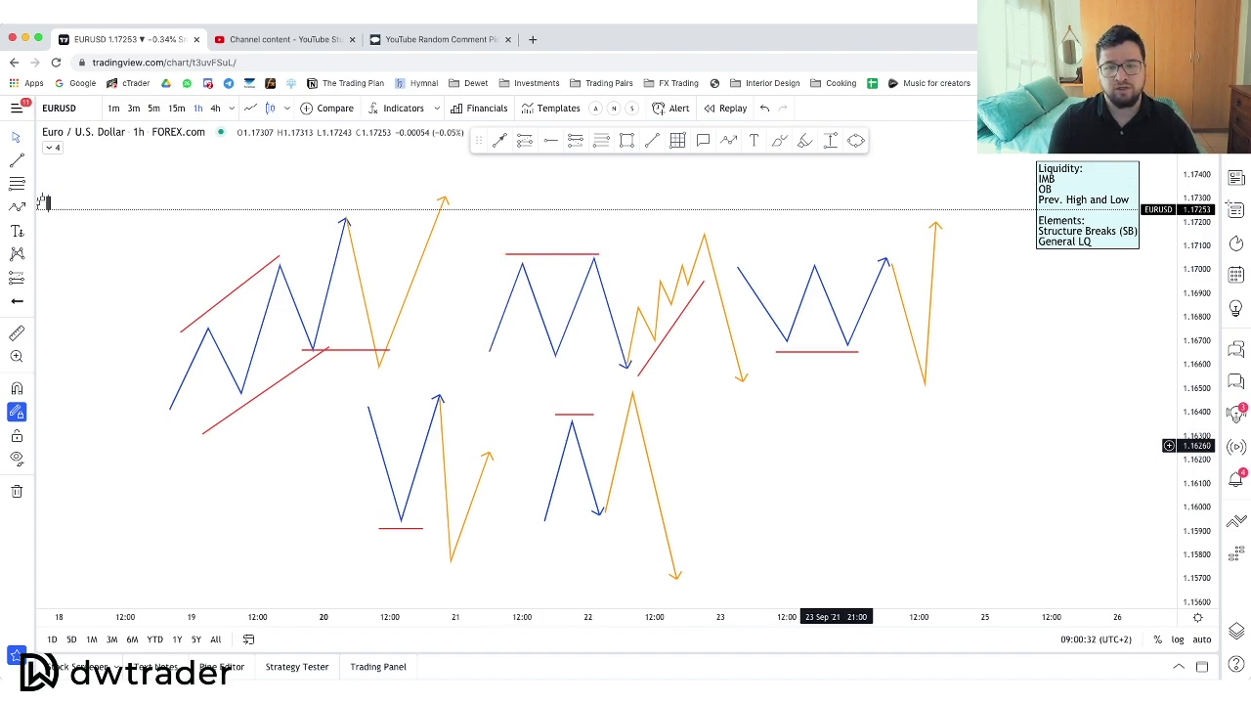
mouse_move(590, 200)
left_mouse_down()
mouse_move(690, 255)
mouse_move(1210, 442)
left_mouse_up()
scroll(956, 407, "left", 5)
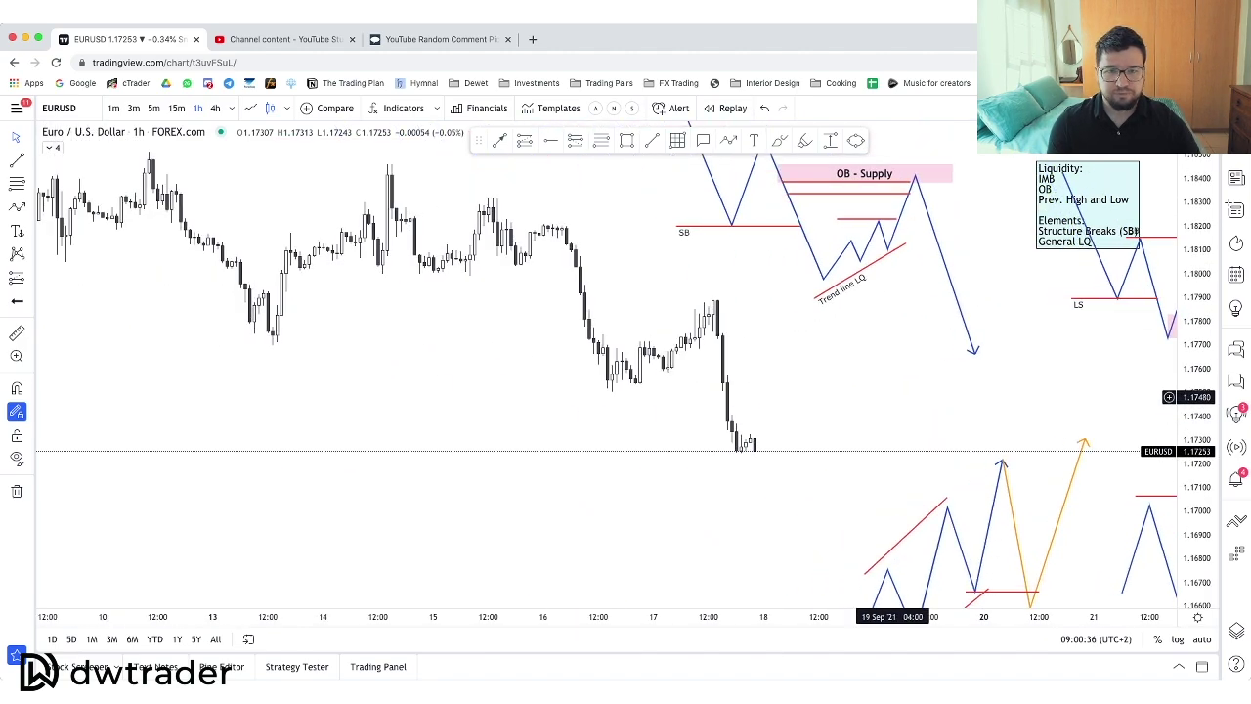
scroll(880, 414, "right", 2)
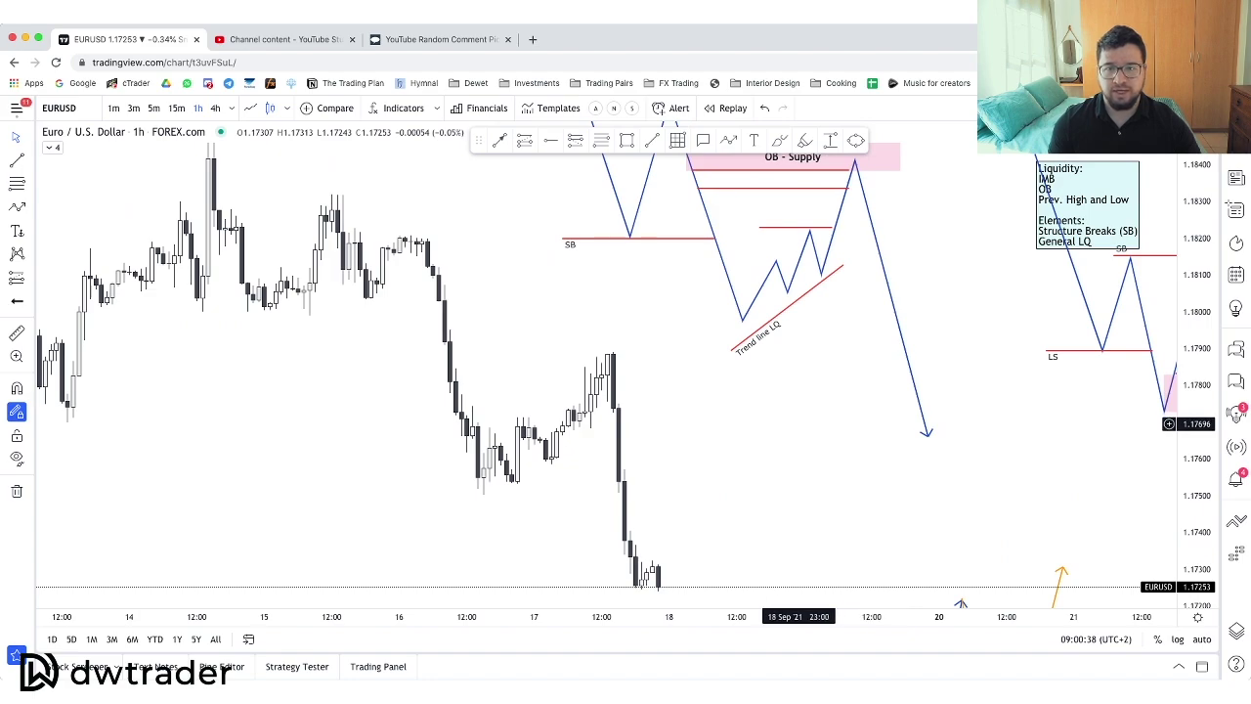
mouse_move(444, 344)
left_mouse_down()
mouse_move(628, 344)
mouse_move(630, 366)
left_mouse_up()
left_click_drag(452, 367, 635, 367)
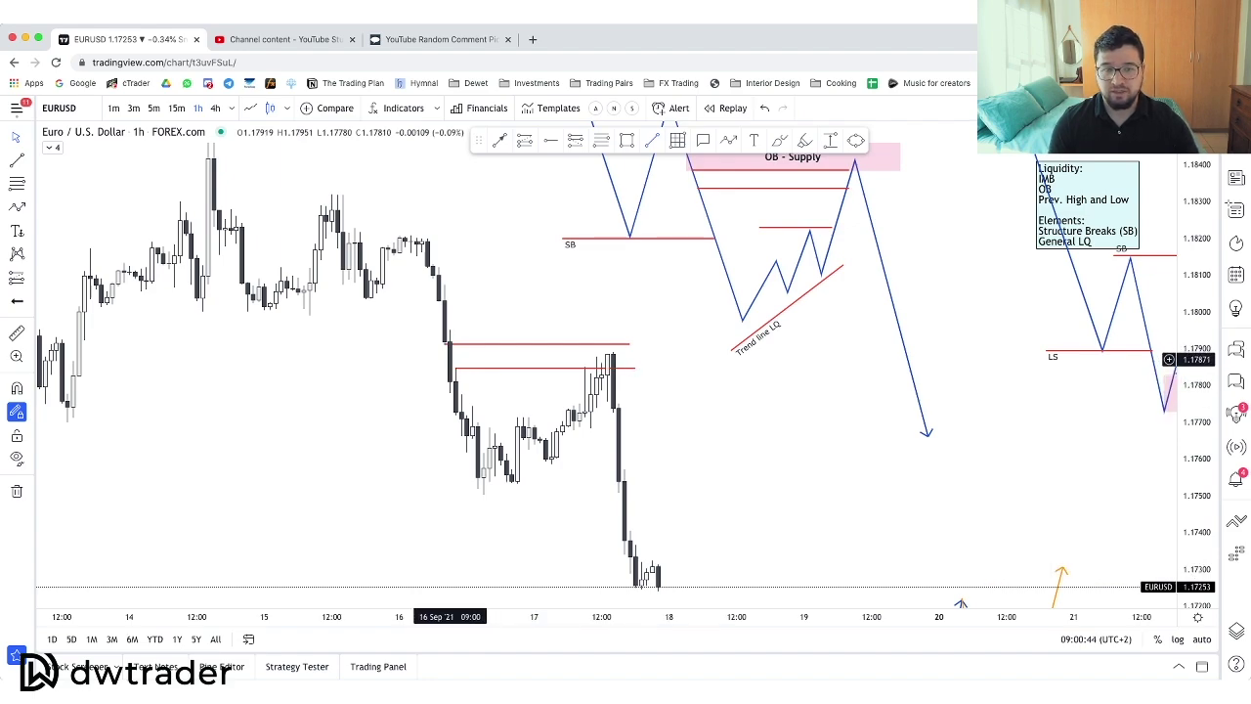
left_click_drag(1041, 184, 1078, 156)
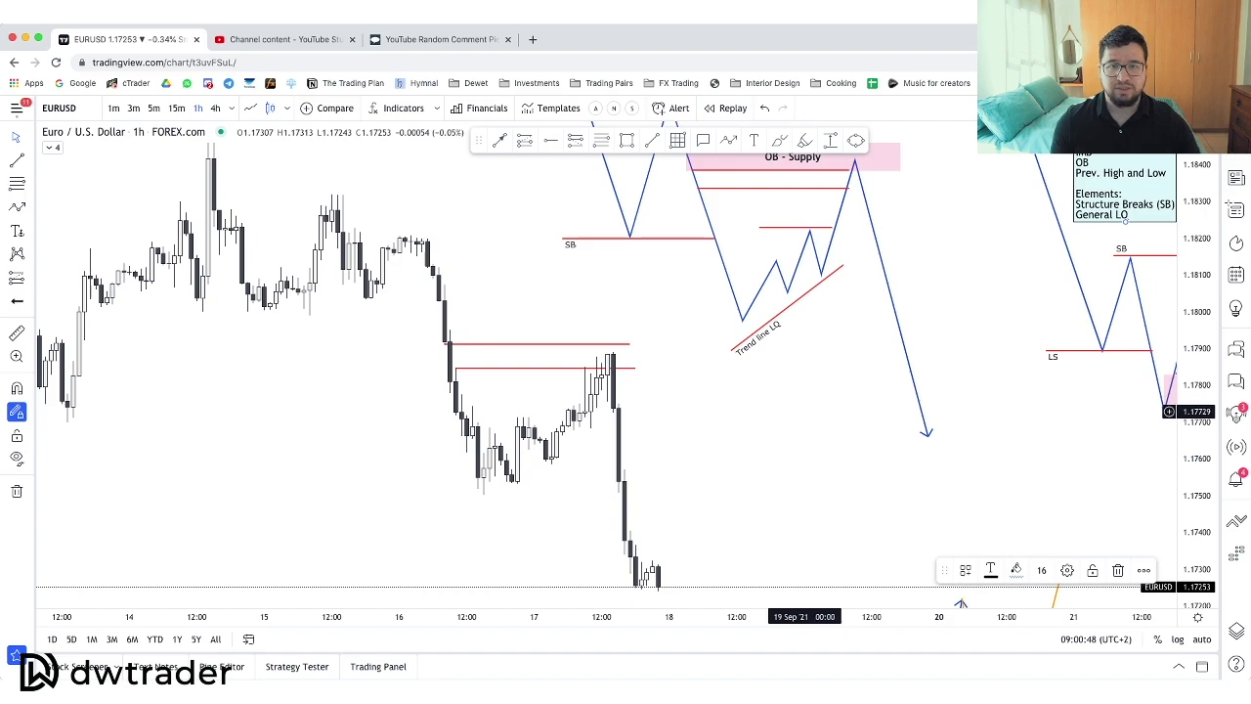
Mark the start of the 16 Sep drop with a rectangle from about 1.1812 to 1.1820, and remove it again.
left_click(626, 141)
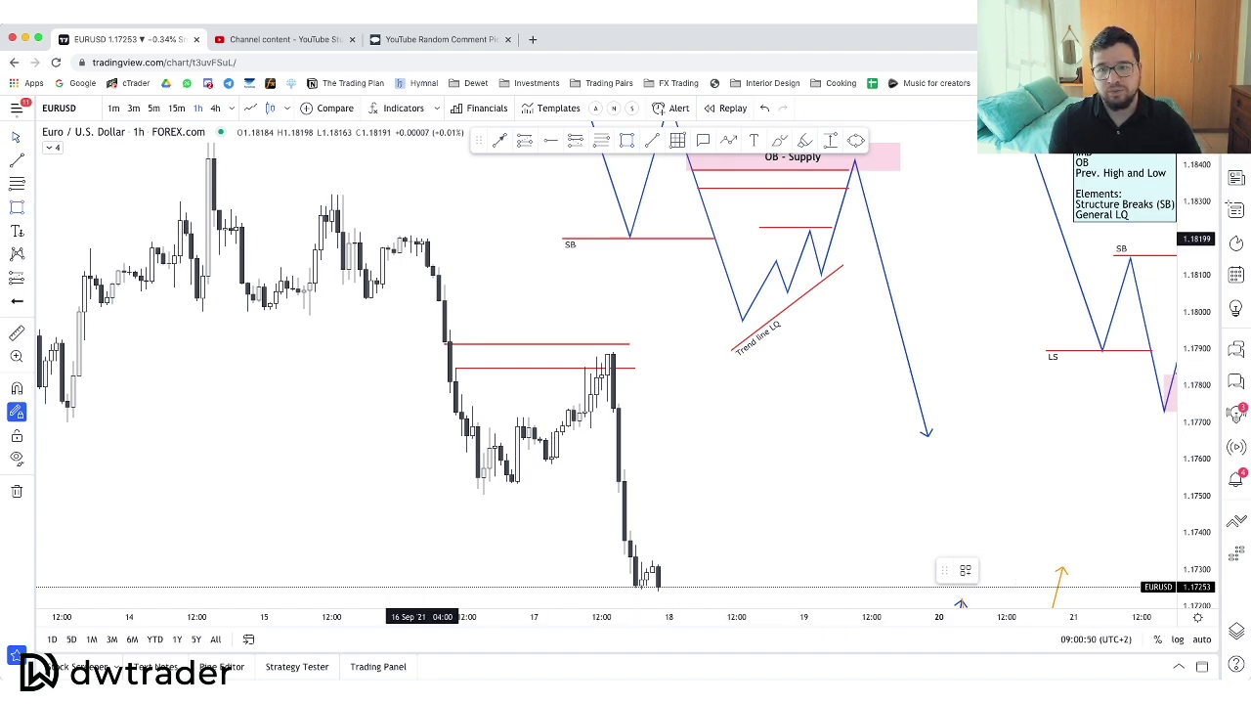
mouse_move(421, 237)
left_mouse_down()
mouse_move(502, 265)
mouse_move(653, 266)
left_mouse_up()
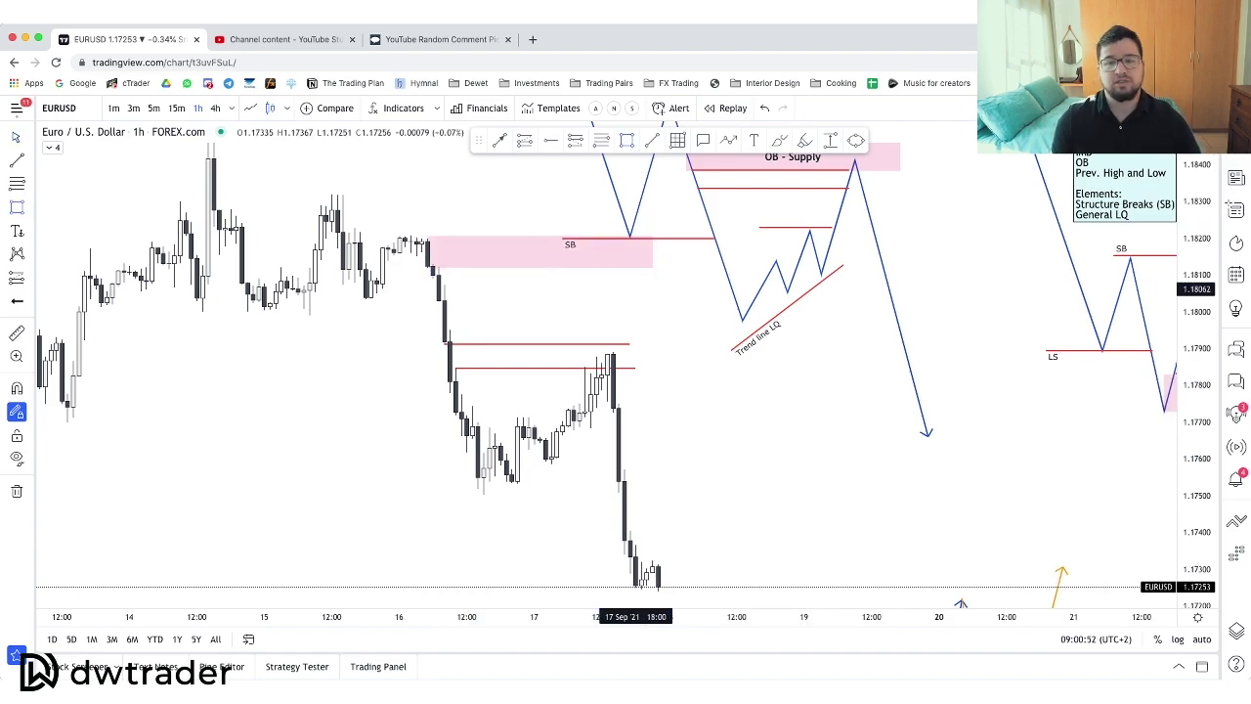
left_click_drag(590, 298, 493, 293)
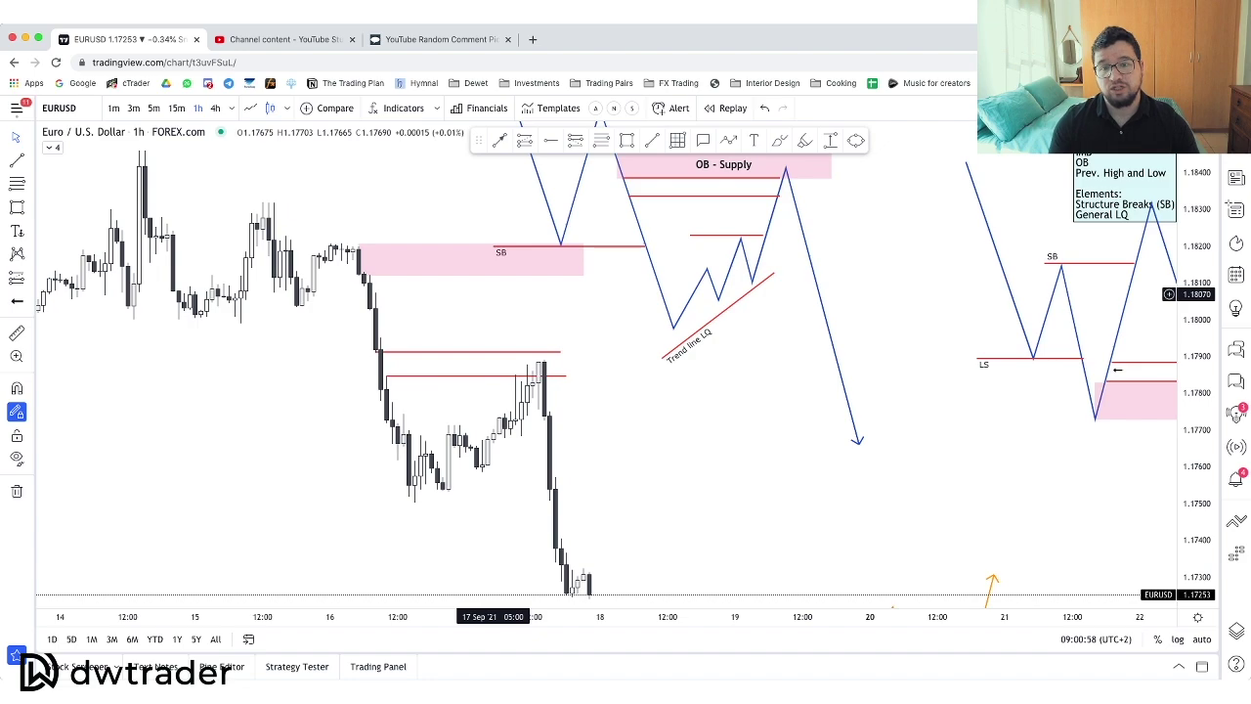
left_click(496, 275)
key("Delete")
Examine the 17 Sep price action around the two horizontal lines on the 15-minute and 5-minute timeframes.
left_click_drag(509, 302, 514, 282)
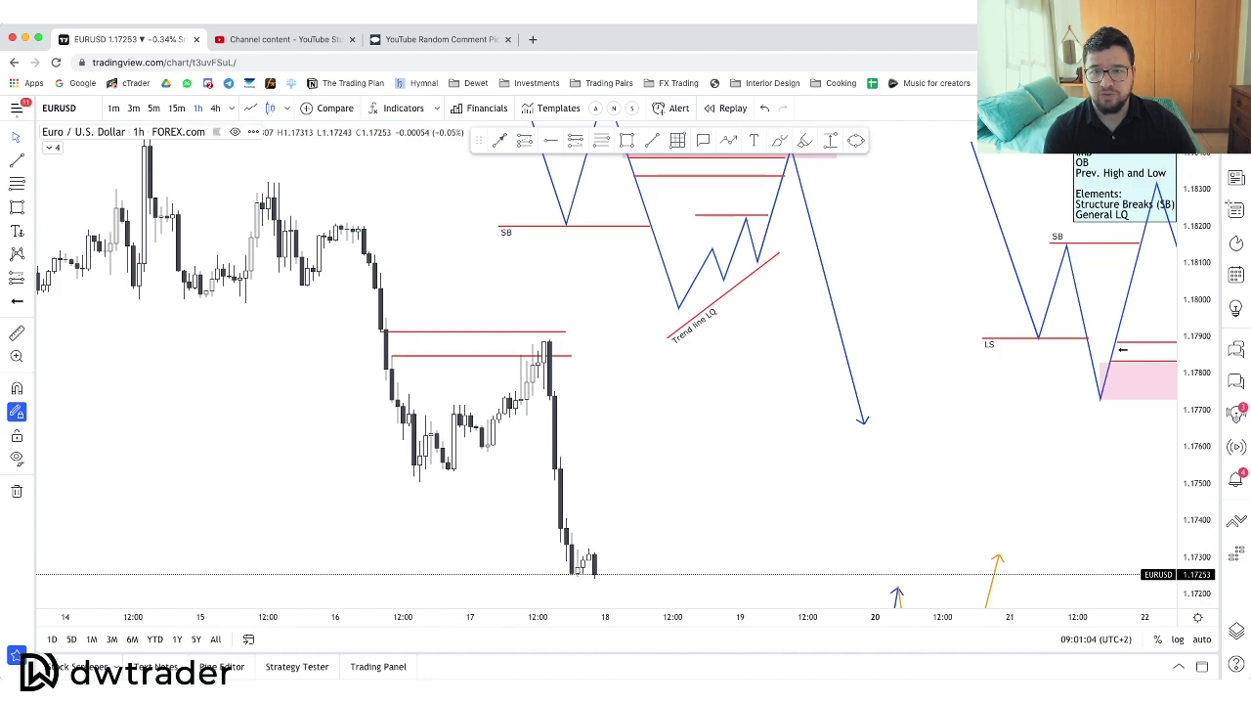
left_click(176, 109)
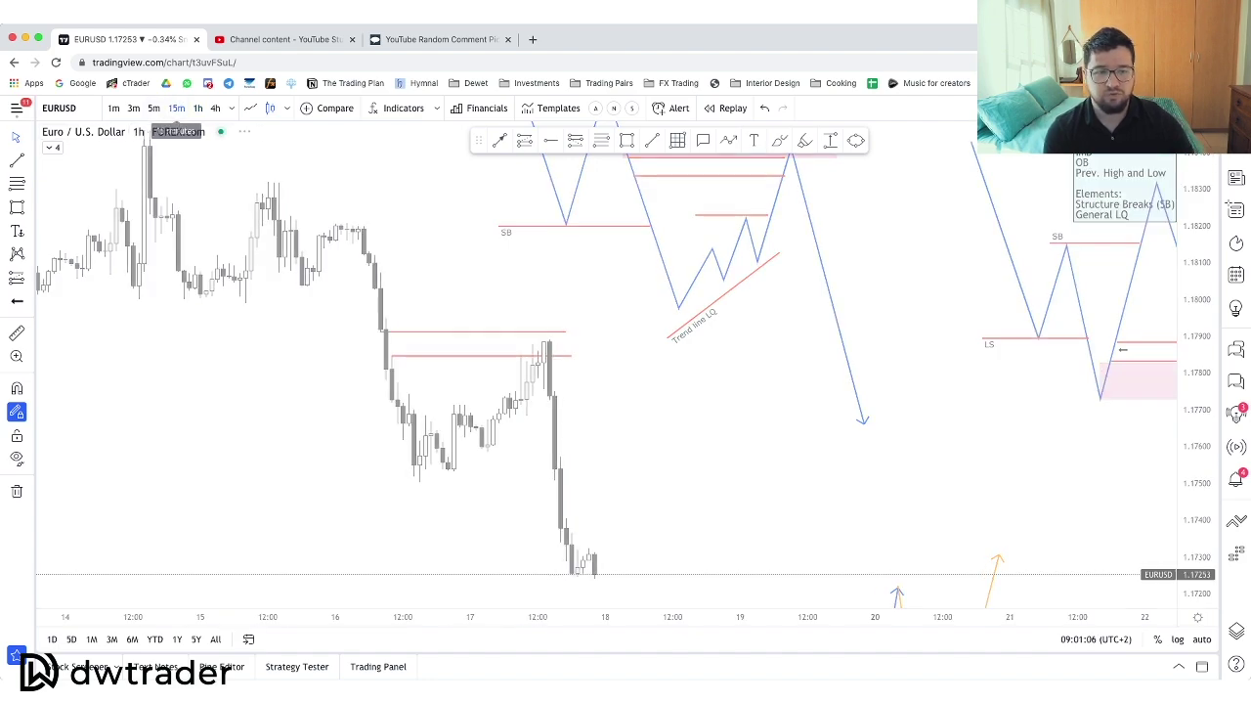
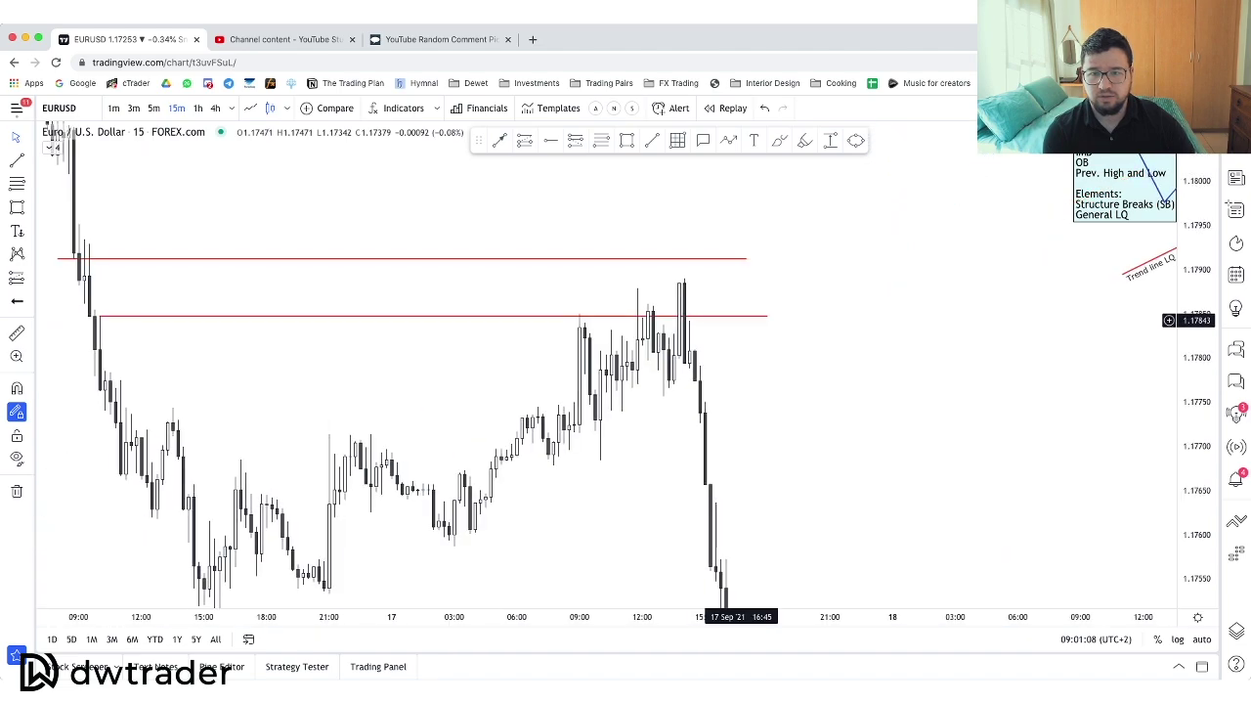
scroll(743, 319, "up", 4)
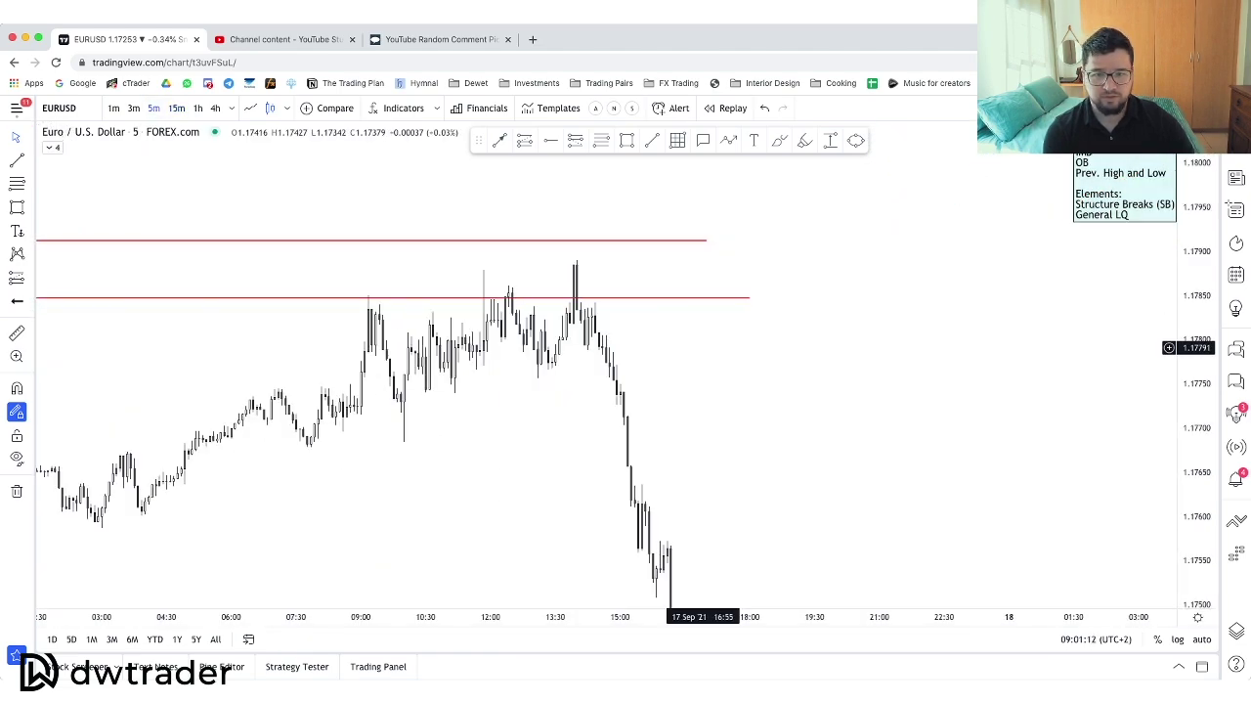
Draw a horizontal line at about 1.1788 from the 17 Sep 11:25 wick high to the 14:00 spike.
scroll(743, 293, "up", 2)
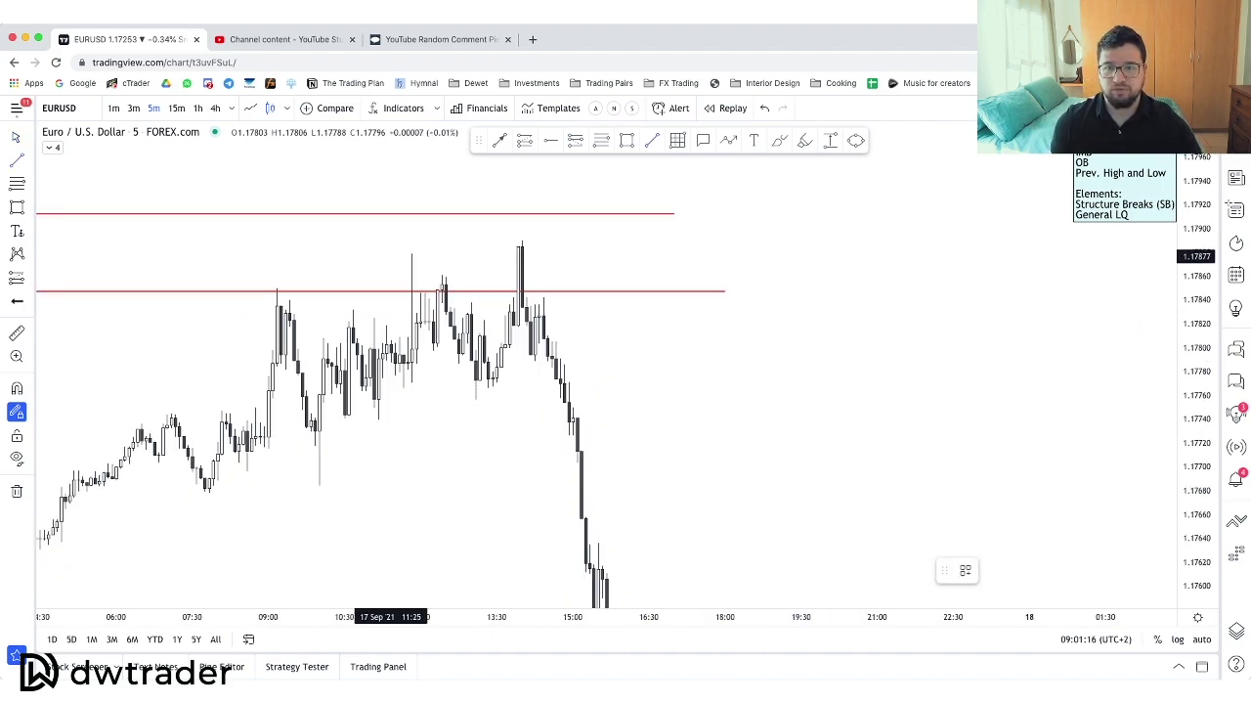
left_click(382, 253)
left_click(518, 254)
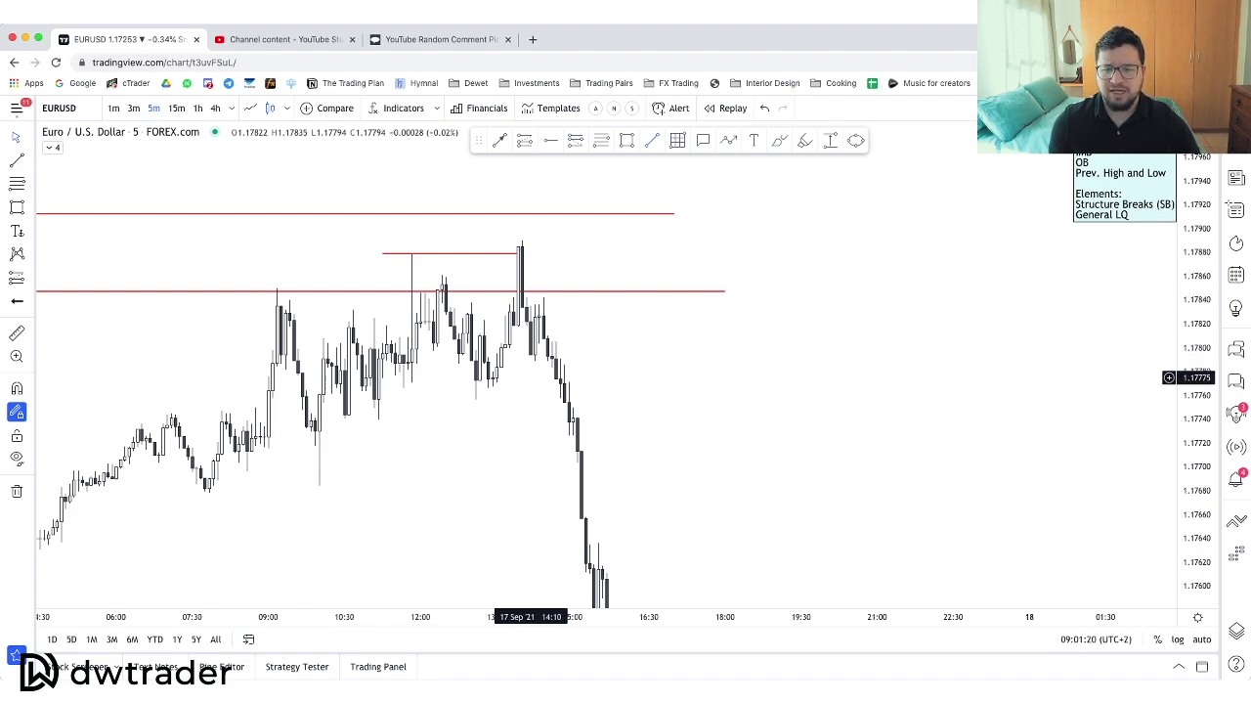
left_click_drag(692, 430, 665, 186)
left_click_drag(727, 416, 720, 390)
left_click_drag(699, 336, 742, 437)
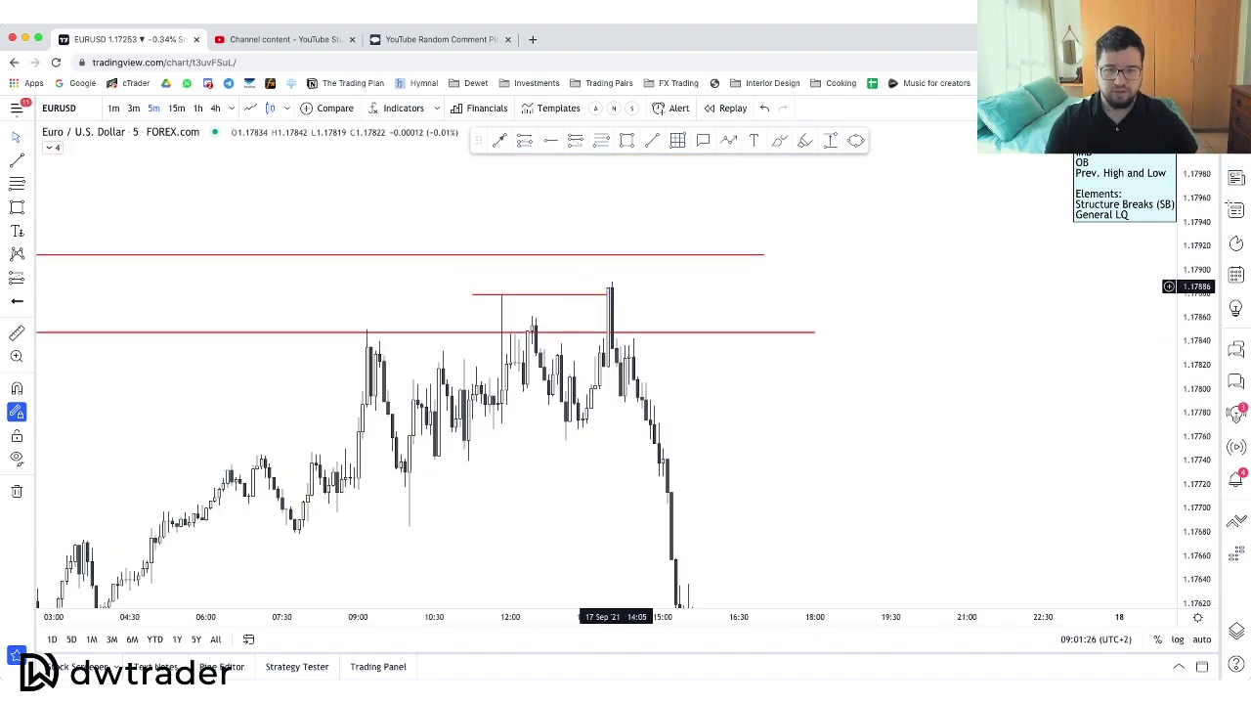
Switch to the 1-hour timeframe and draw a supply rectangle from the 10 Sep high, spanning about 1.1851 to 1.1842.
left_click(197, 109)
left_click_drag(1196, 205, 1194, 508)
left_click_drag(827, 321, 772, 378)
scroll(768, 380, "up", 2)
left_click_drag(475, 266, 529, 342)
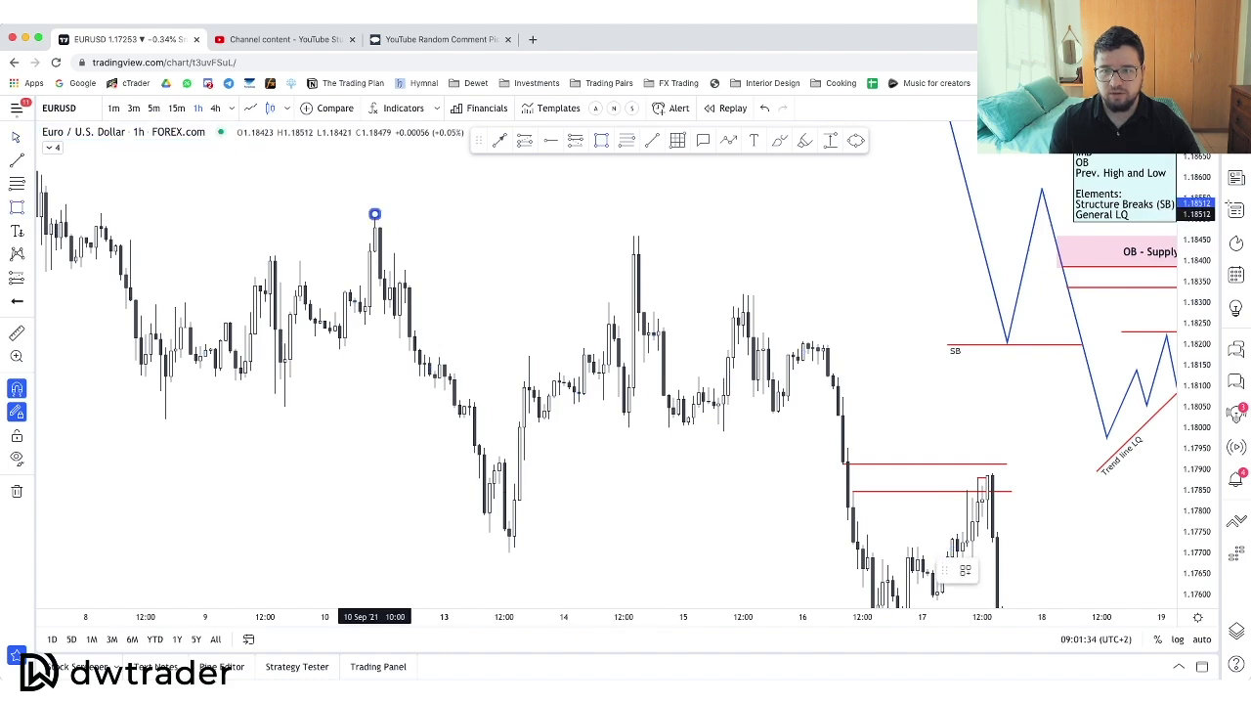
left_click(694, 250)
left_click(549, 288)
left_click_drag(544, 304, 553, 319)
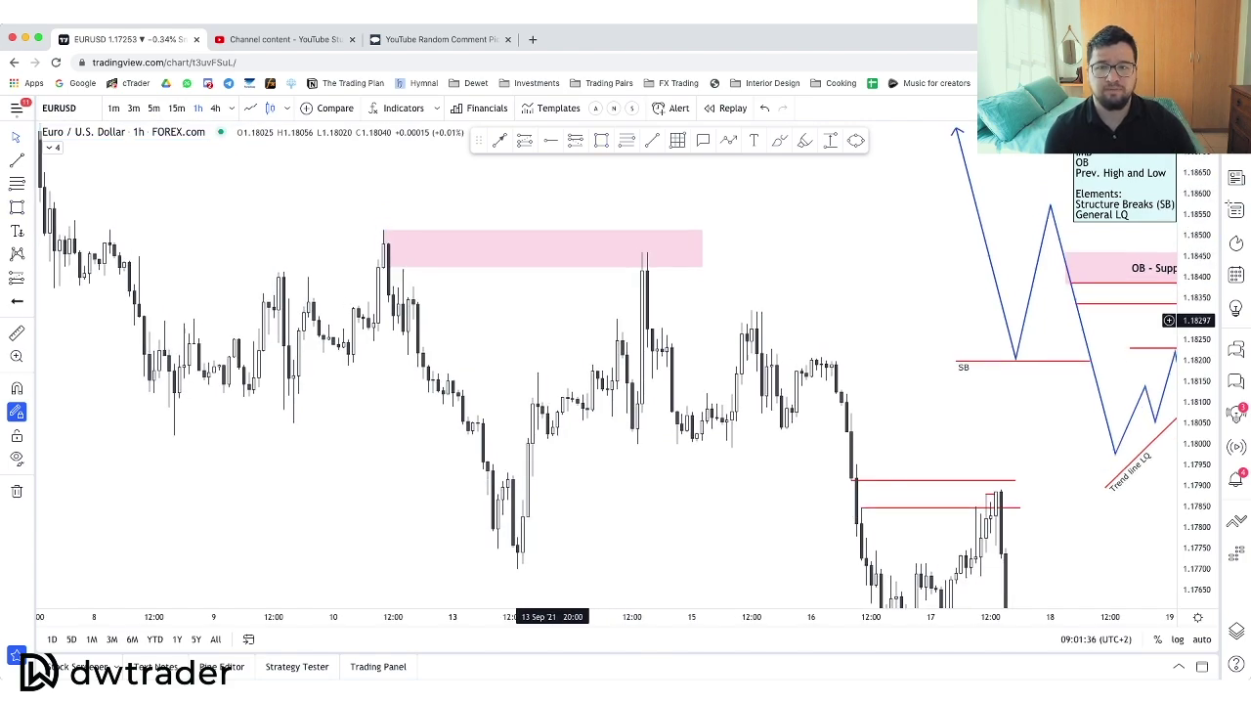
Draw a horizontal line at about 1.1802 from the 8 Sep low to the 13 Sep break.
left_click(384, 267)
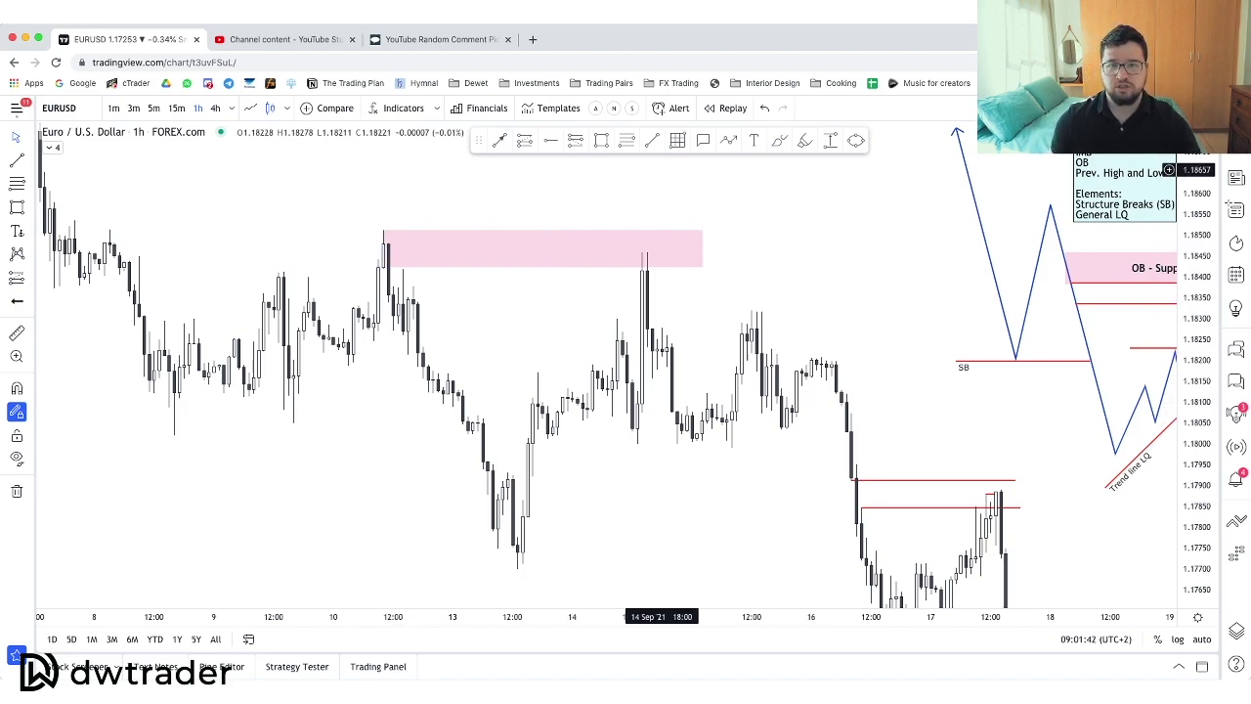
left_click(154, 433)
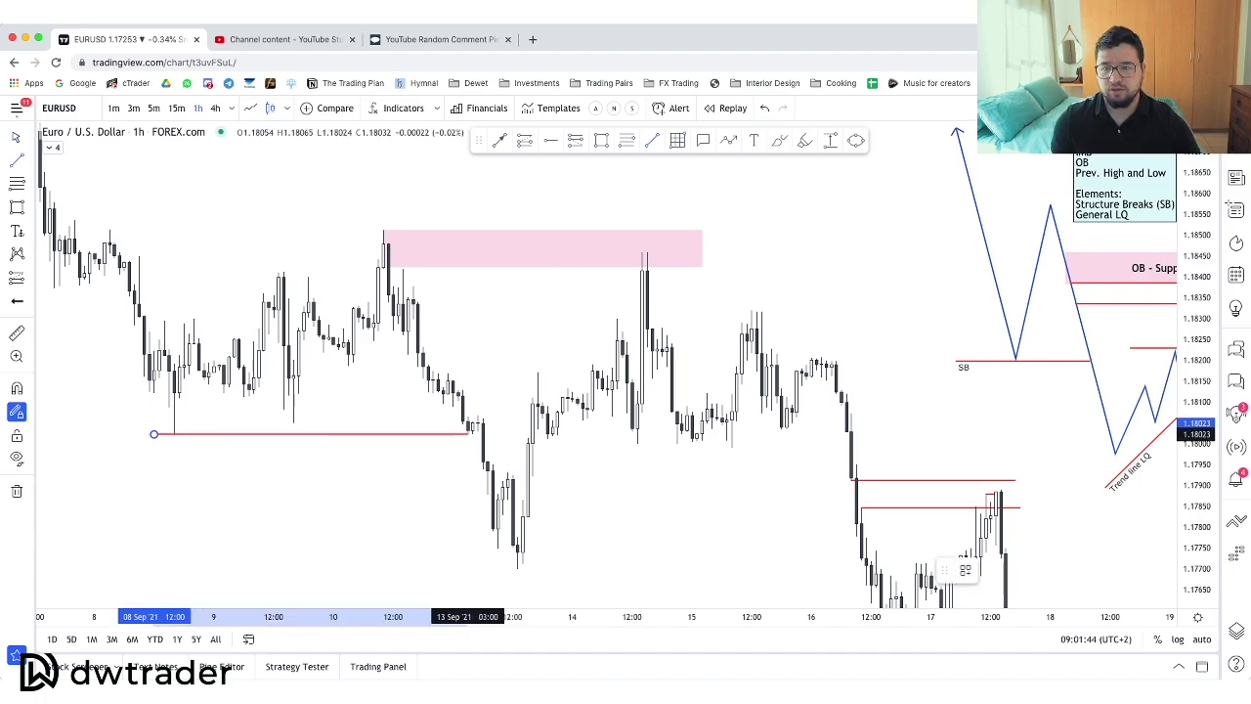
left_click(478, 433)
left_click(415, 480)
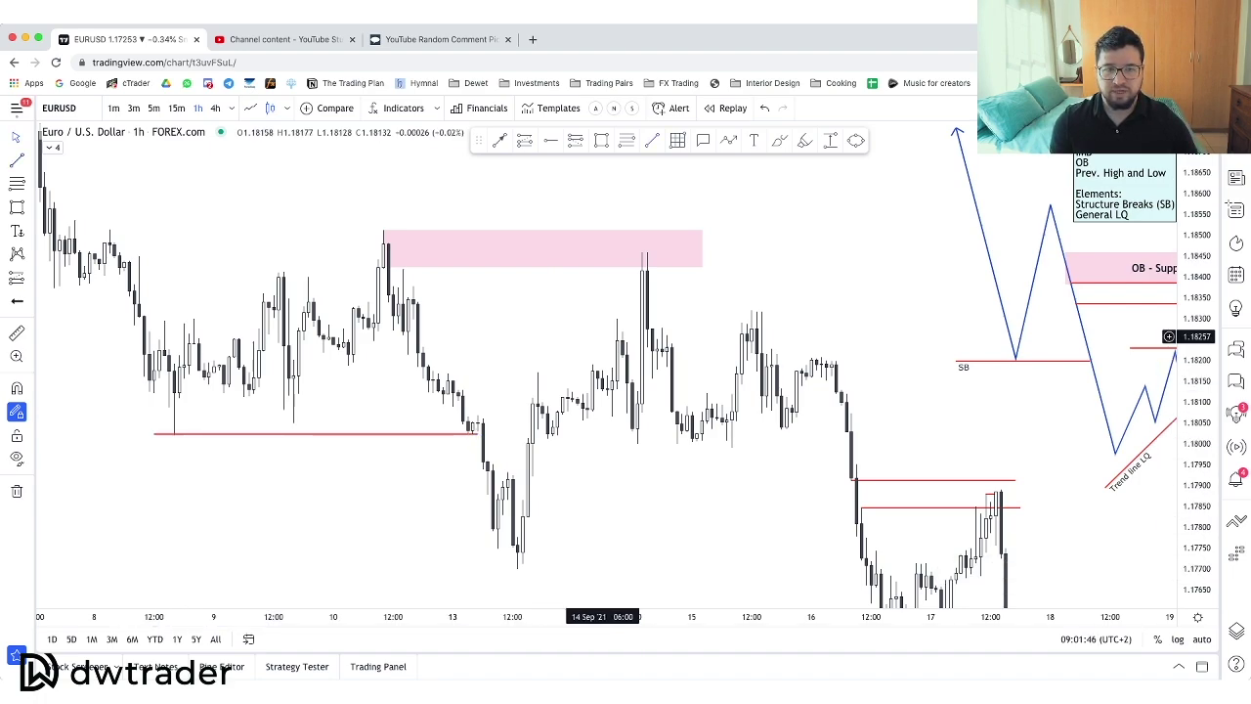
Delete the lower of the two red lines beneath the OB - Supply zone in the schematic.
left_click_drag(732, 311, 707, 313)
scroll(705, 313, "right", 5)
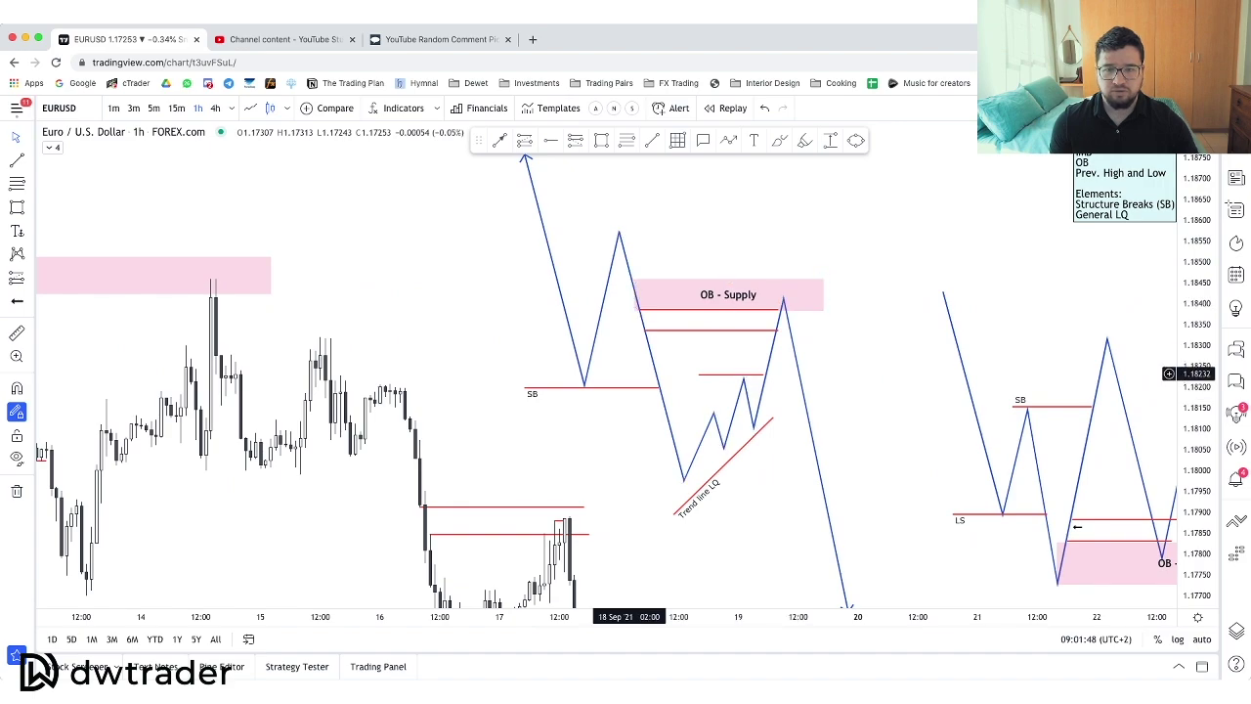
scroll(489, 366, "left", 1)
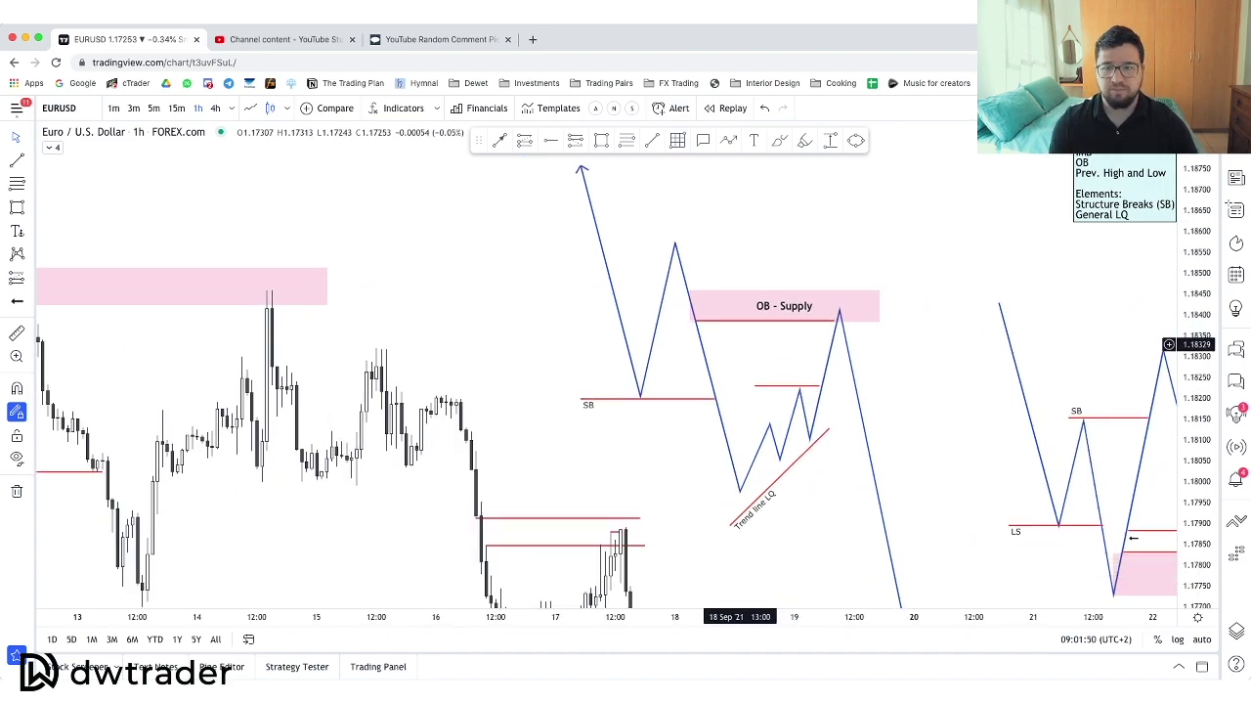
Draw a supply rectangle from the 14 Sep high into 16 Sep, spanning about 1.1846 to 1.1825.
scroll(740, 344, "left", 6)
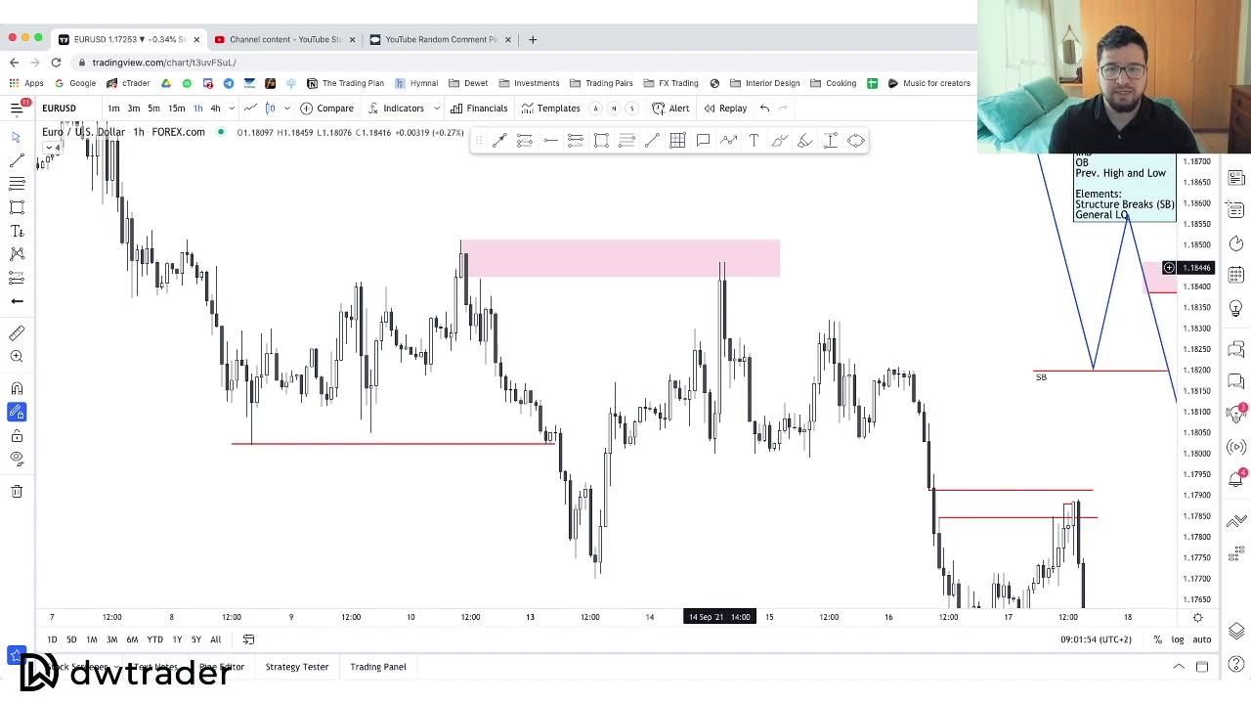
left_click(1169, 498)
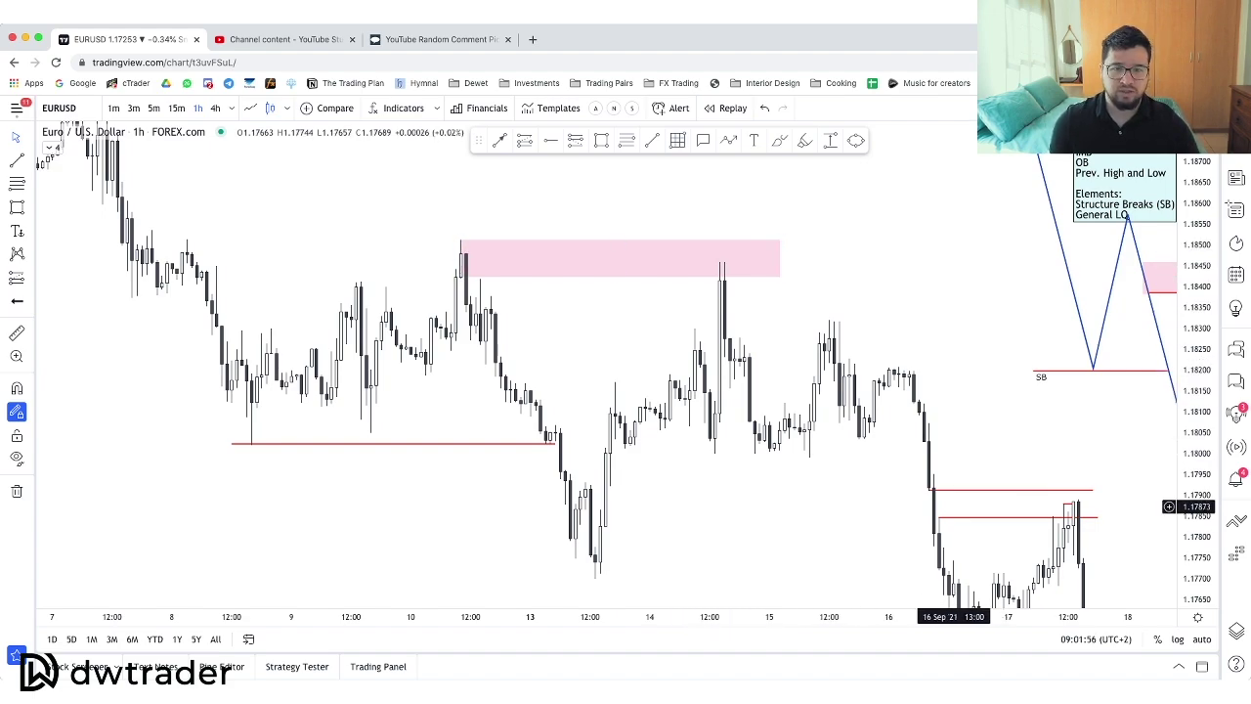
scroll(1169, 321, "right", 3)
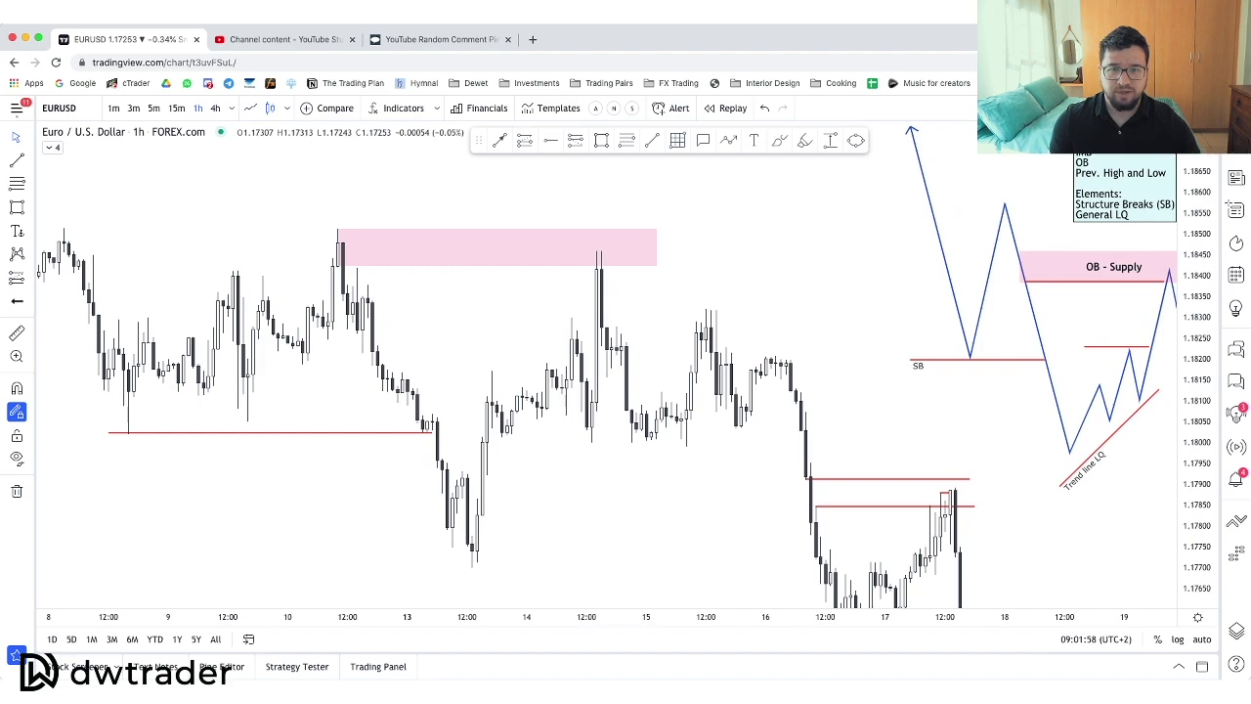
left_click_drag(601, 251, 880, 338)
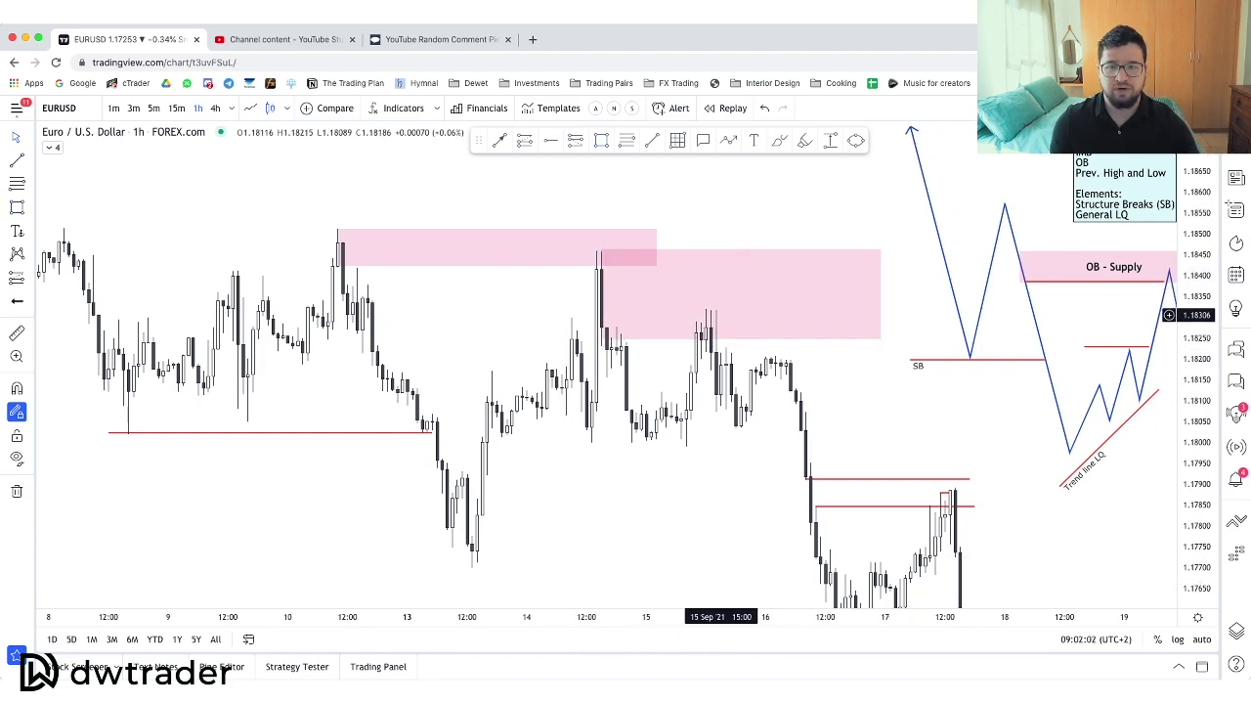
Mark a supply rectangle from the 6 Sep high, about 1.1887 to 1.1879, and a structure line under the 3 Sep low at about 1.1866.
left_click_drag(523, 304, 866, 332)
left_click_drag(591, 250, 811, 357)
left_click_drag(620, 303, 635, 299)
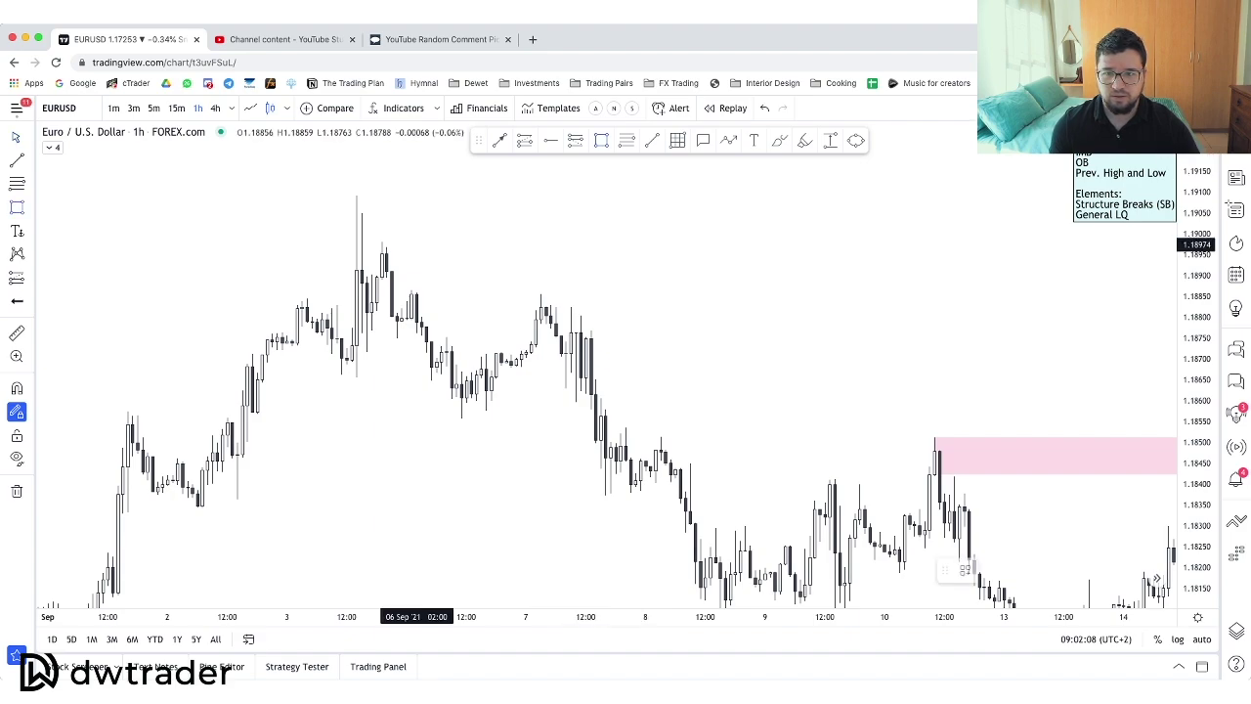
left_click_drag(414, 288, 705, 323)
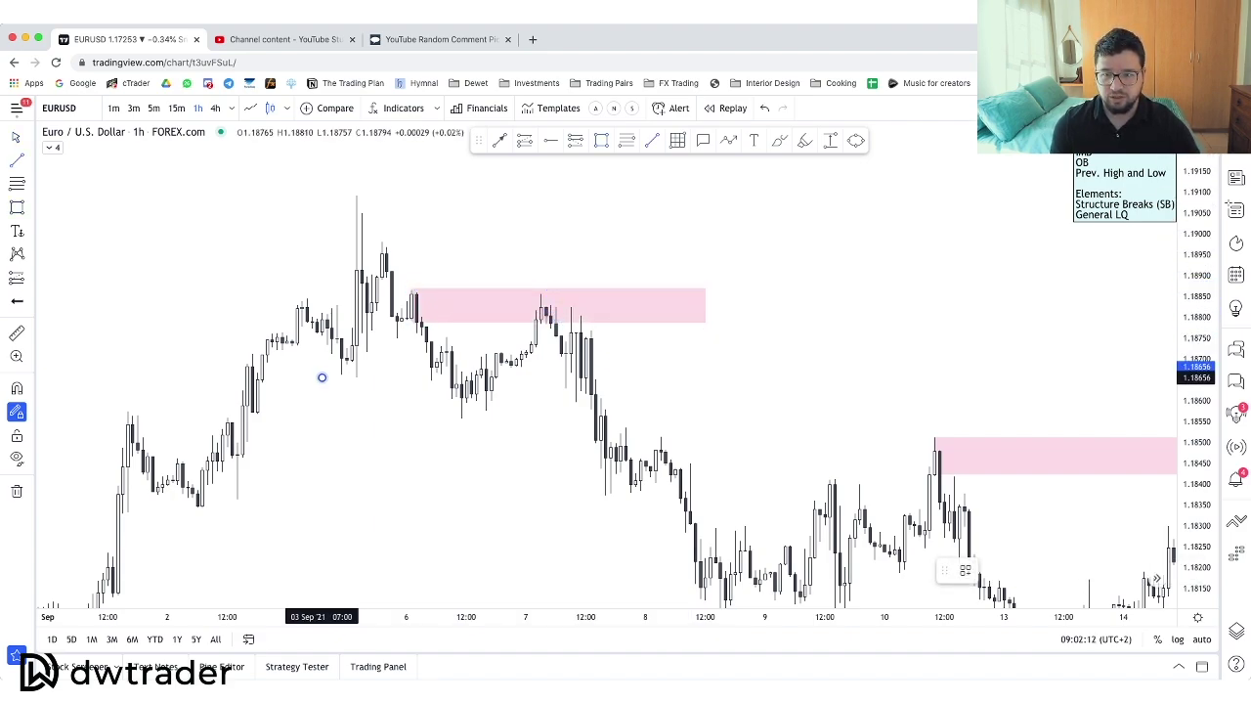
left_click(452, 377)
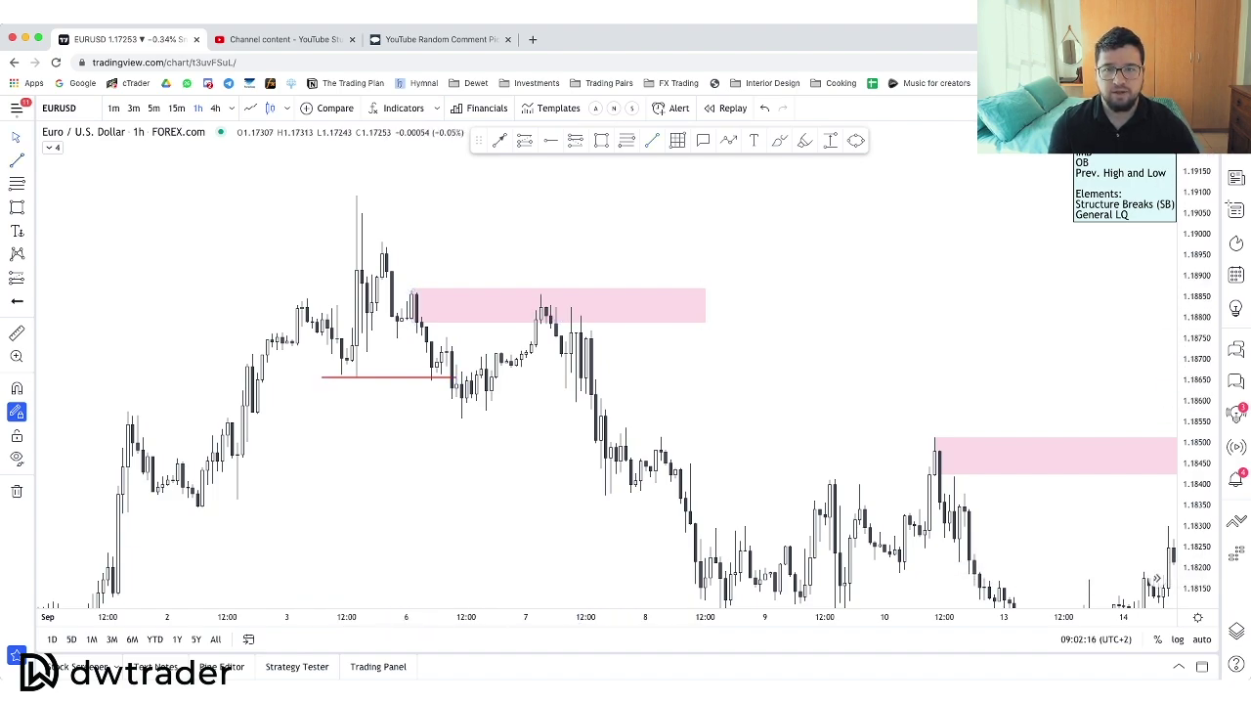
Place a short position on the 7 Sep retest with entry at 1.18821, stop at 1.18895 and target at 1.18247.
left_click(538, 309)
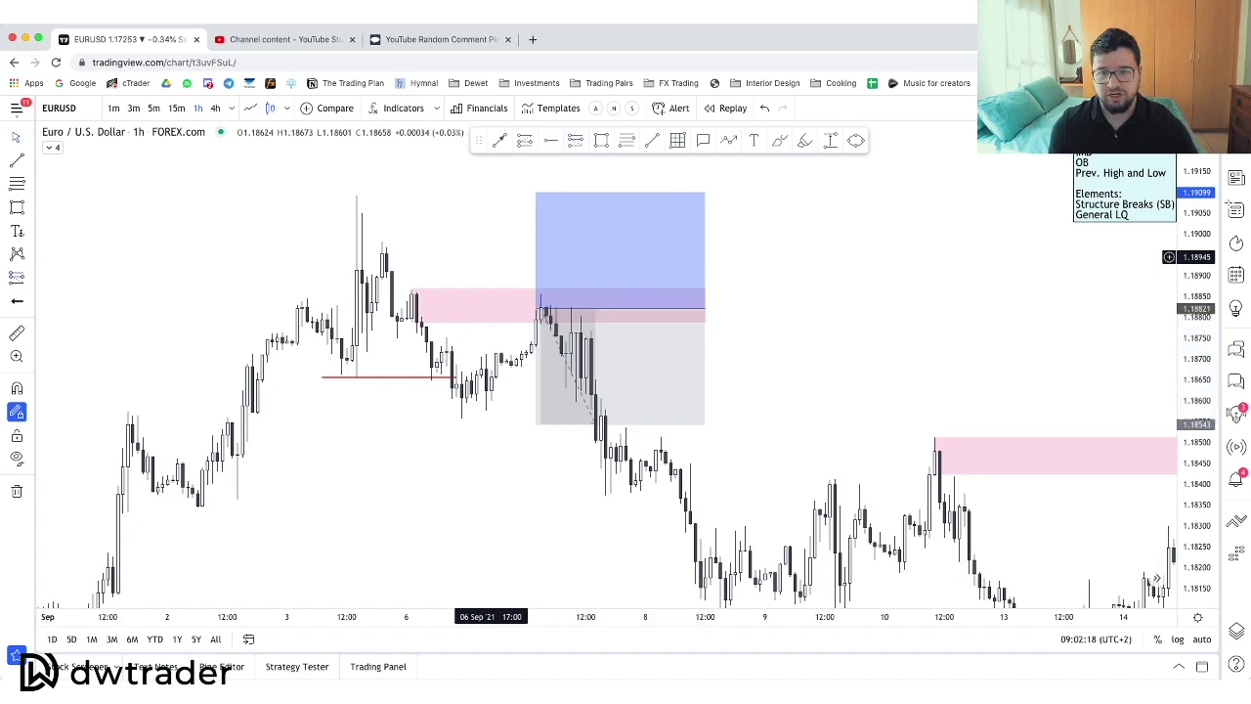
left_click_drag(537, 308, 583, 282)
left_click_drag(587, 167, 587, 251)
left_click_drag(600, 415, 599, 465)
left_click_drag(449, 382, 471, 381)
left_click_drag(589, 482, 628, 511)
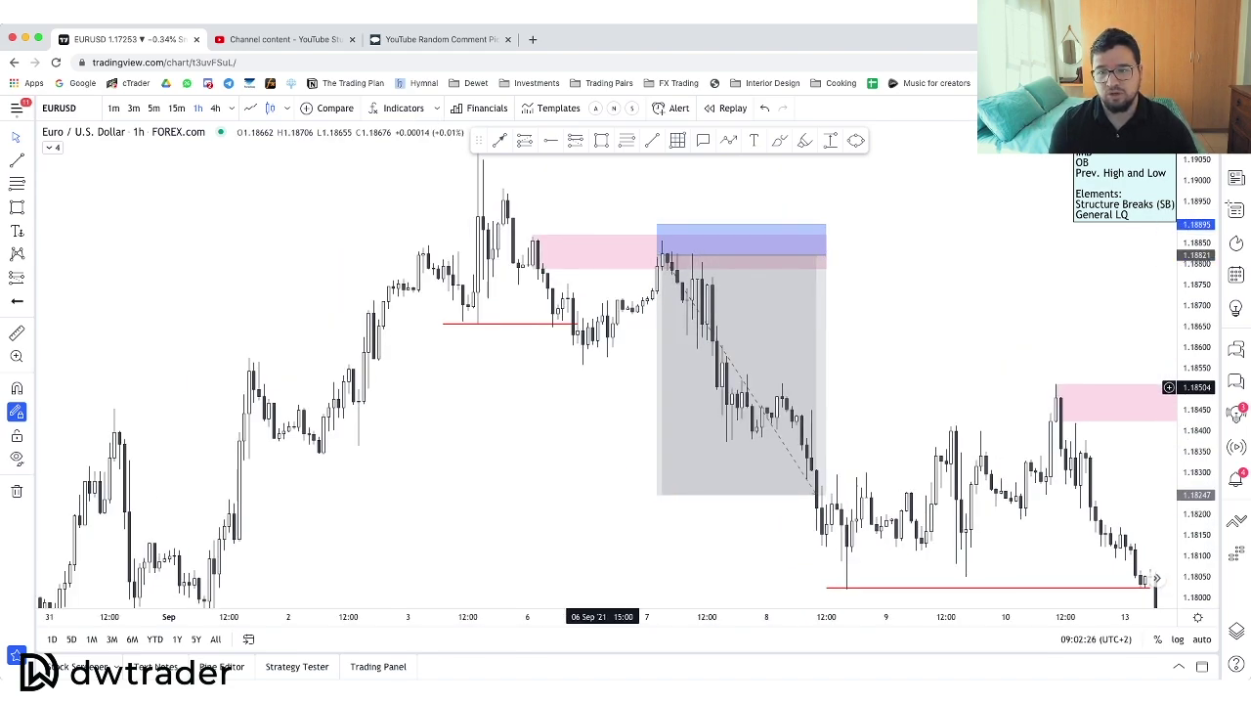
Draw a demand rectangle at the 2 Sep low, about 1.1839 to 1.1835, and a line at about 1.1847 above the preceding high.
left_click_drag(480, 402, 683, 353)
scroll(684, 352, "up", 1)
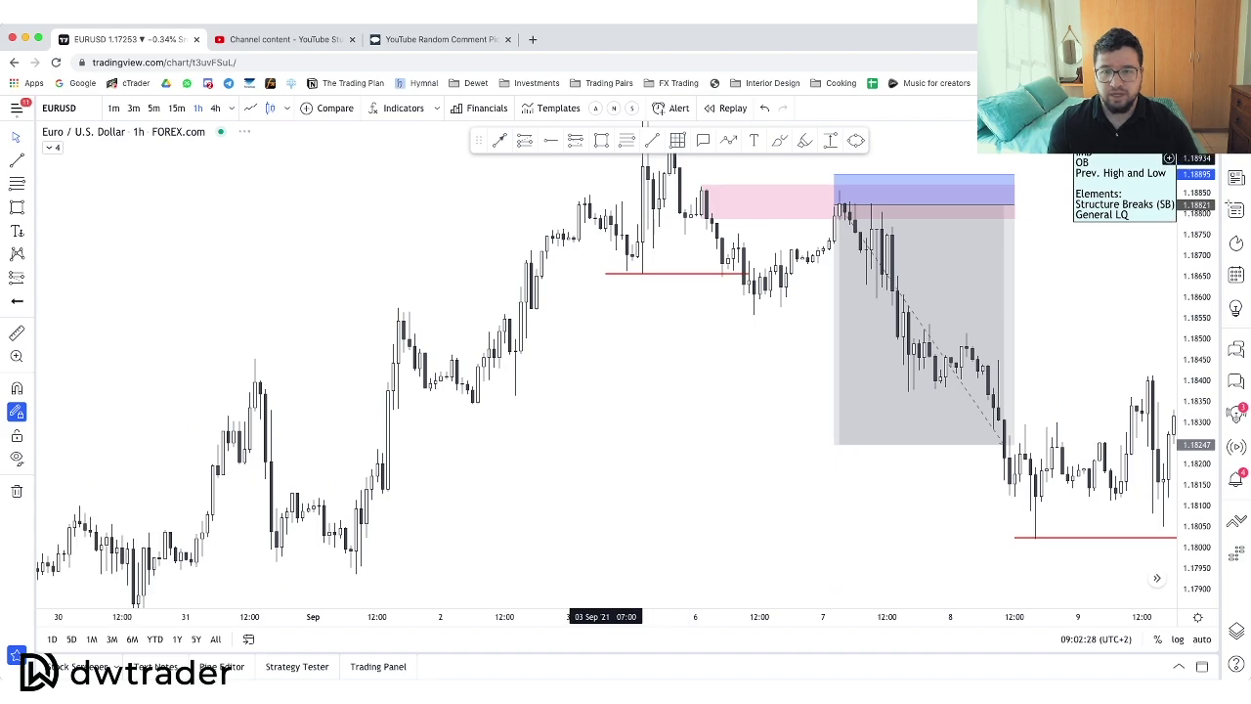
left_click_drag(474, 385, 648, 401)
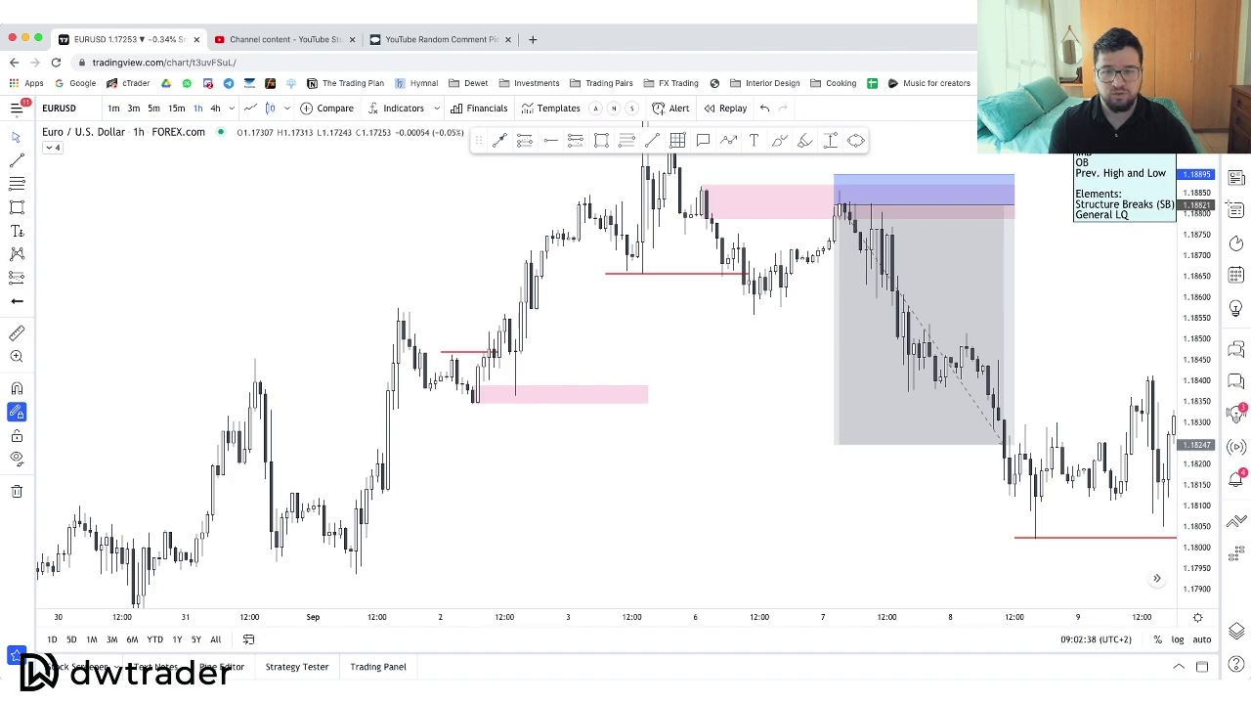
Draw a line beneath the 1–2 Sep lows at about 1.1838 and lower the line over the 2 Sep high to about 1.1846.
scroll(1168, 430, "right", 10)
scroll(1168, 406, "right", 10)
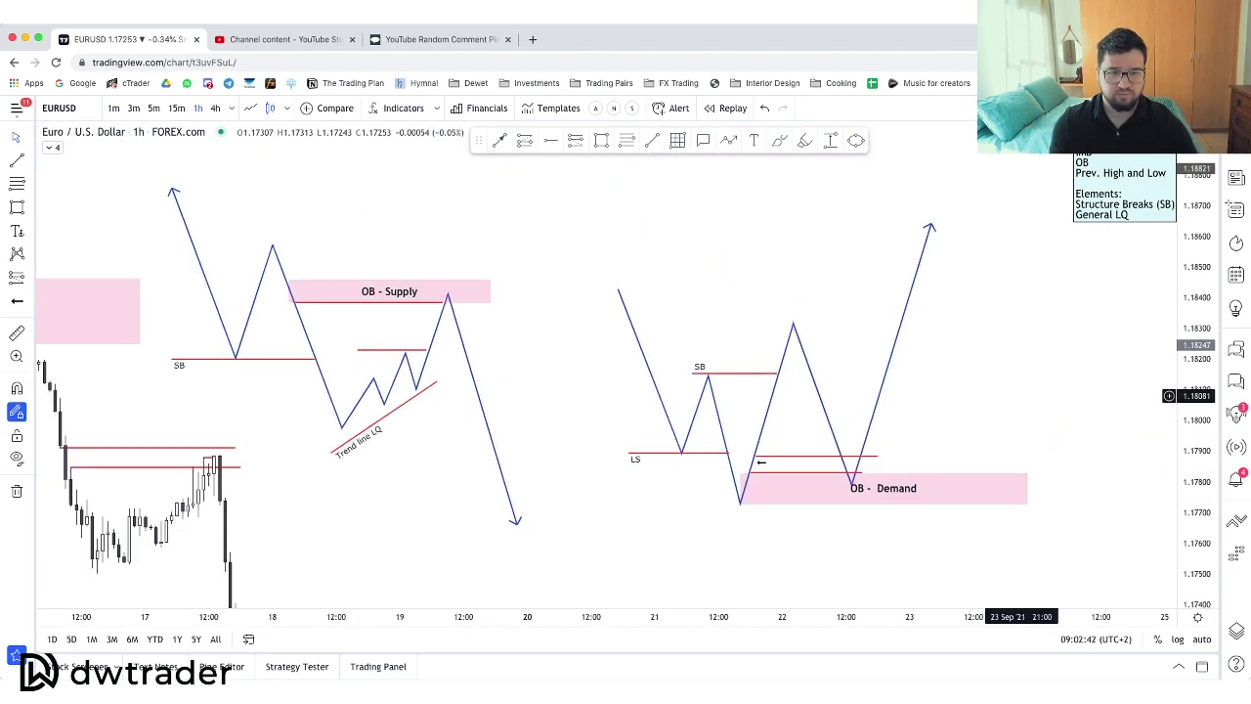
left_click_drag(991, 305, 584, 543)
scroll(1169, 525, "left", 15)
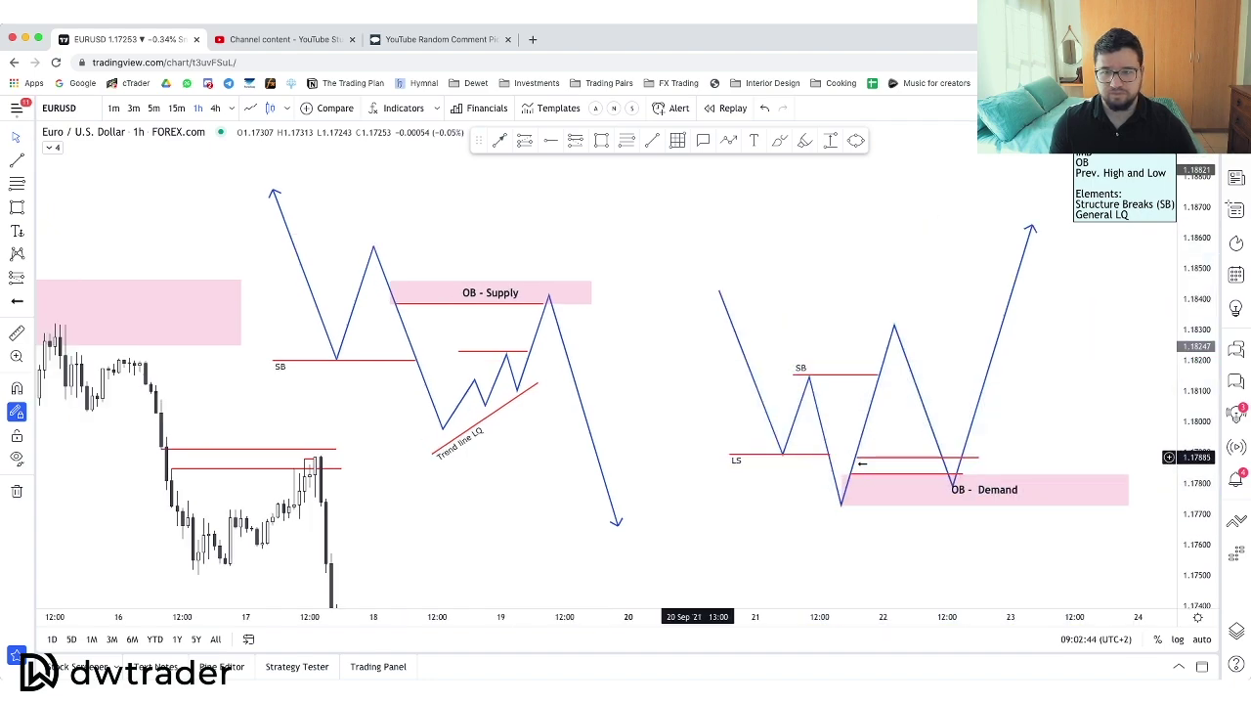
scroll(977, 560, "up", 5)
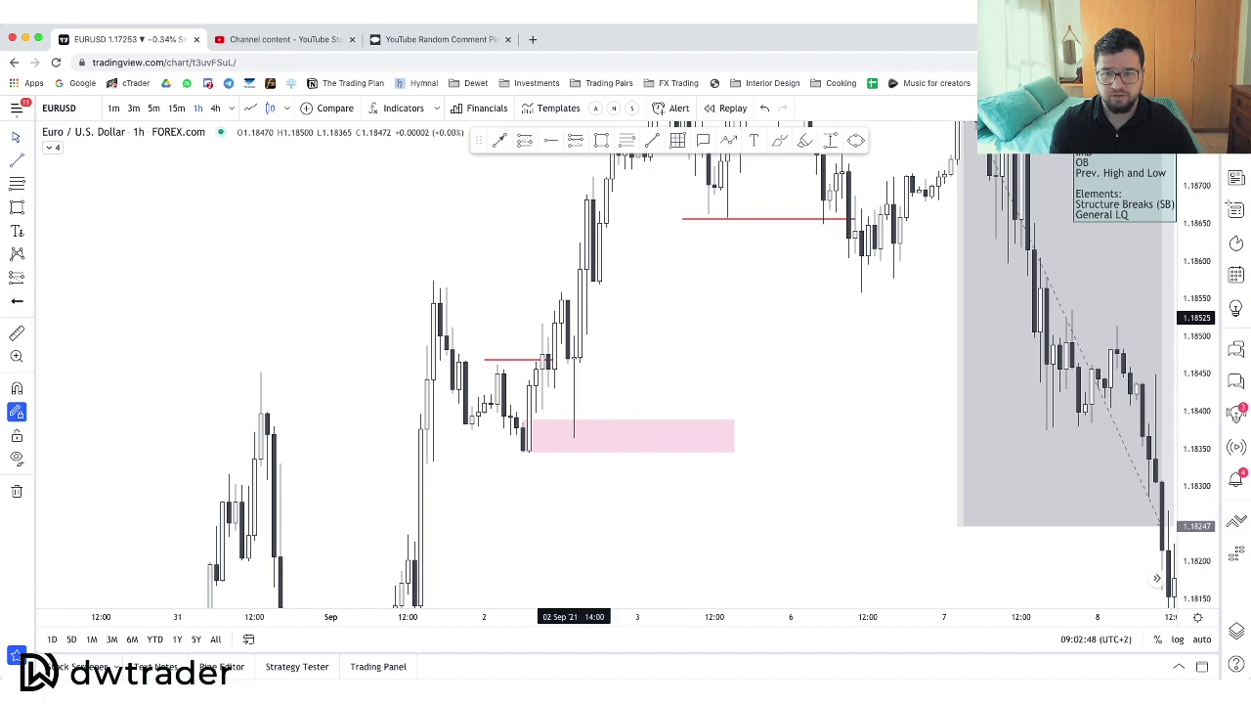
scroll(574, 317, "right", 5)
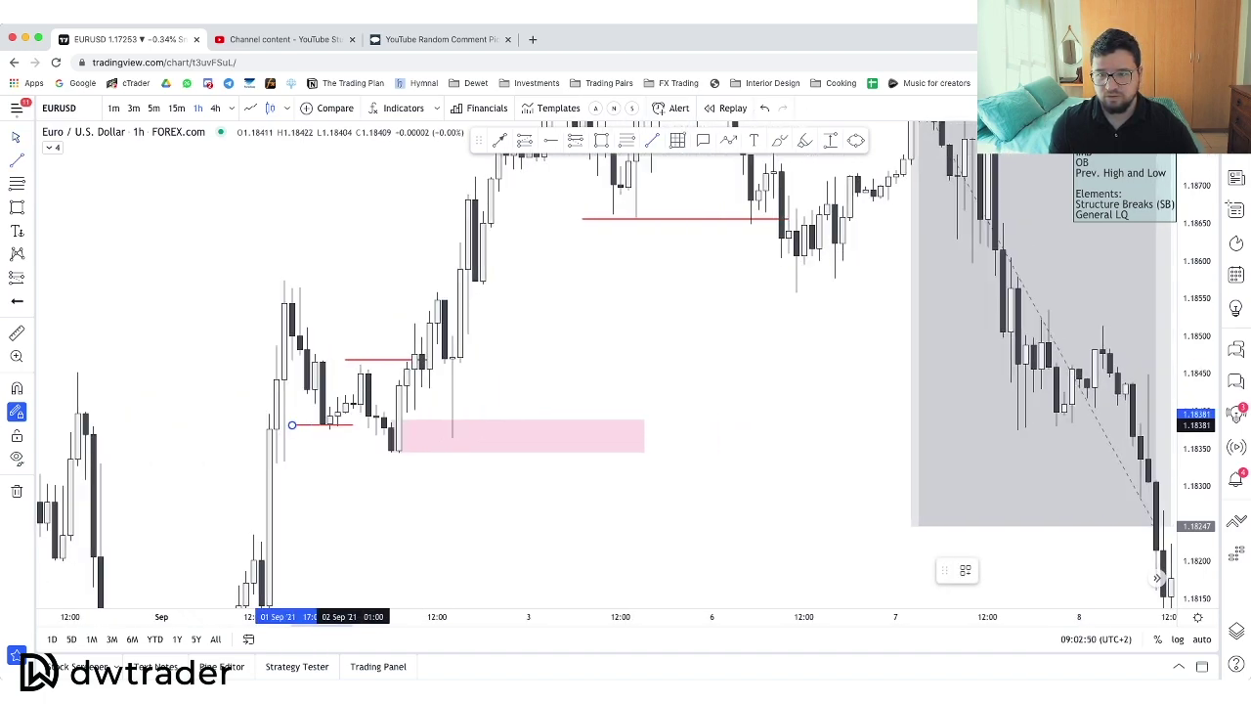
left_click(384, 425)
left_click(383, 445)
left_click_drag(345, 425, 347, 428)
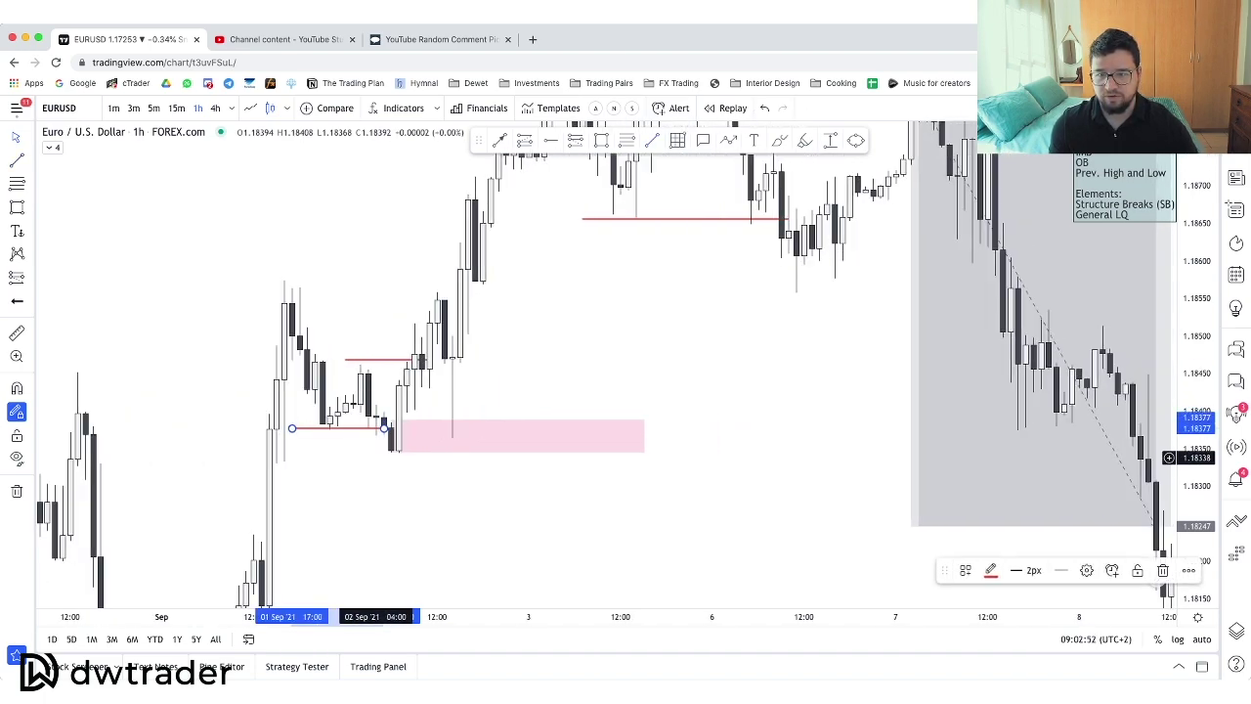
left_click_drag(383, 361, 382, 366)
scroll(383, 365, "up", 1)
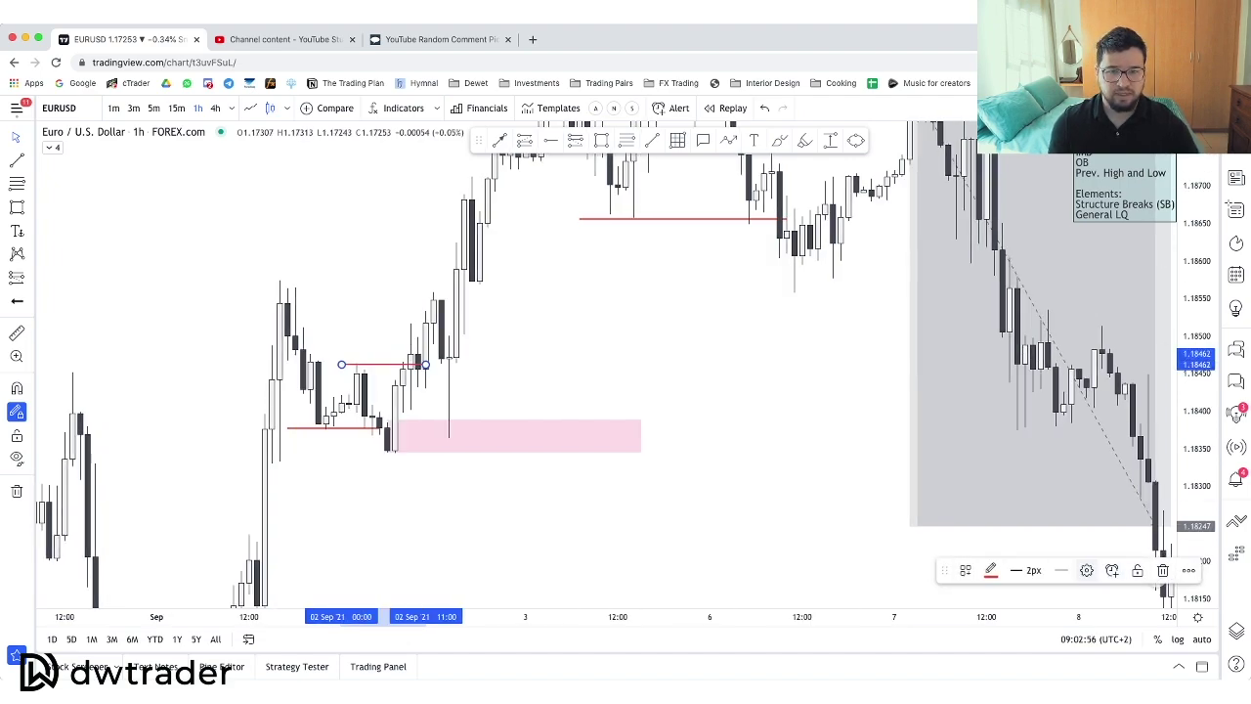
Label the line over the 2 Sep high SB and the line beneath the lows LS, with the LS text aligned to the bottom.
left_click(1087, 570)
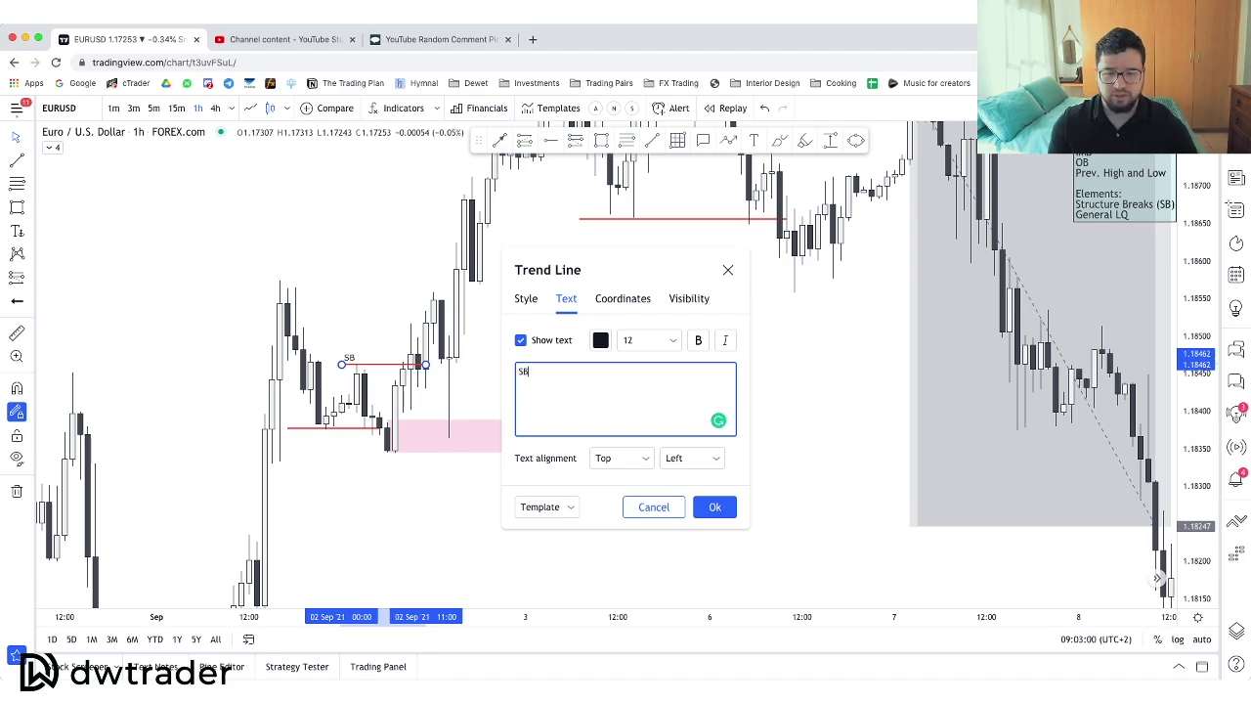
left_click(714, 506)
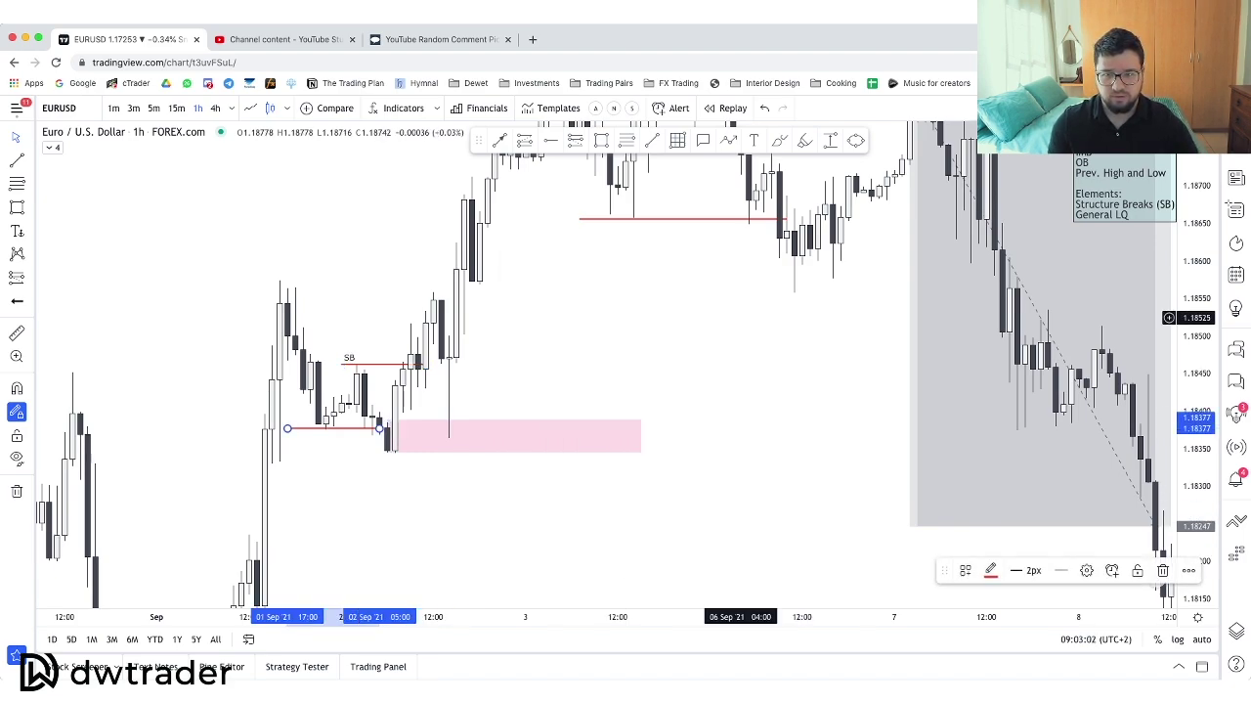
left_click(504, 436)
left_click(381, 428)
double_click(382, 427)
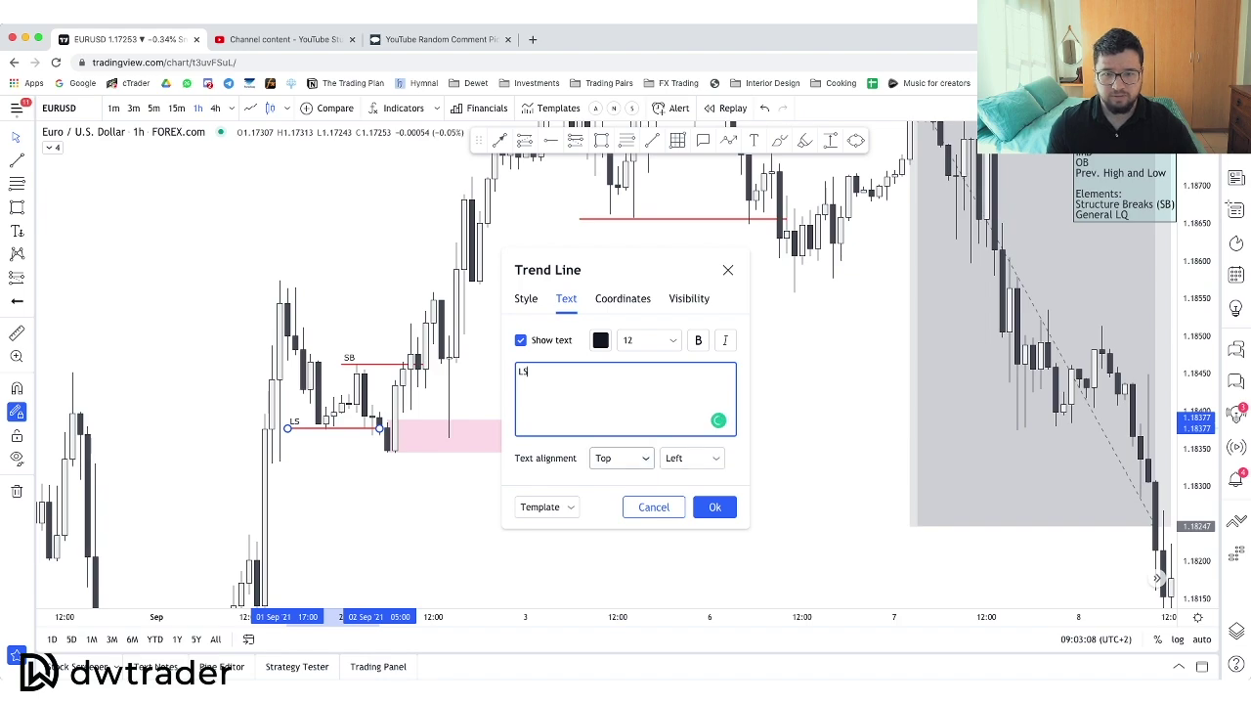
left_click(621, 457)
left_click(611, 524)
left_click(715, 507)
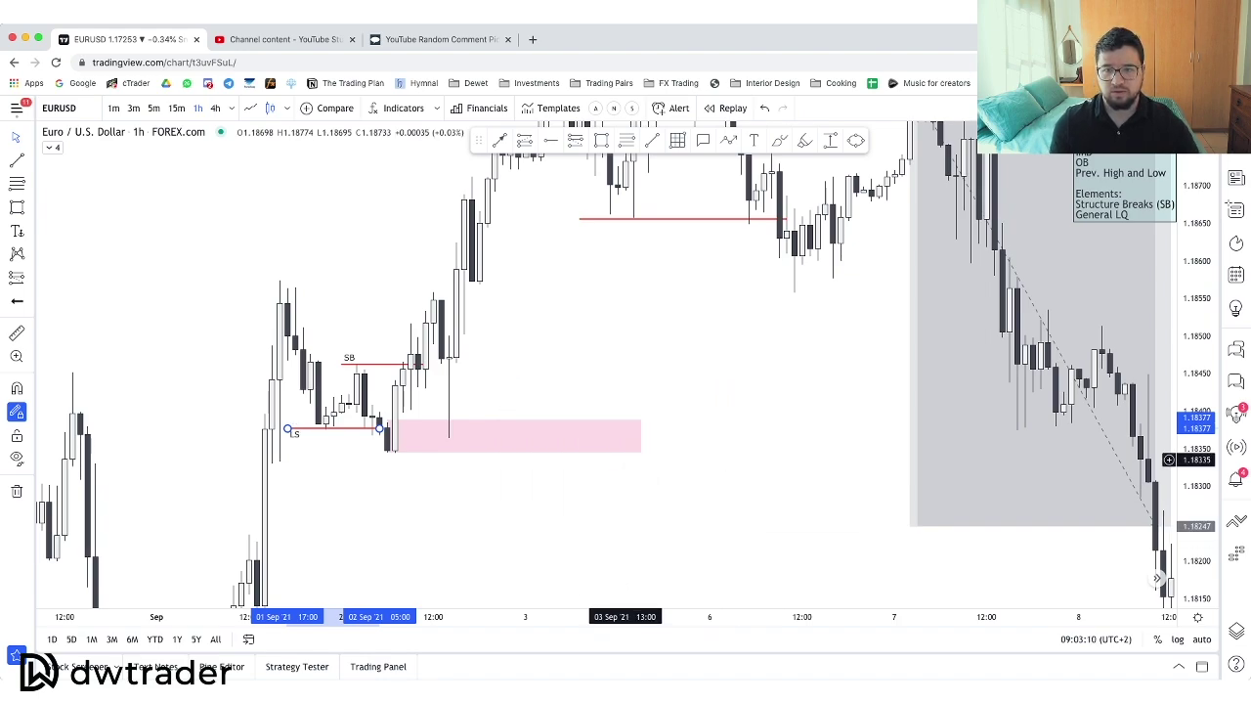
Place a long position at the 2 Sep demand zone with entry at 1.18374, stop at 1.18335 and target at 1.18814.
scroll(506, 228, "left", 2)
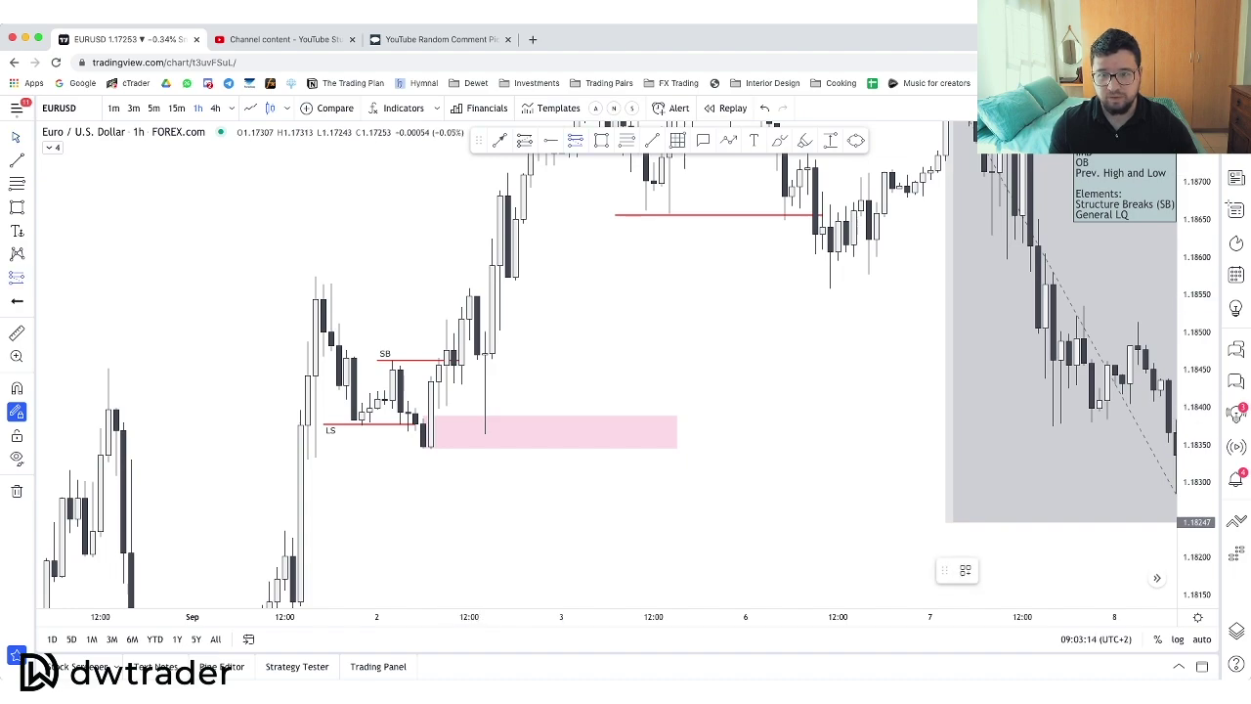
left_click(477, 428)
left_click_drag(436, 469, 538, 399)
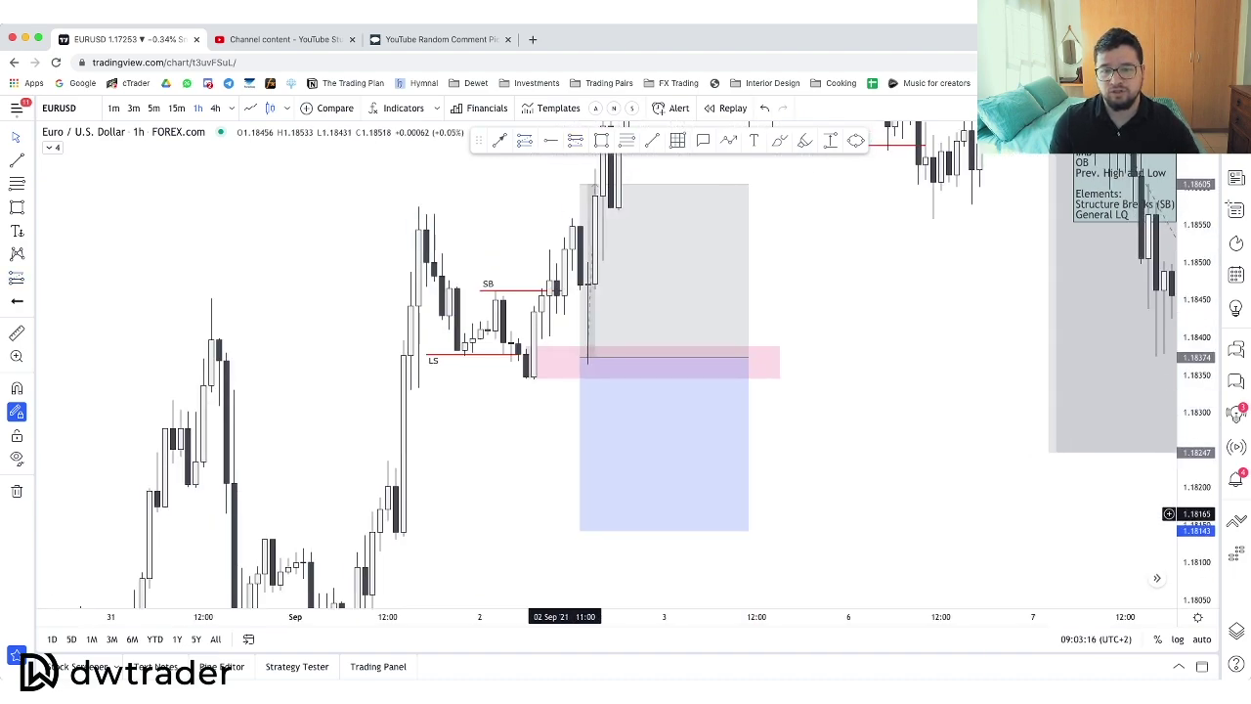
left_click_drag(579, 530, 592, 192)
scroll(743, 334, "up", 5)
left_click(590, 355)
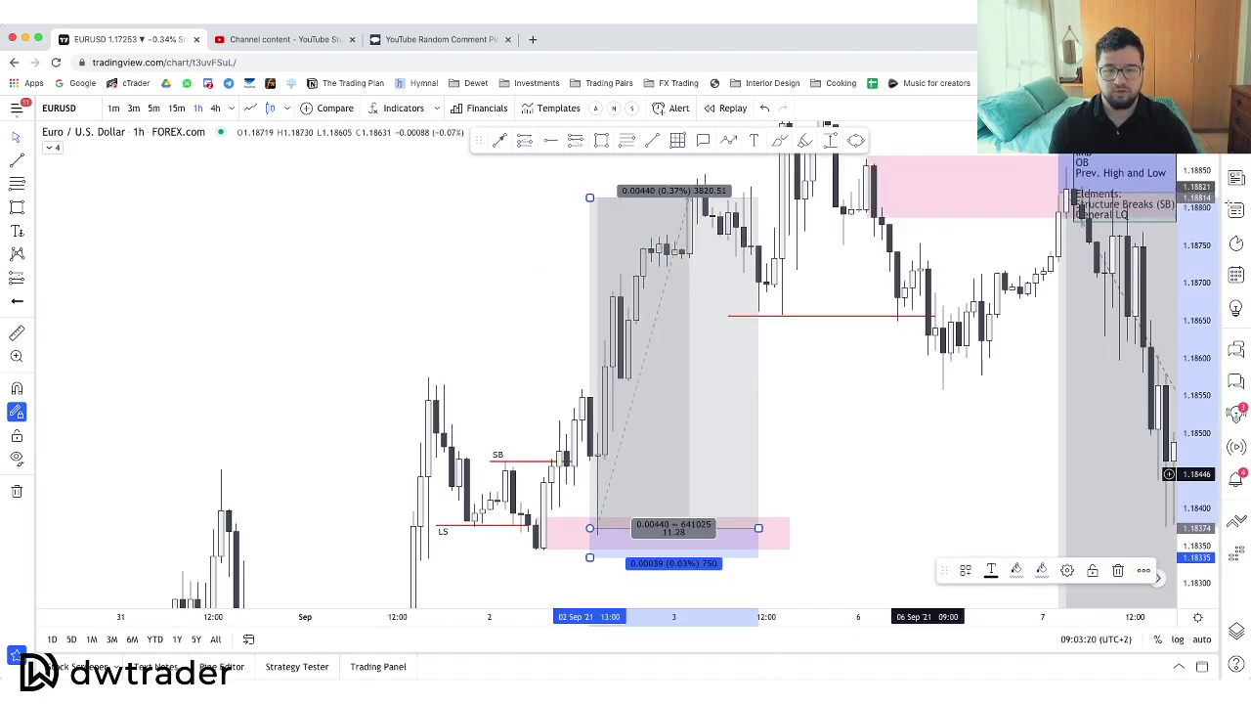
scroll(759, 458, "down", 5)
scroll(760, 458, "down", 5)
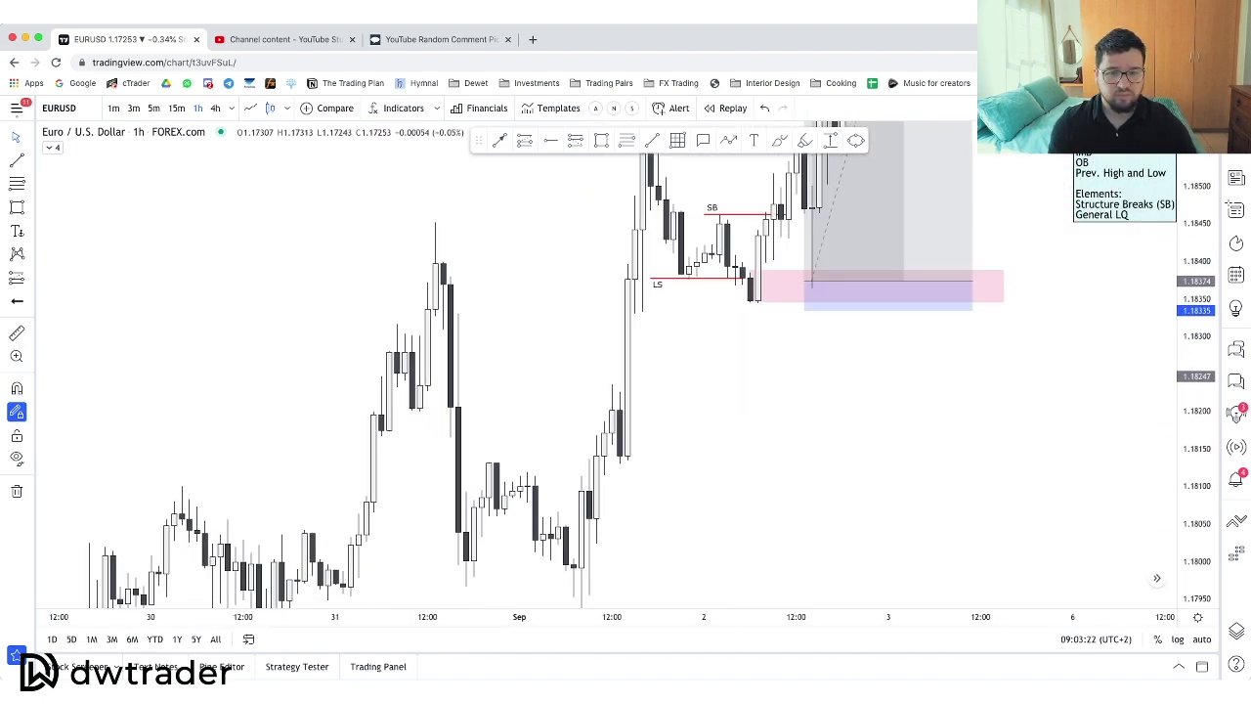
Draw a demand rectangle from the 25 Aug low across to 31 Aug, about 1.1742 to 1.1726.
scroll(824, 462, "down", 5)
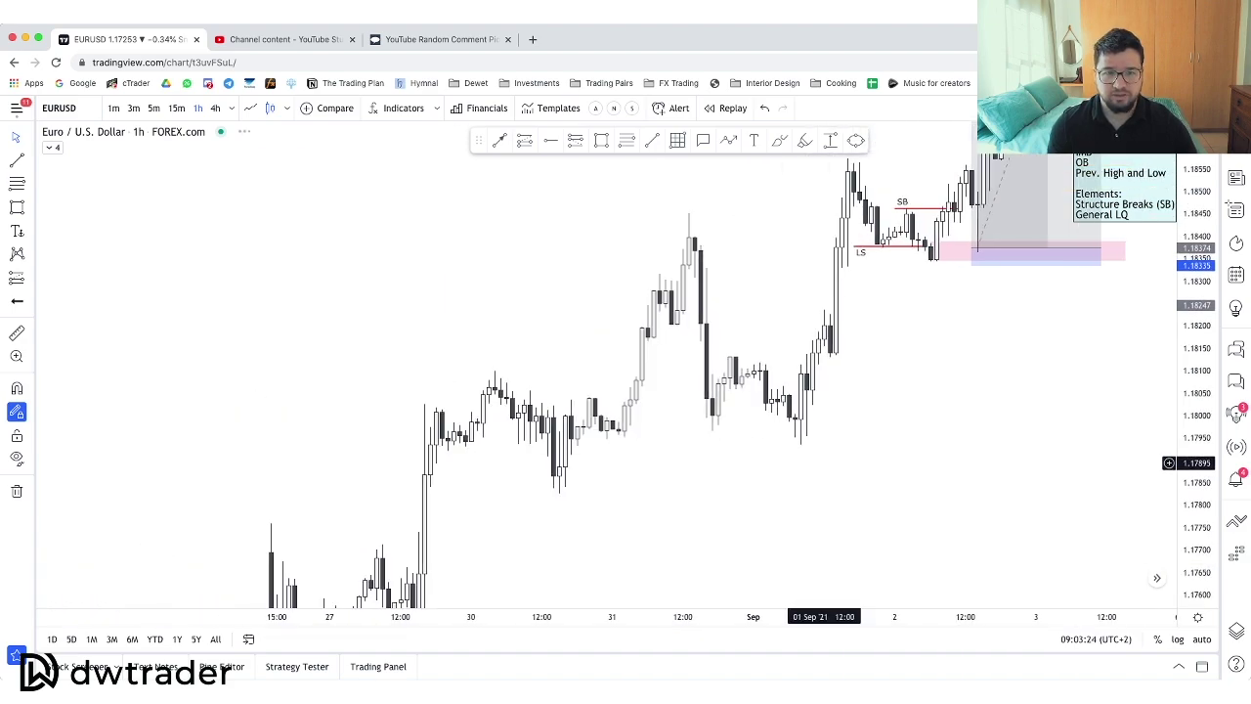
scroll(757, 421, "left", 5)
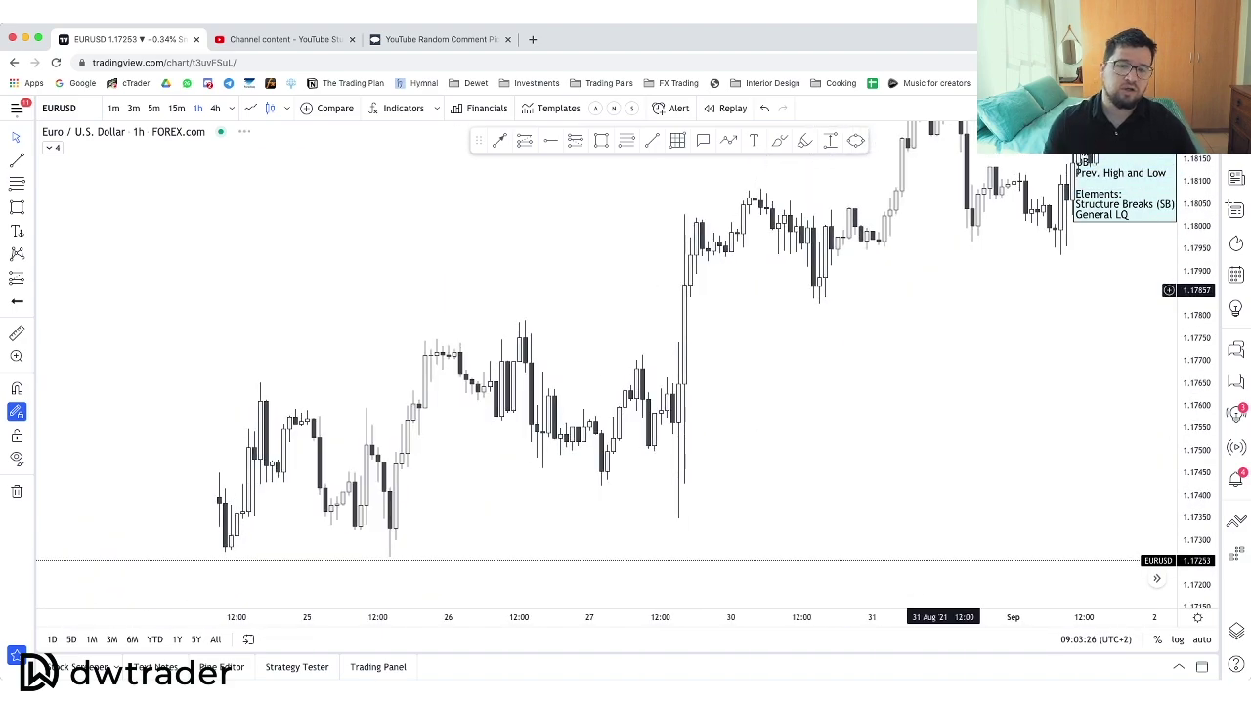
left_click_drag(807, 380, 805, 380)
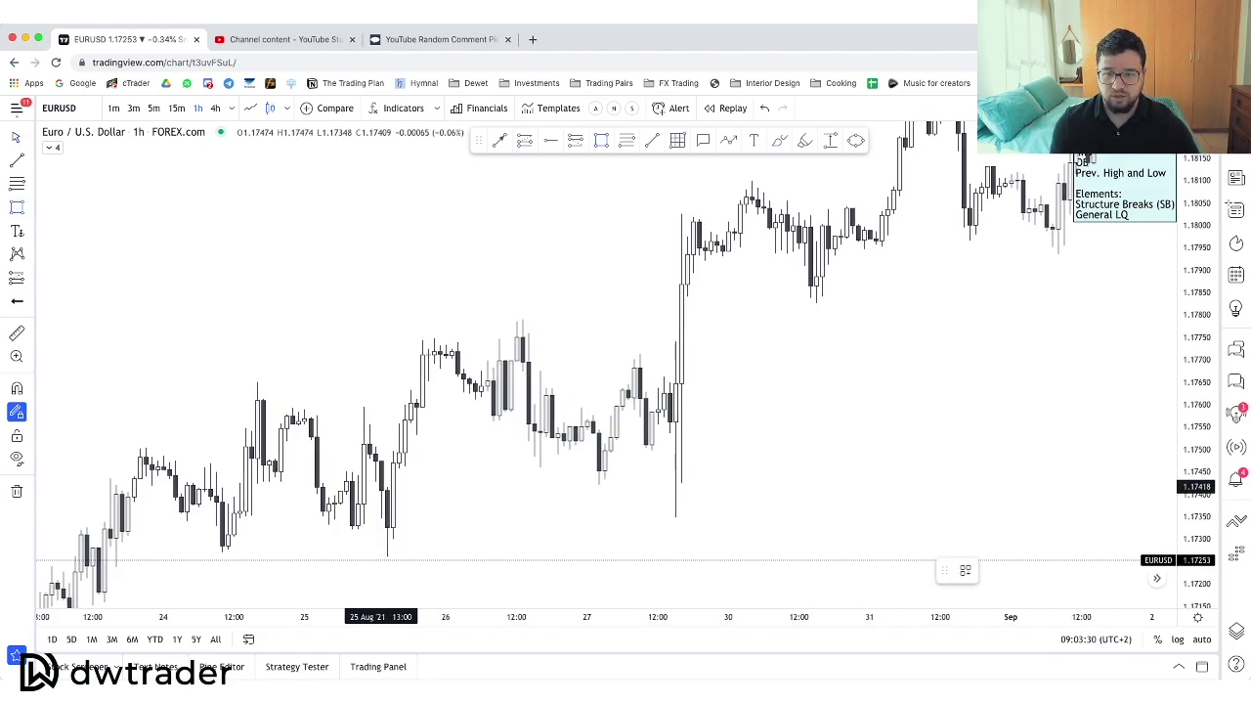
mouse_move(388, 486)
left_mouse_down()
mouse_move(773, 531)
mouse_move(877, 557)
left_mouse_up()
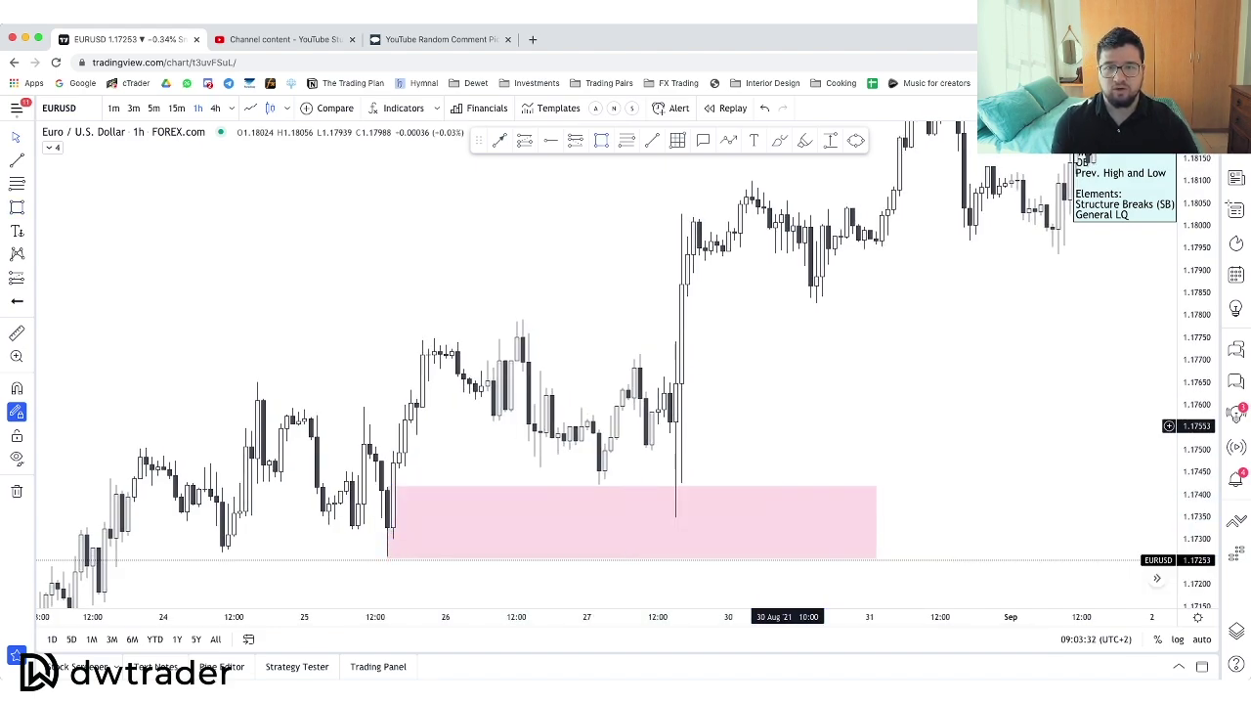
Draw a horizontal structure line above the 24 Aug high at about 1.1766, extending to the 25 Aug rally.
left_click_drag(805, 368, 845, 354)
left_click_drag(272, 366, 431, 366)
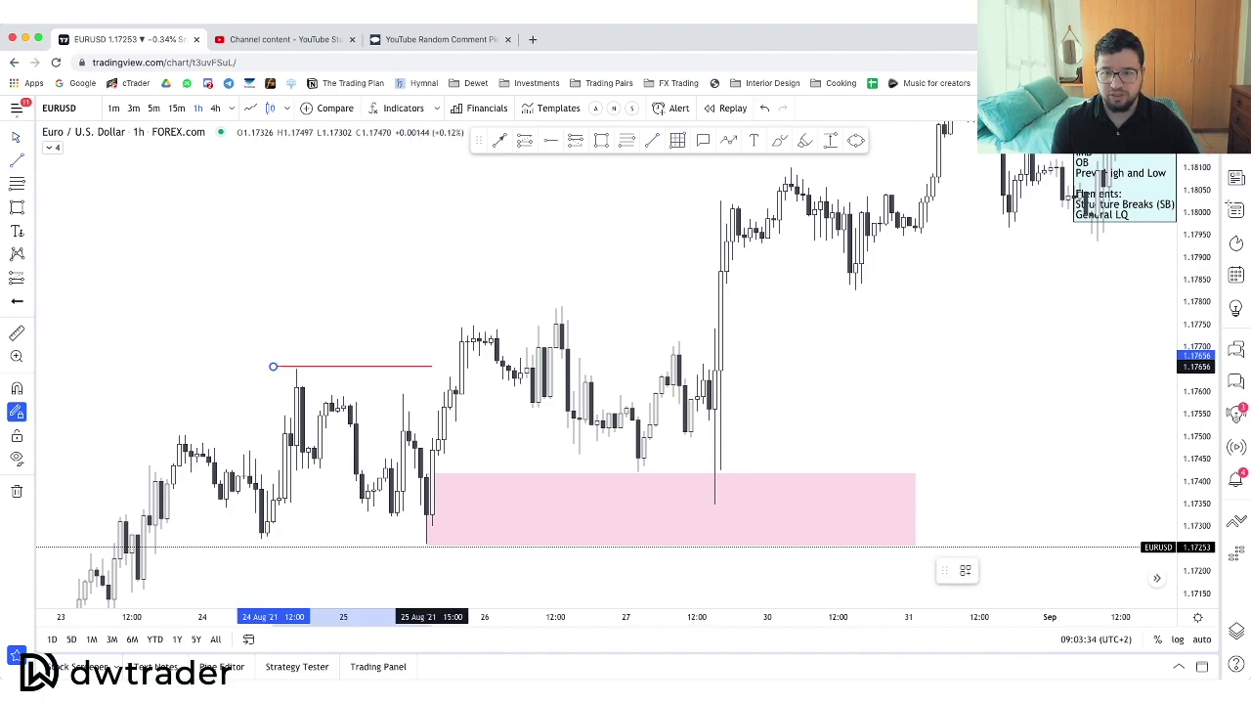
left_click(474, 293)
left_click_drag(556, 312, 509, 301)
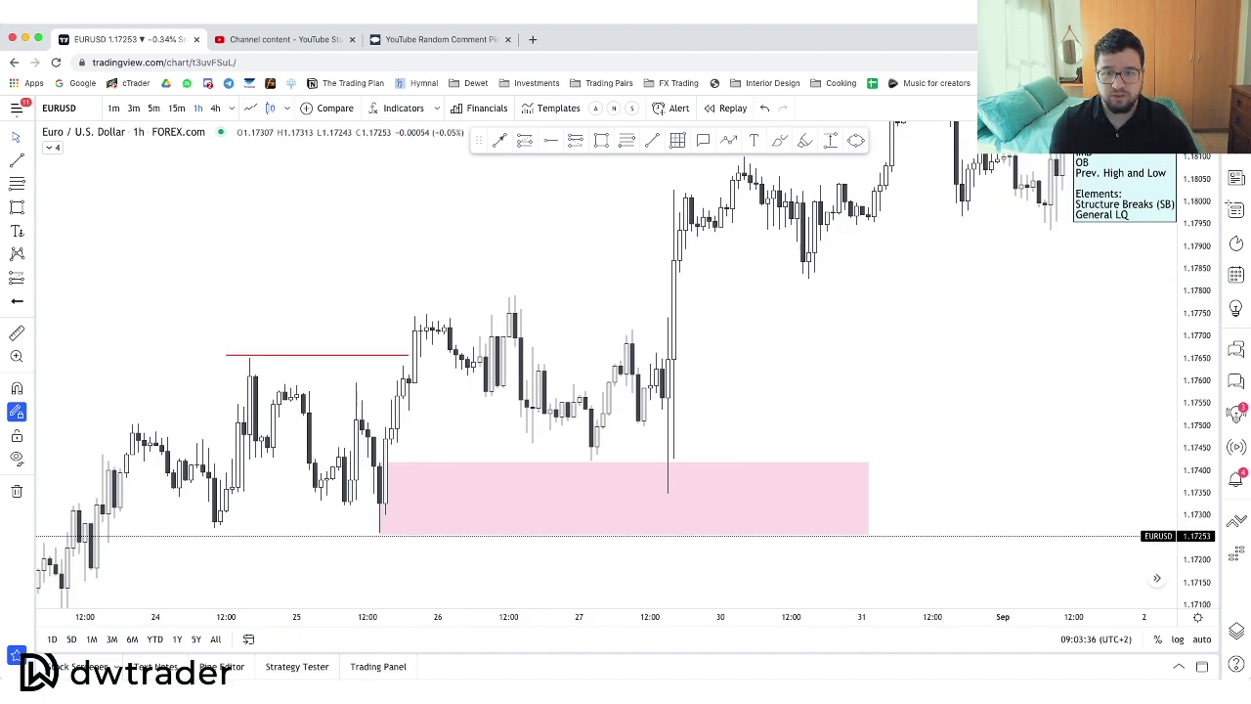
Draw descending lines below the 26–27 Aug lows, about 1.1750 to 1.1741, and above the highs, about 1.1782 to 1.1771.
left_click_drag(502, 424, 603, 465)
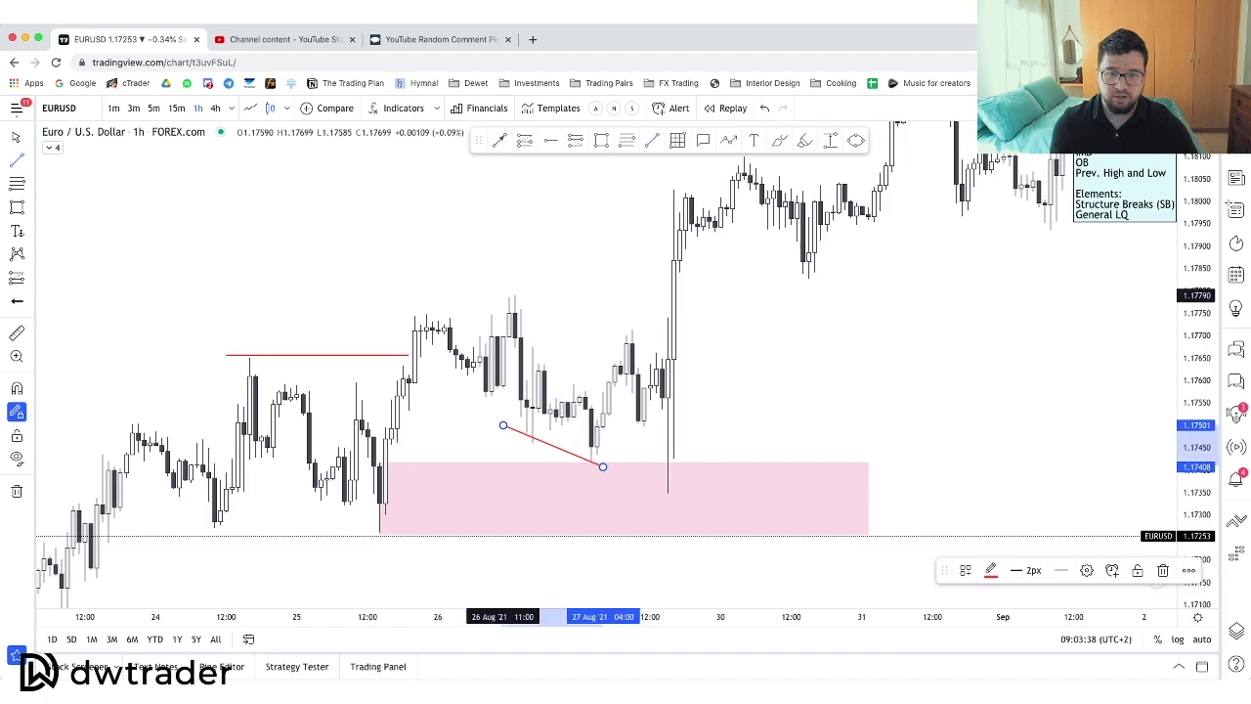
left_click_drag(498, 280, 614, 330)
left_click(644, 333)
left_click(750, 347)
left_click_drag(732, 367, 720, 333)
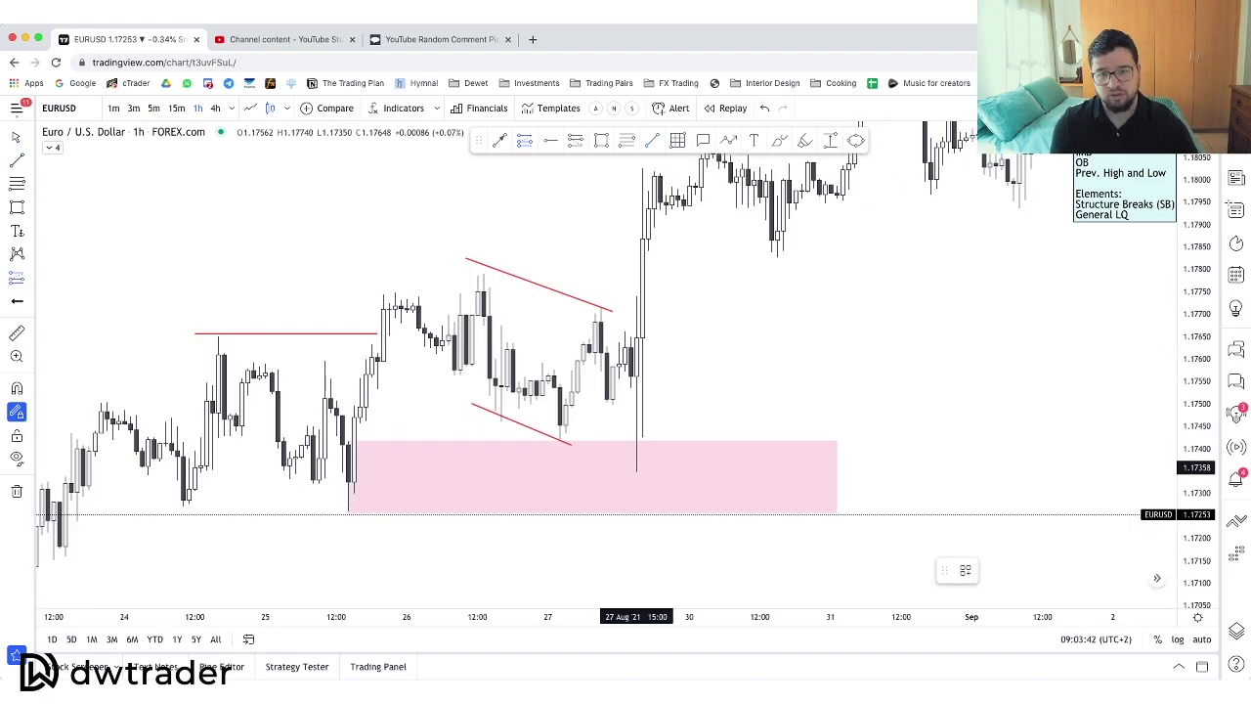
Place a long position in the 27 Aug demand zone with entry at 1.17358, stop at 1.17243 and target at 1.18289.
left_click(636, 468)
left_click_drag(858, 379, 929, 271)
left_click_drag(708, 496, 708, 410)
left_click_drag(977, 283, 926, 478)
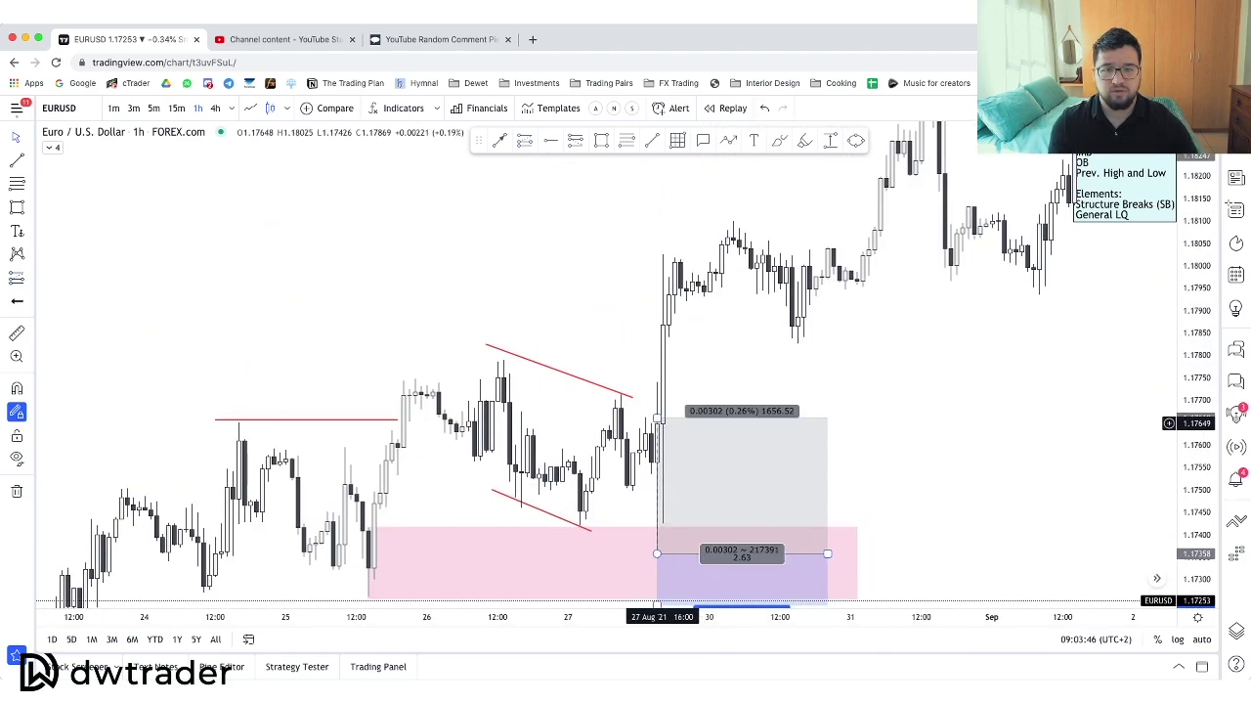
left_click_drag(663, 423, 657, 158)
left_click_drag(427, 277, 549, 195)
left_click_drag(419, 251, 484, 188)
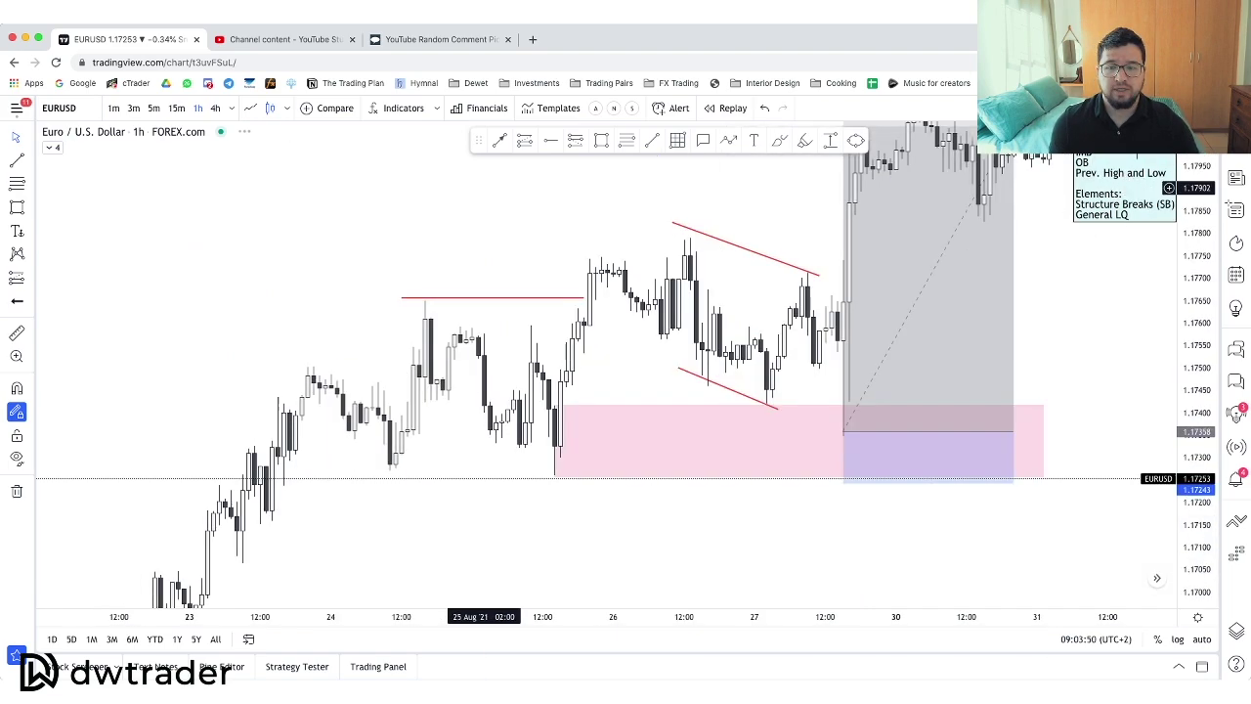
Draw a demand rectangle at the base of the 1 Sep rally, from 1.18228 to 1.18132, extending to 2 Sep.
left_click_drag(516, 500, 521, 495)
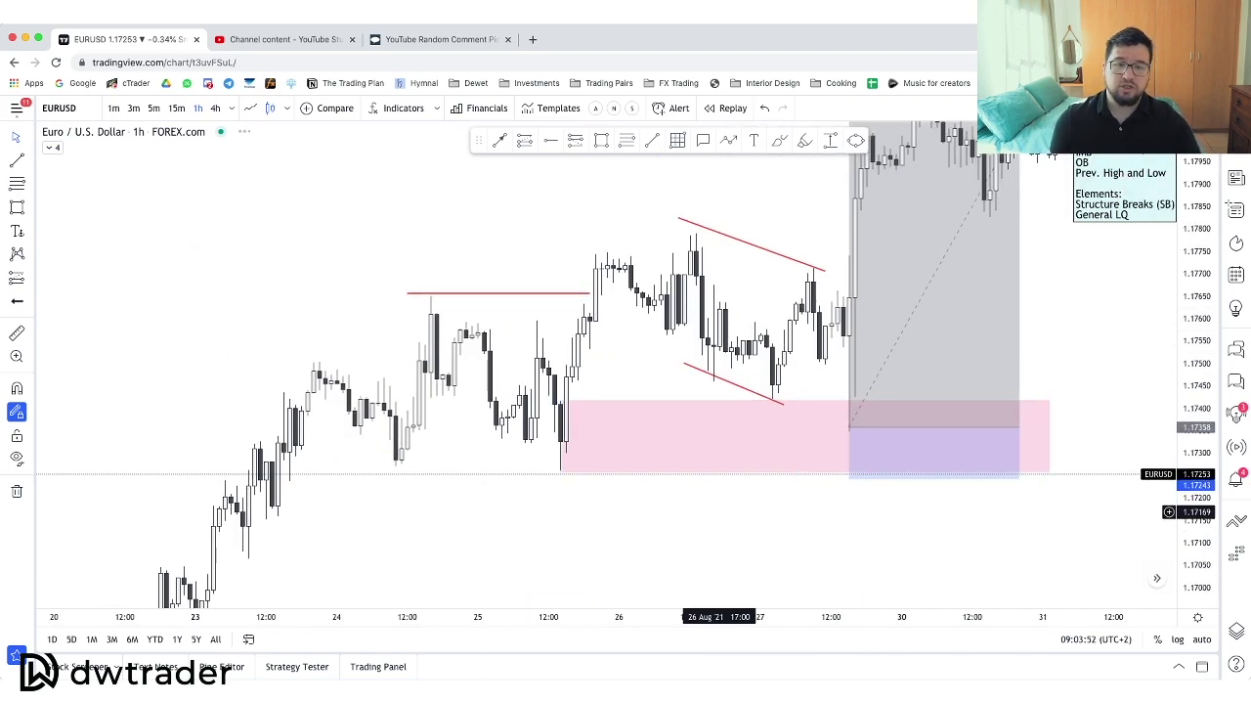
scroll(719, 511, "right", 10)
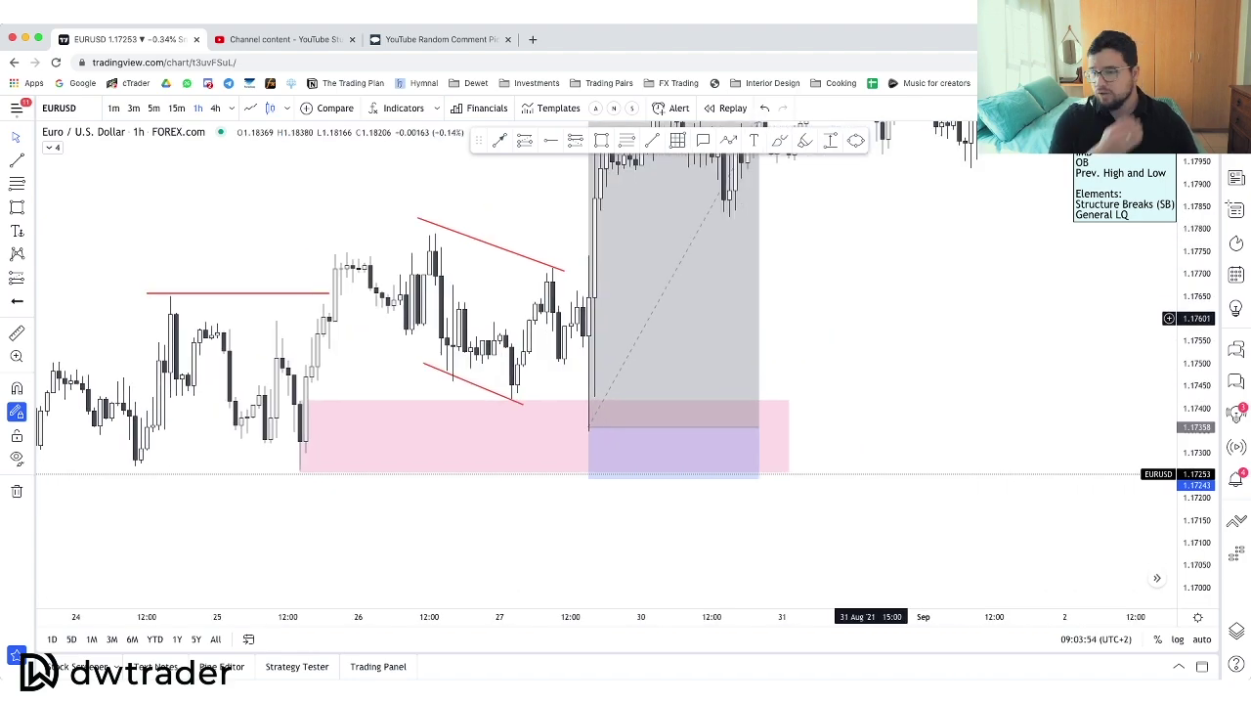
left_click_drag(847, 349, 841, 357)
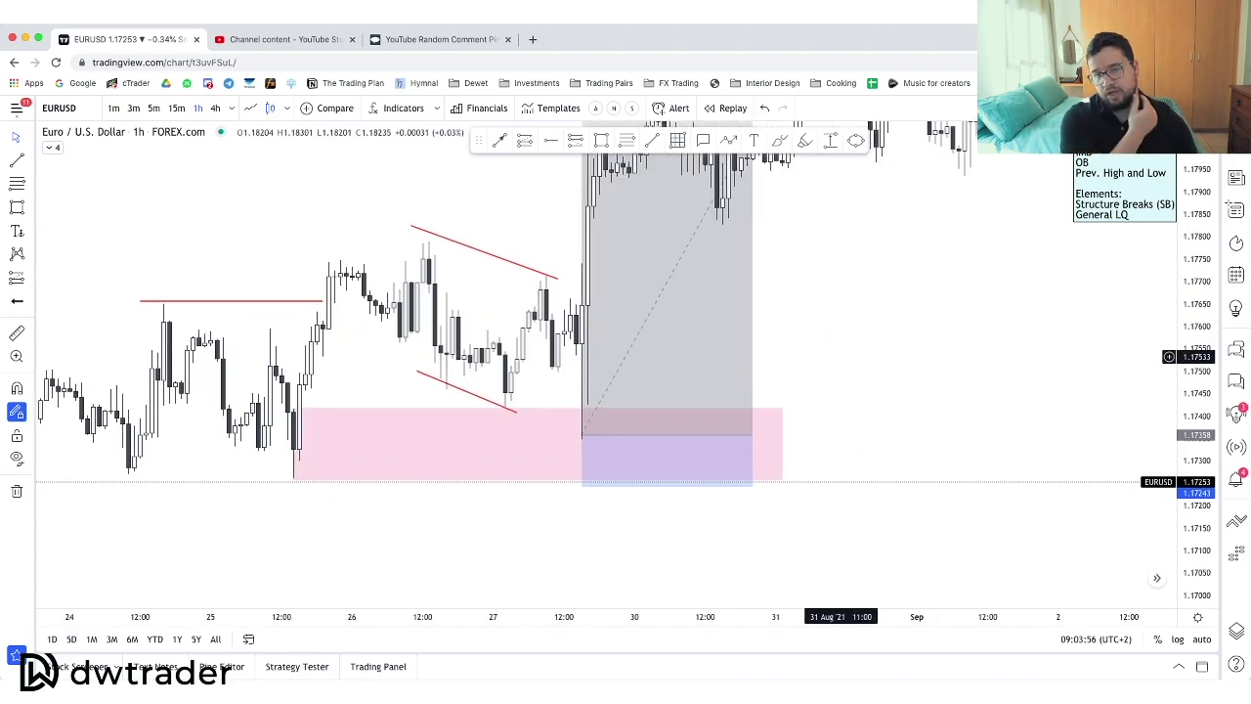
scroll(840, 355, "right", 8)
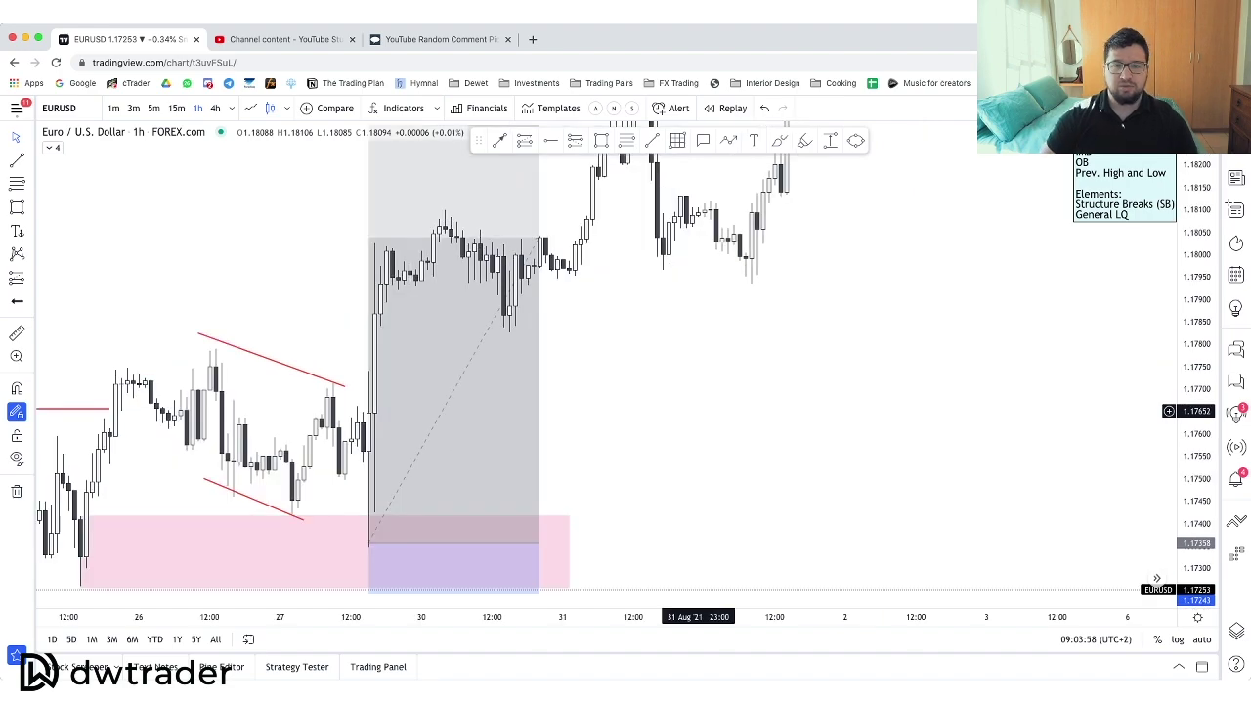
scroll(698, 410, "right", 4)
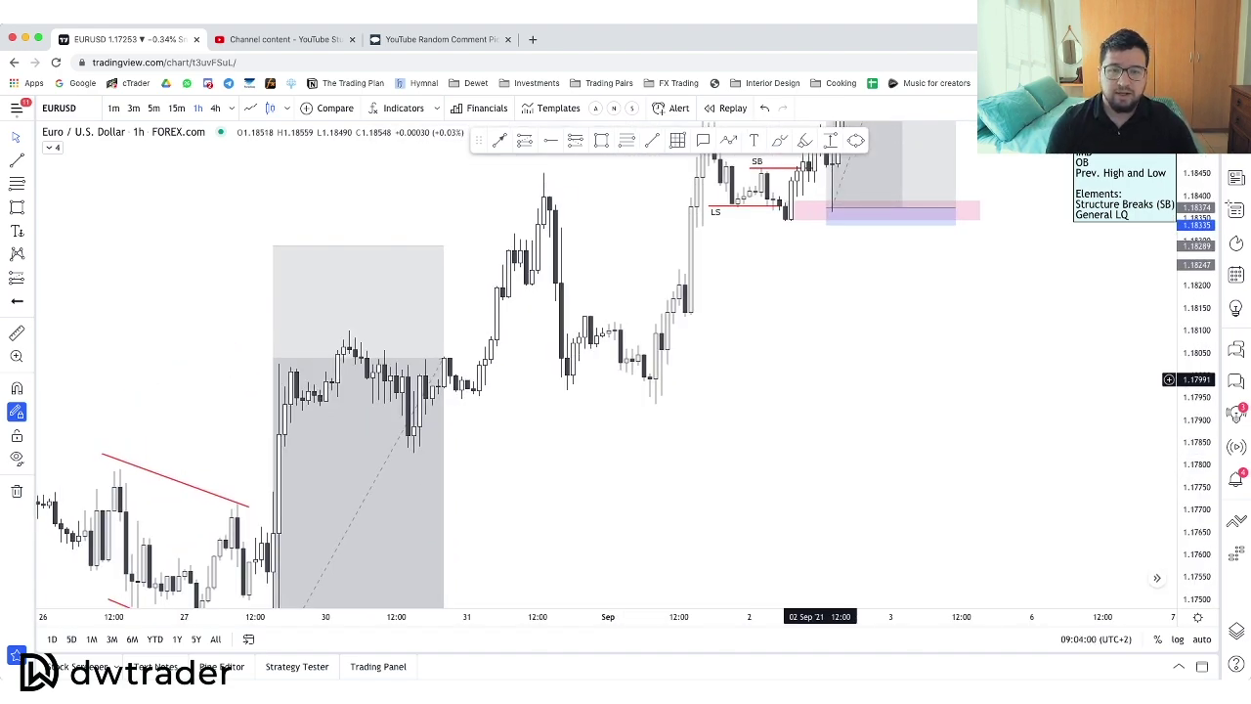
scroll(655, 450, "right", 3)
scroll(586, 479, "right", 3)
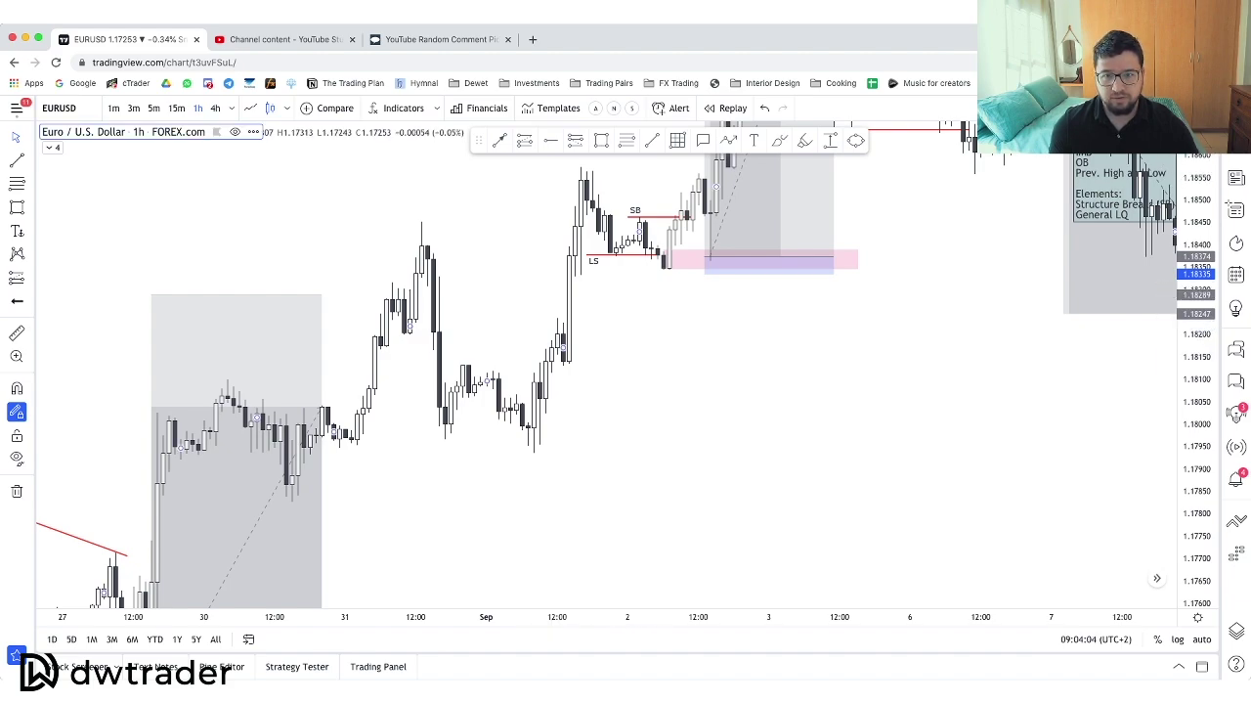
left_click(564, 323)
left_click(705, 364)
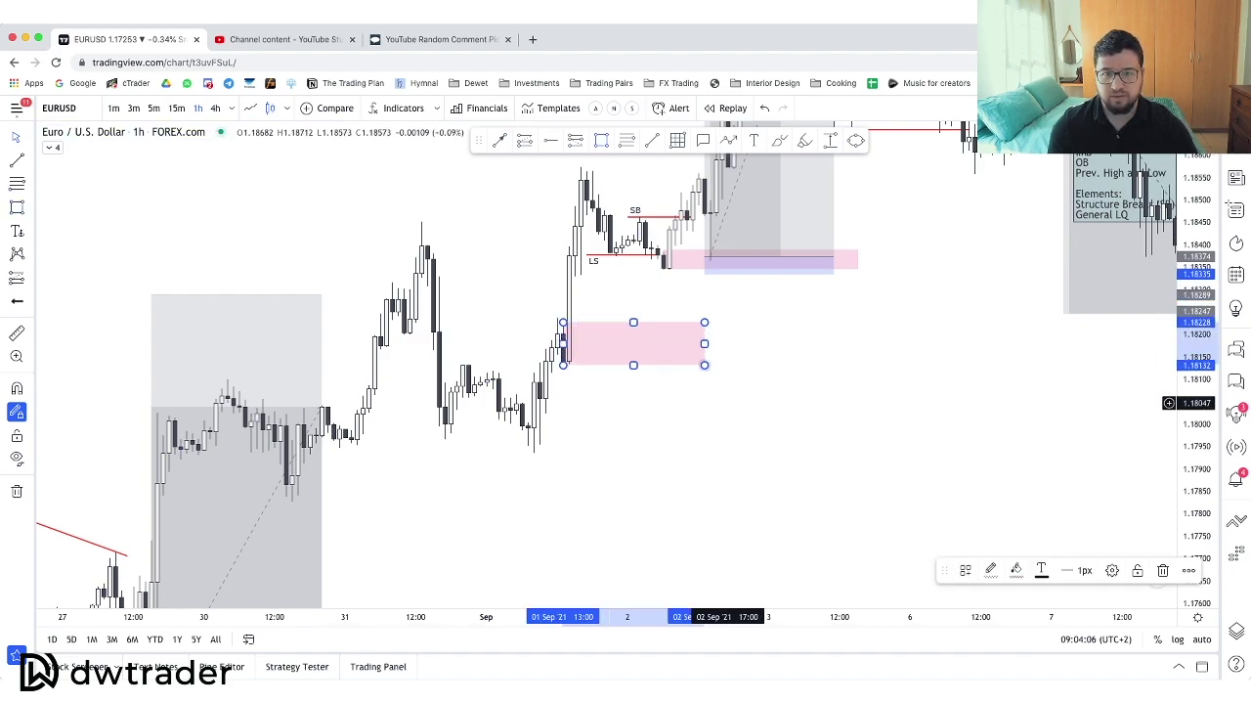
key("Escape")
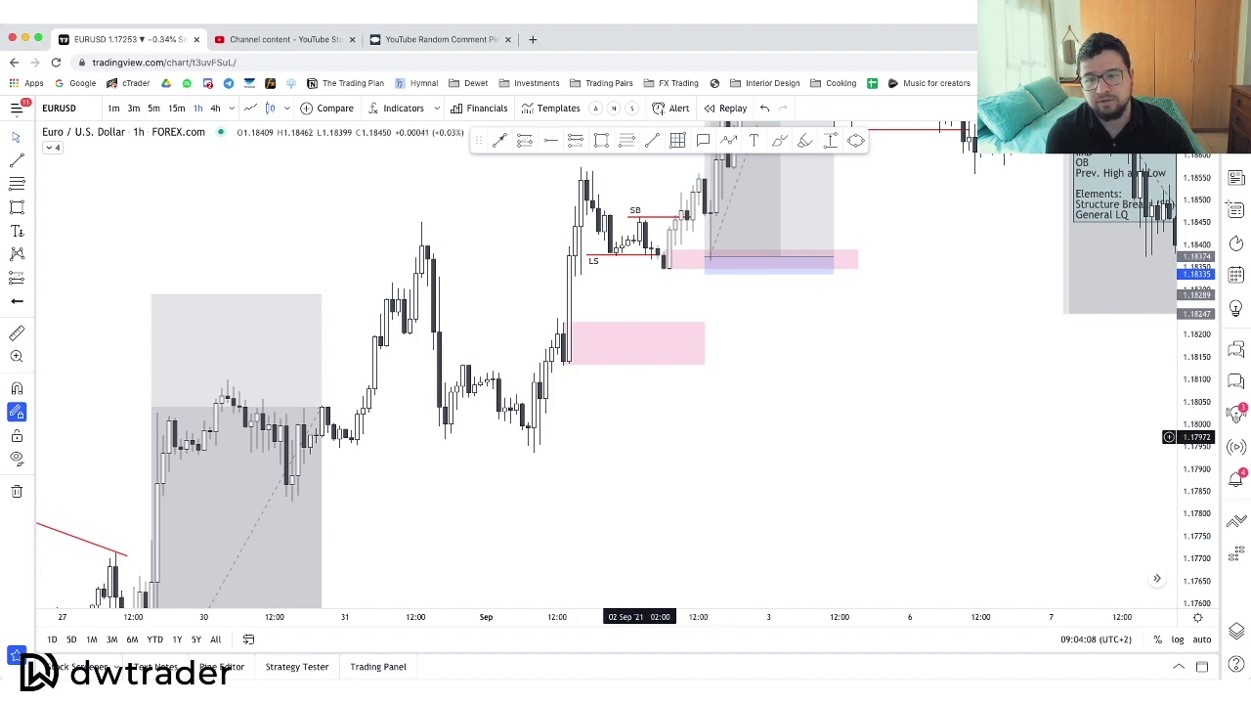
Examine the price history from the 2 Sep setup back to early August for further order block setups.
left_click_drag(616, 503, 821, 382)
scroll(821, 381, "right", 3)
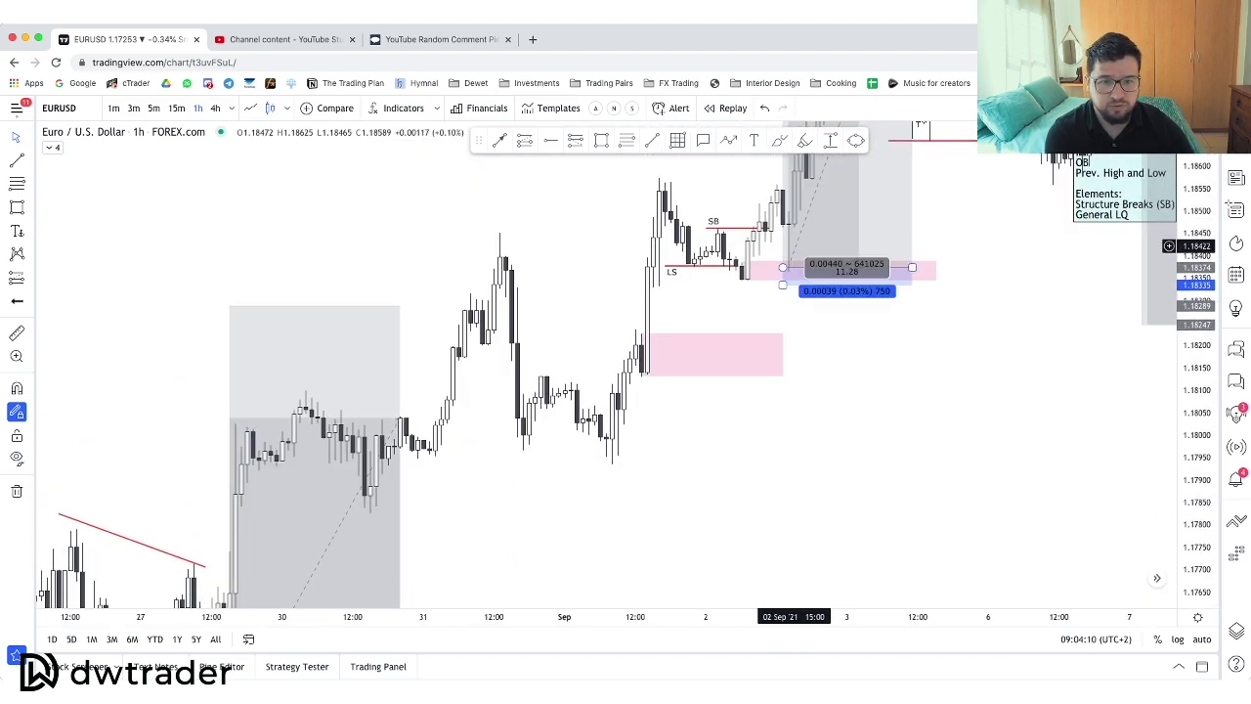
scroll(780, 251, "left", 12)
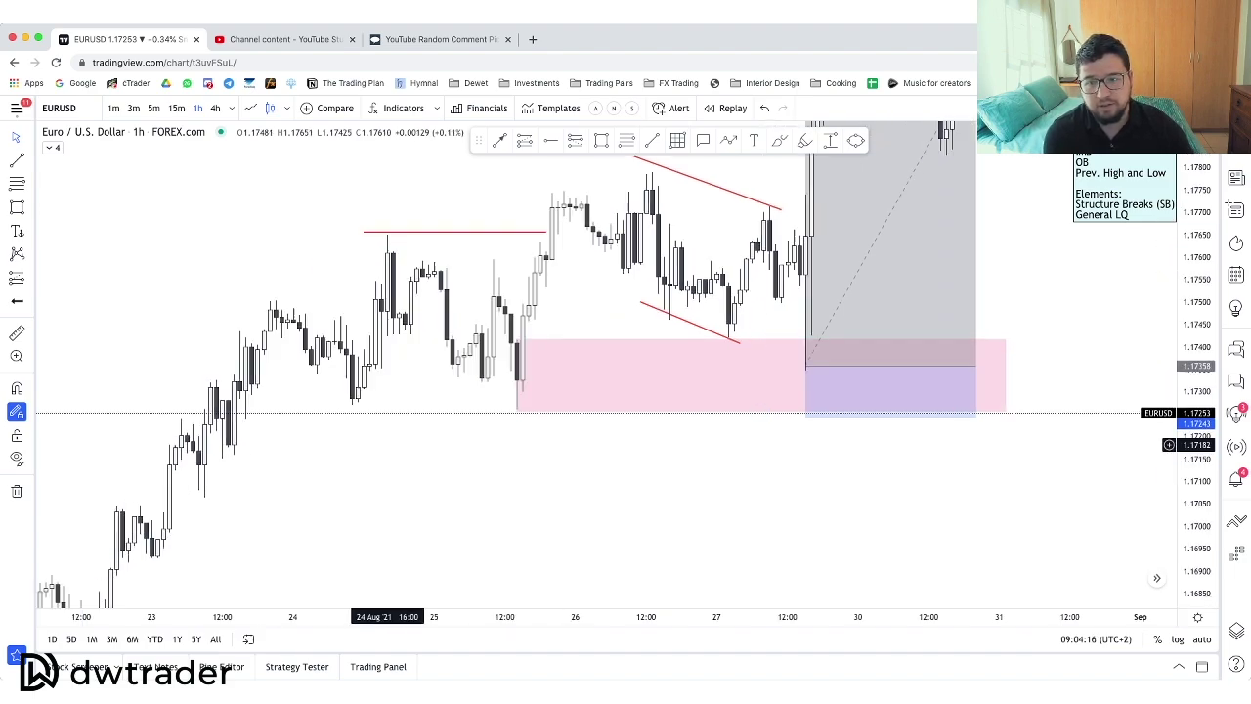
scroll(1169, 269, "left", 8)
scroll(1169, 212, "left", 12)
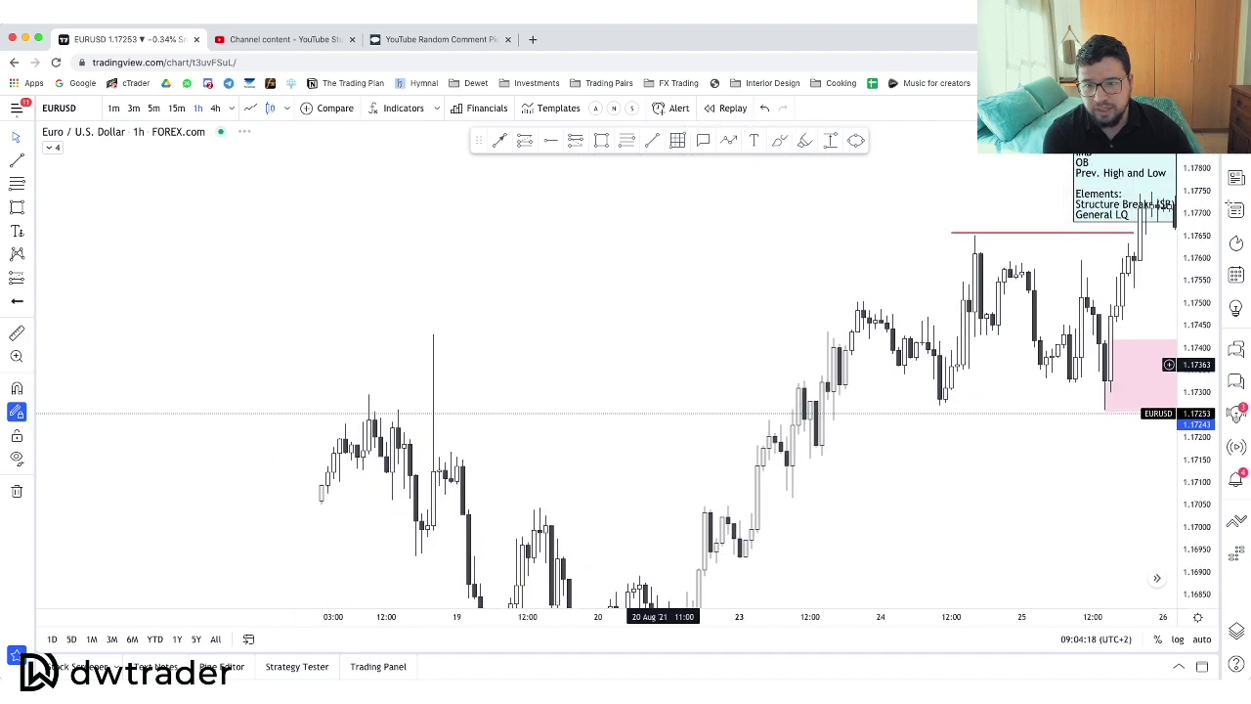
scroll(1169, 527, "left", 3)
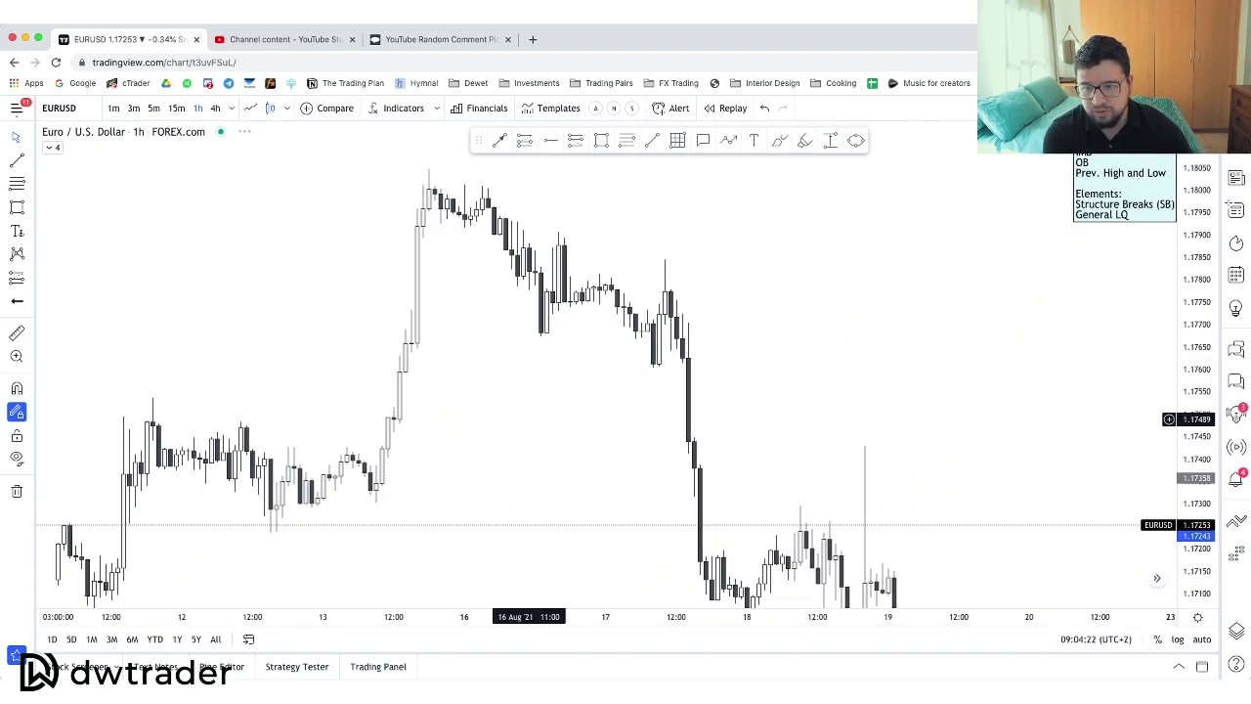
scroll(1169, 385, "left", 3)
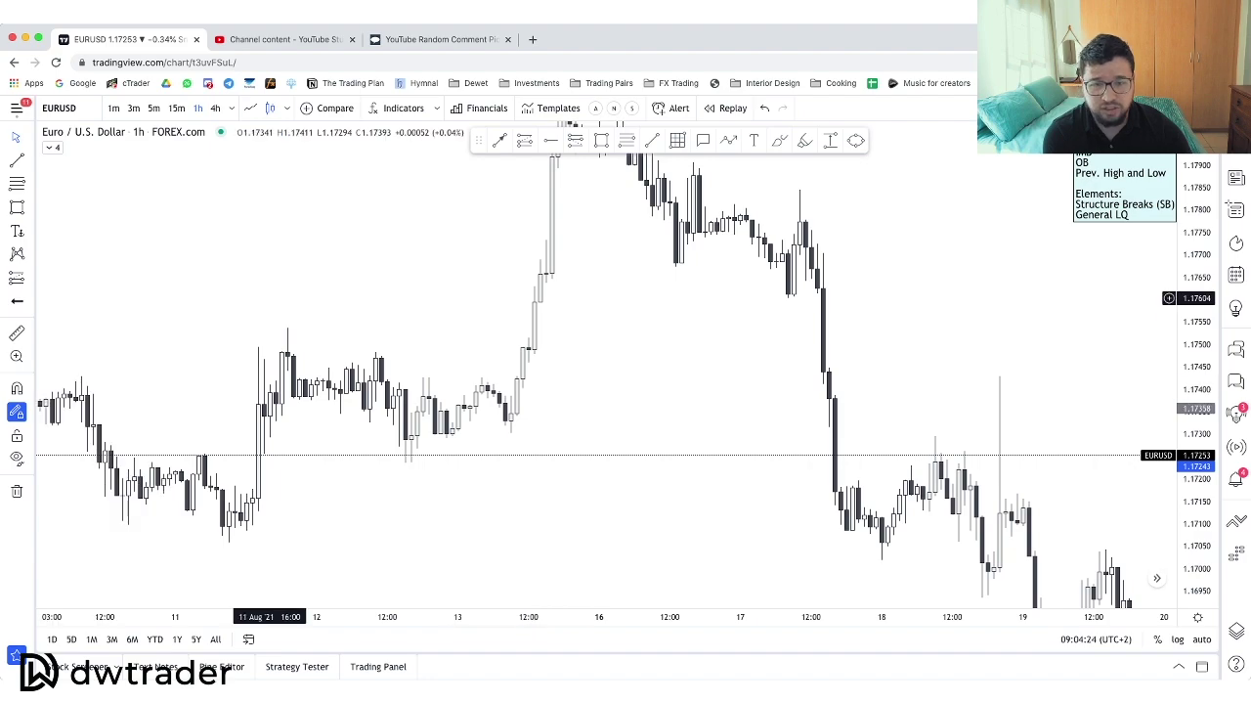
scroll(1169, 315, "left", 10)
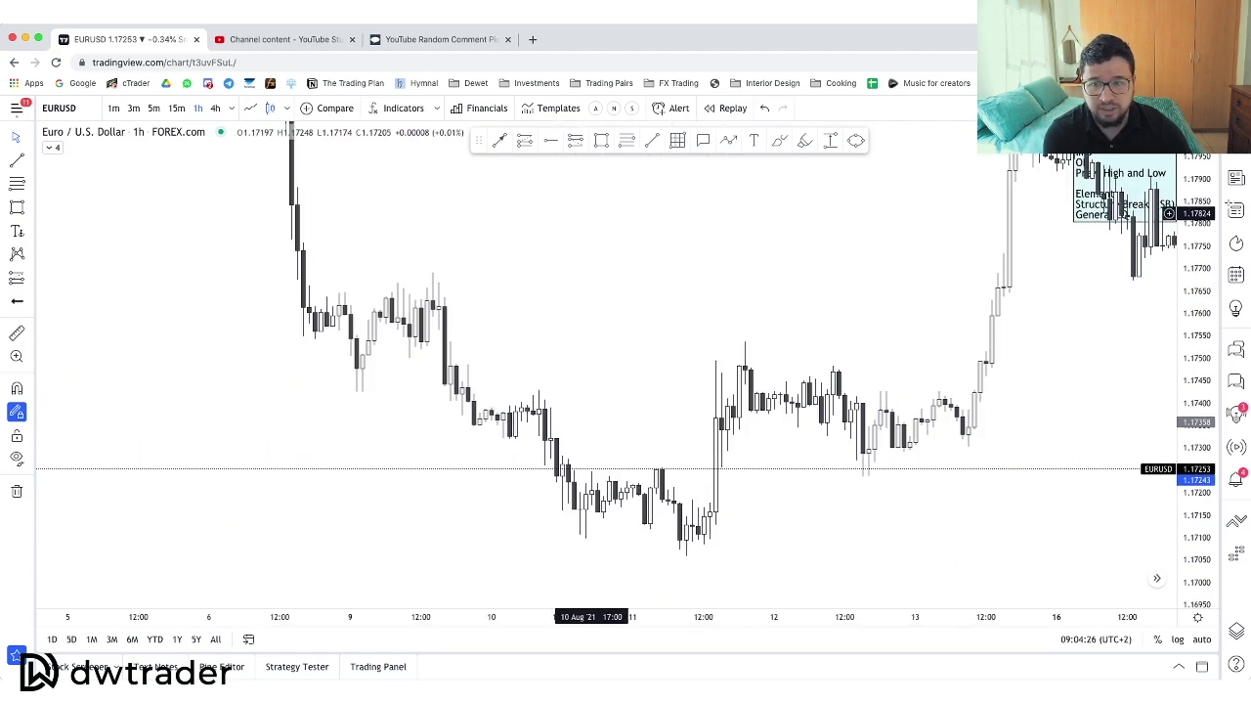
scroll(1169, 315, "left", 2)
scroll(702, 368, "down", 1)
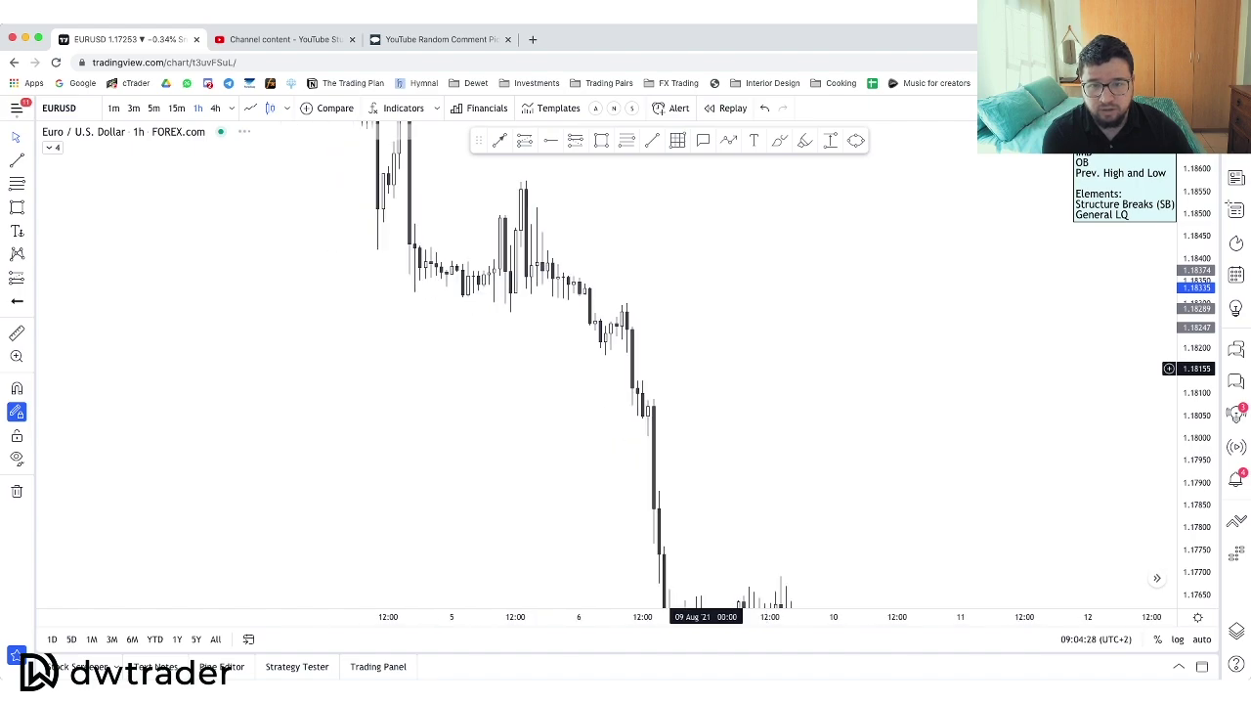
Draw a supply rectangle at the 6 Aug high before the sell-off, from 1.18306 to 1.18188, extending to 10 Aug.
left_click_drag(706, 368, 633, 364)
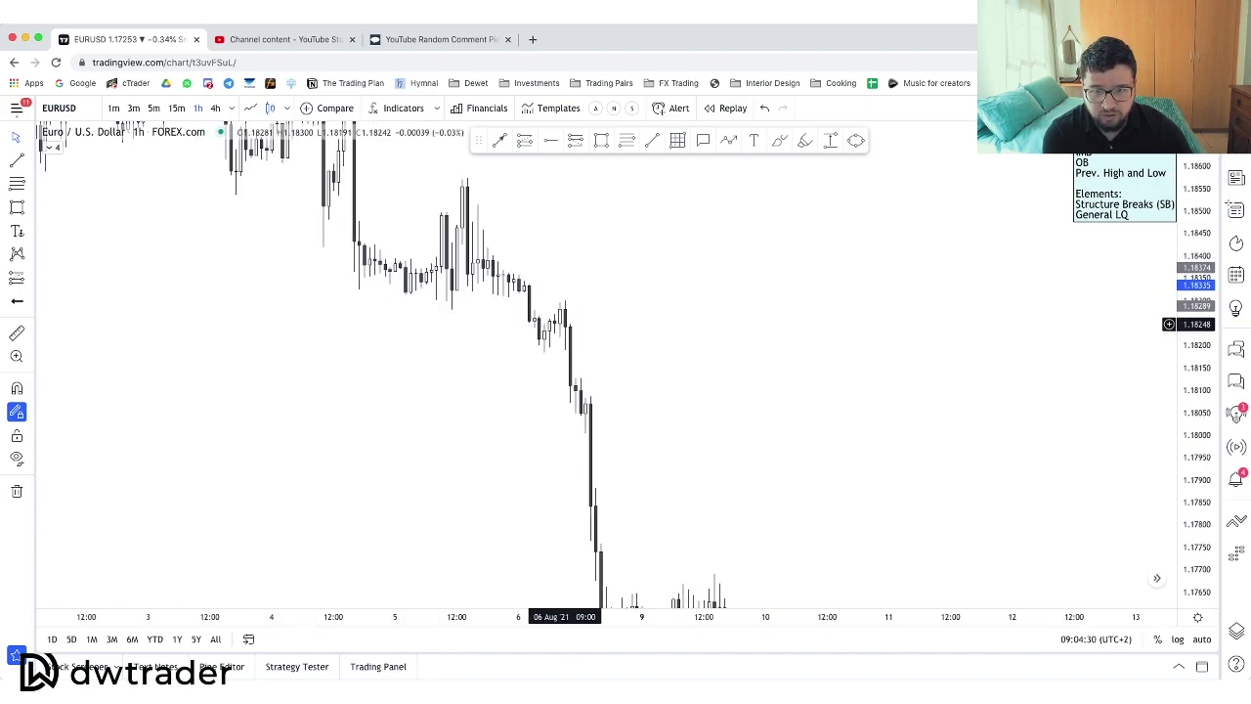
left_click(565, 298)
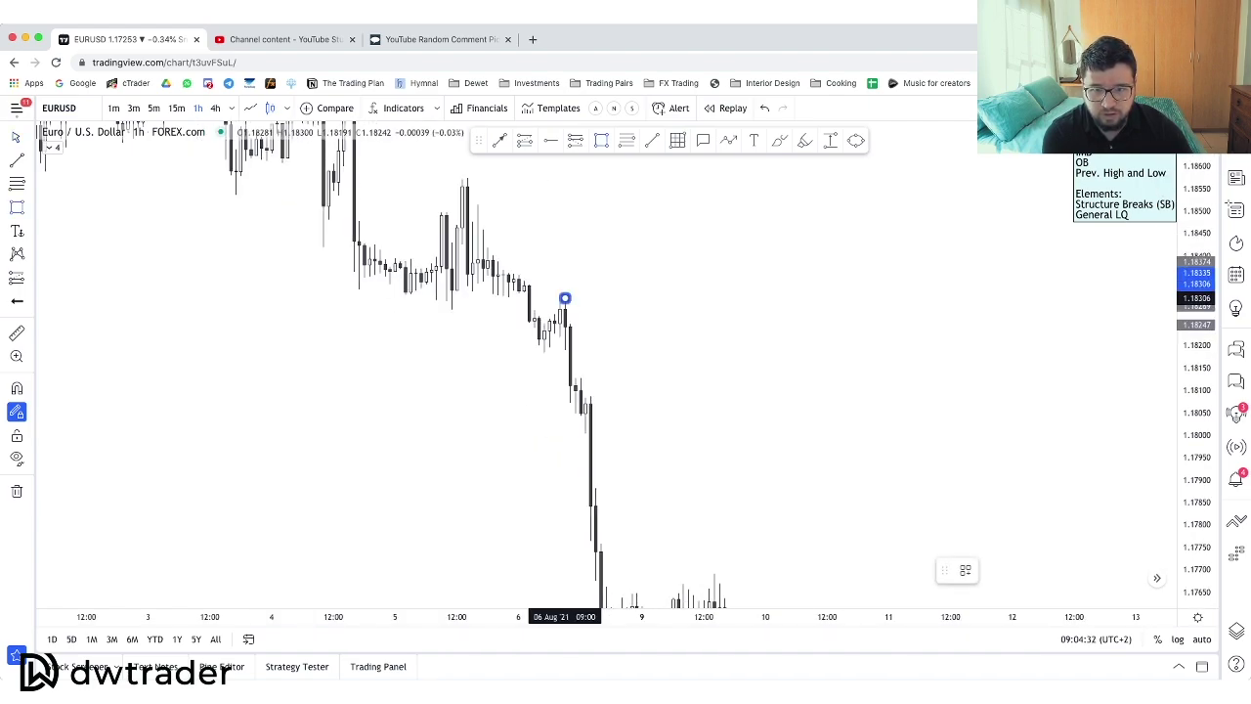
left_click(849, 349)
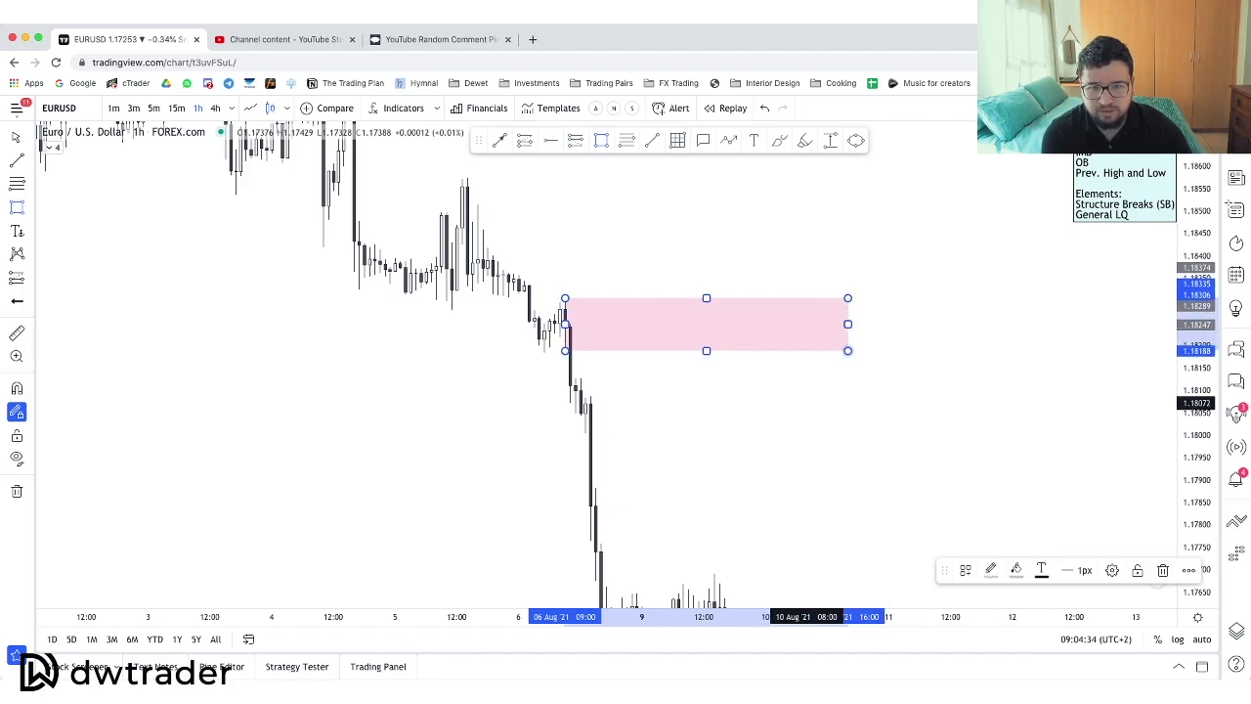
left_click(806, 403)
Draw a demand rectangle at the 29 Jul base before the rally, from 1.18472 to about 1.1840, extending to 4 Aug.
left_click_drag(955, 429, 450, 461)
scroll(479, 460, "down", 2)
scroll(479, 459, "right", 15)
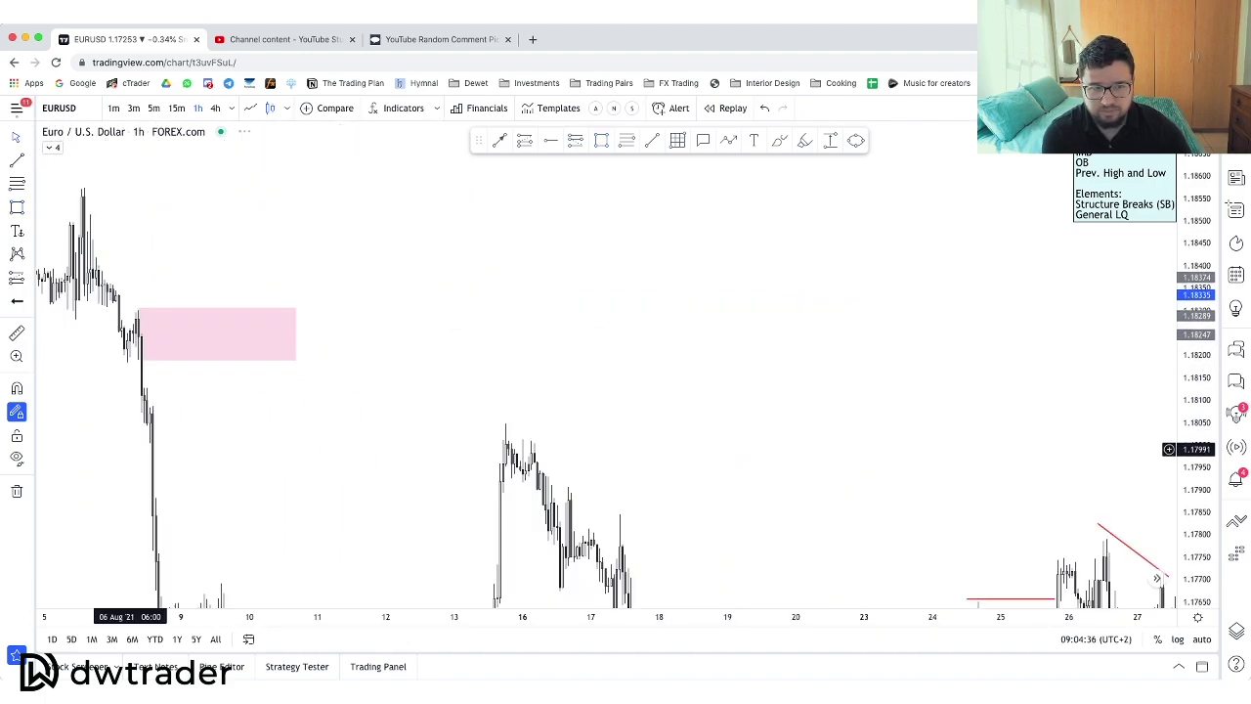
scroll(313, 457, "left", 15)
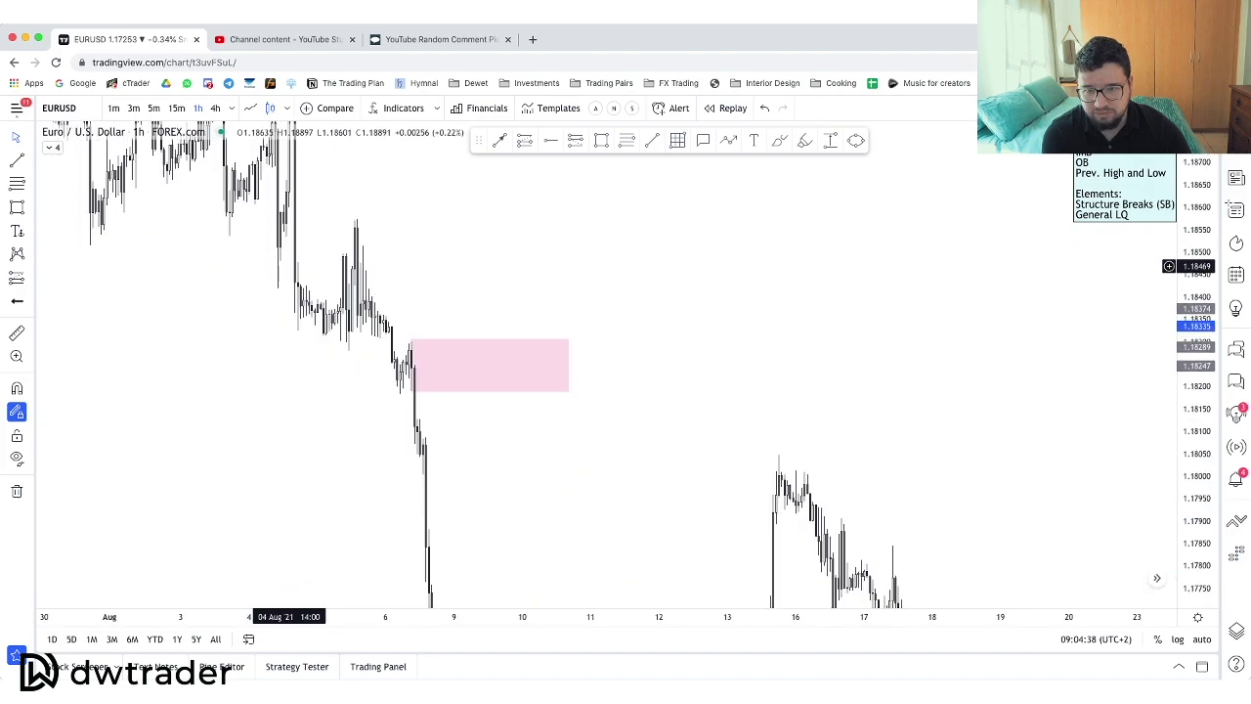
scroll(635, 330, "left", 15)
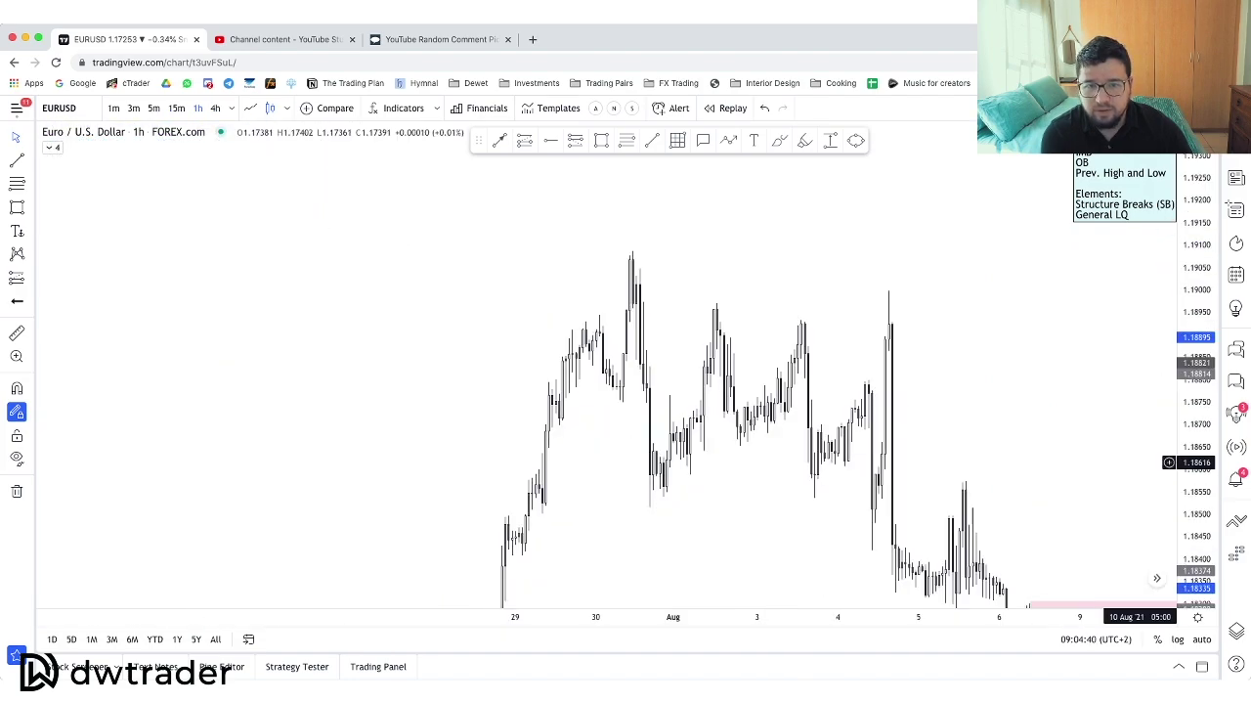
scroll(721, 379, "left", 3)
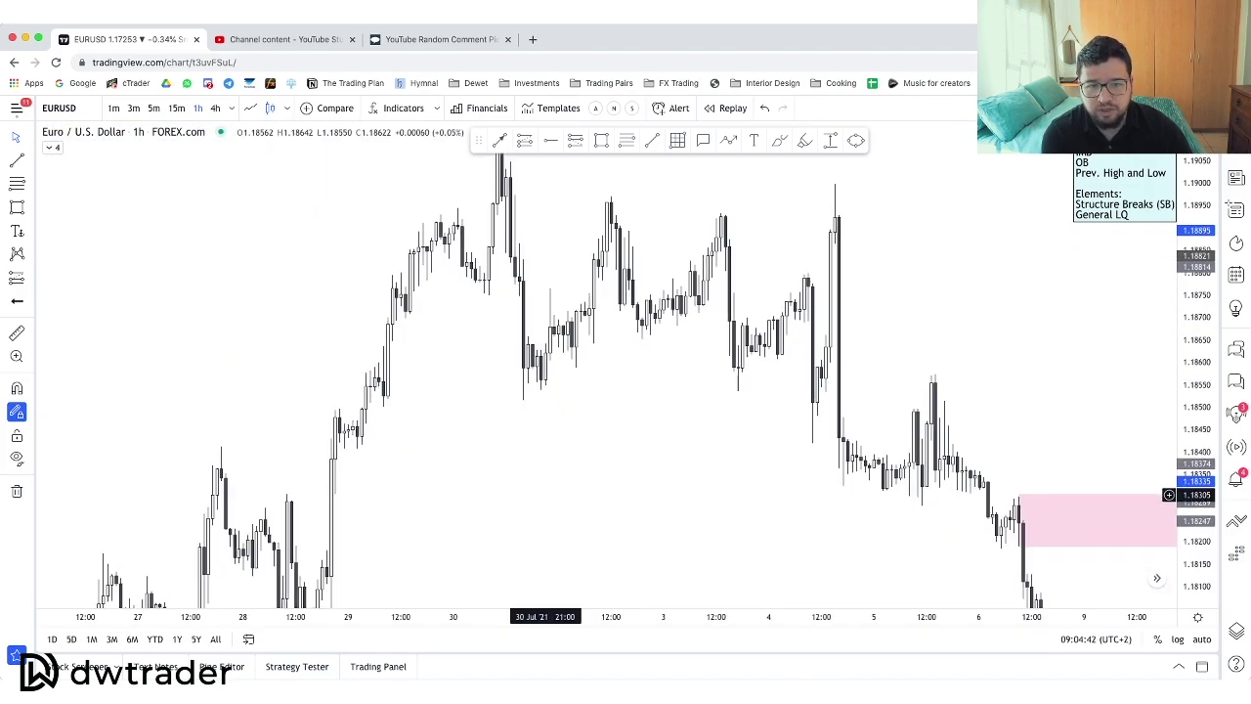
scroll(585, 440, "right", 3)
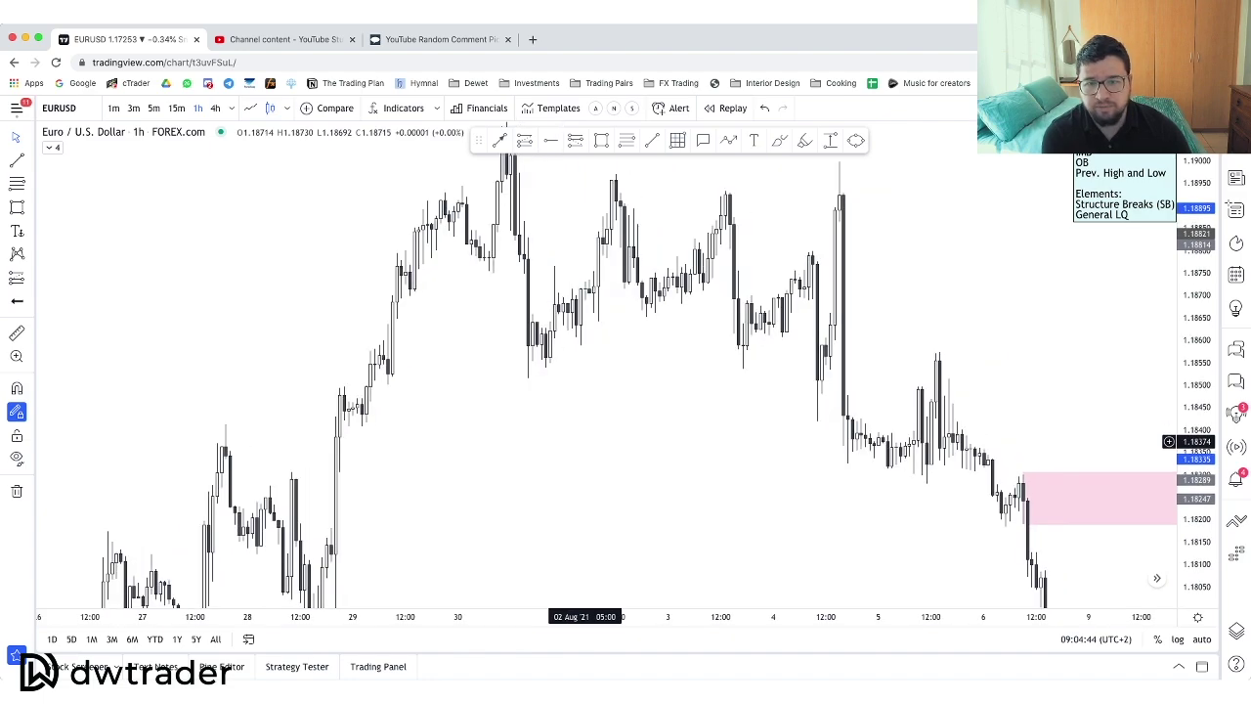
left_click(601, 141)
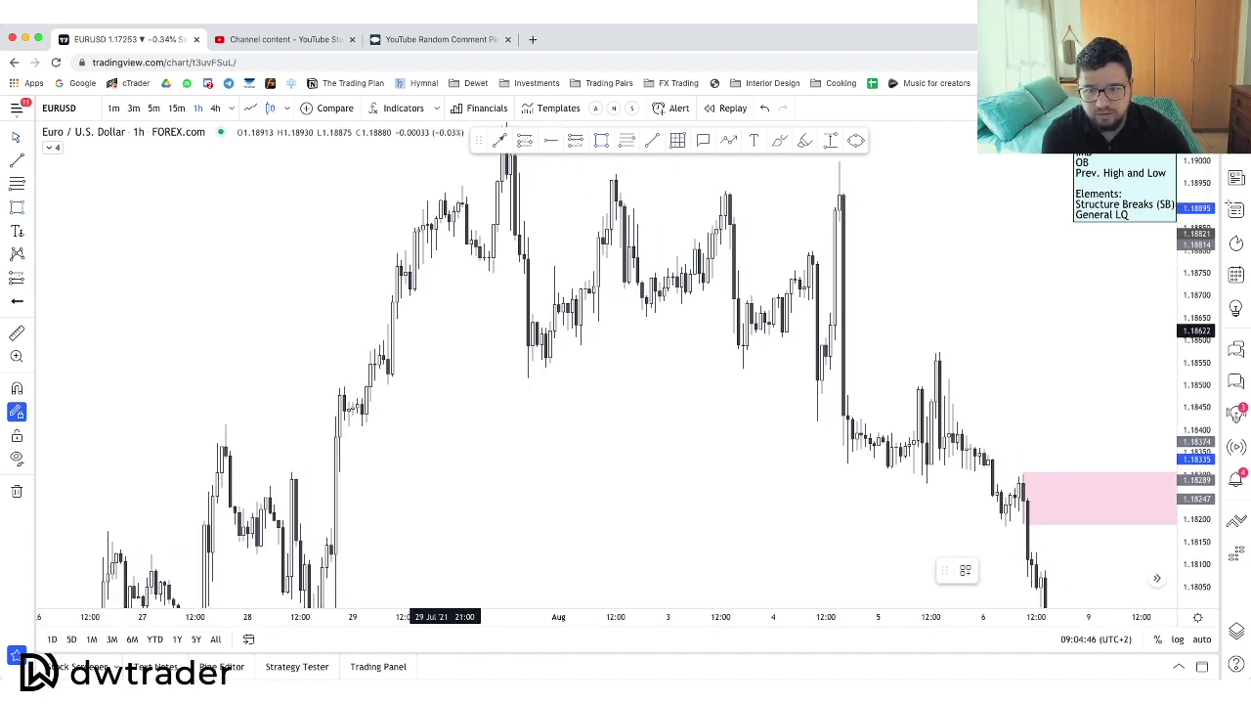
left_click(362, 398)
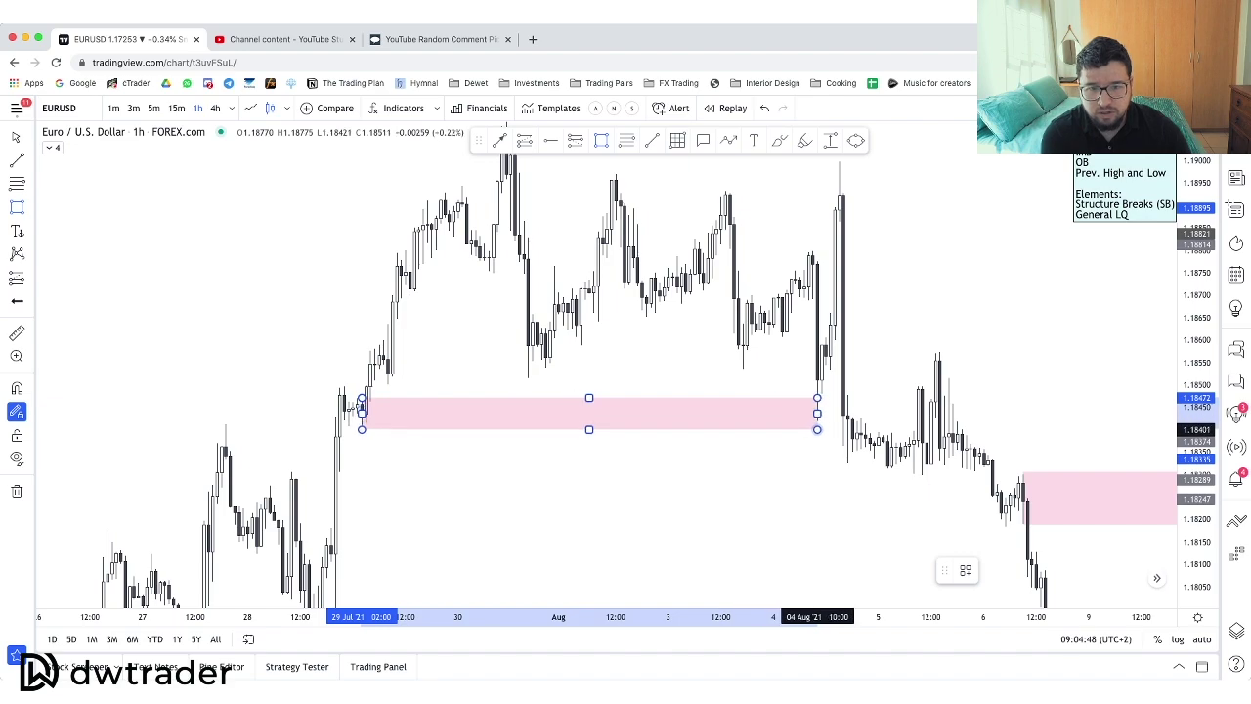
left_click(829, 427)
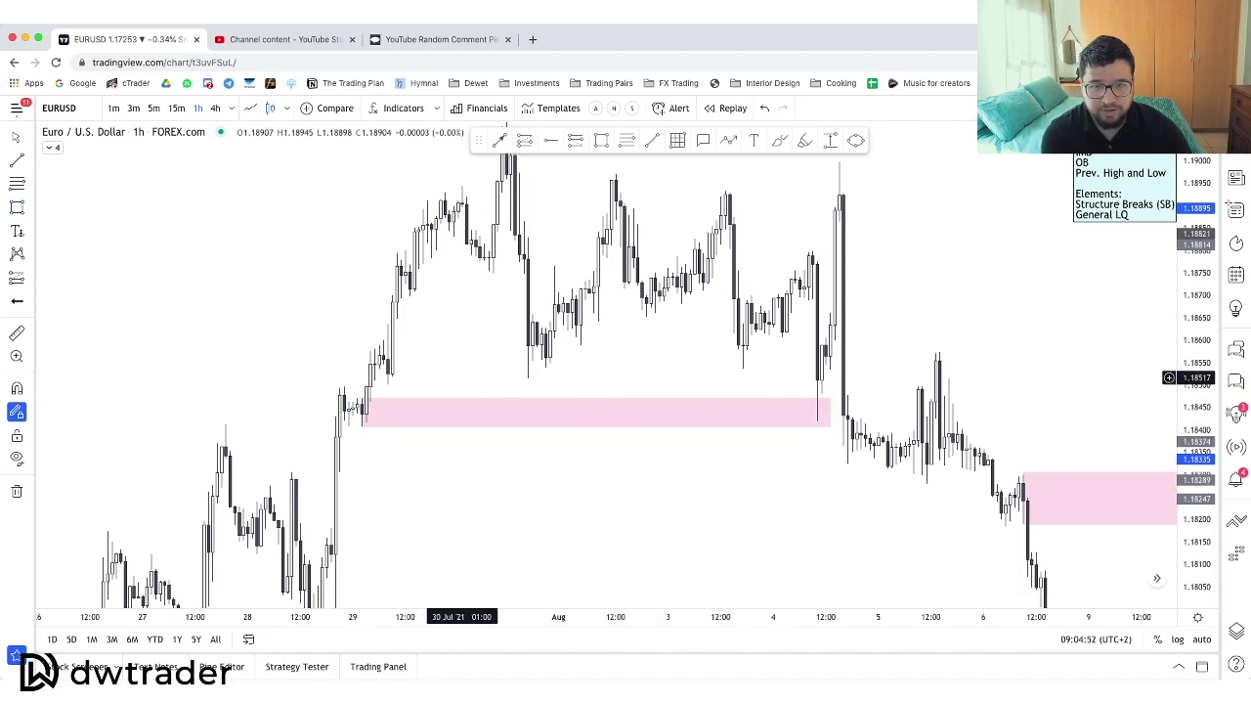
Place a long position at the 4 Aug retest of the demand zone, with entry 1.18449, stop 1.18395 and target 1.18931.
scroll(736, 427, "down", 1)
scroll(736, 426, "down", 2)
scroll(740, 357, "up", 3)
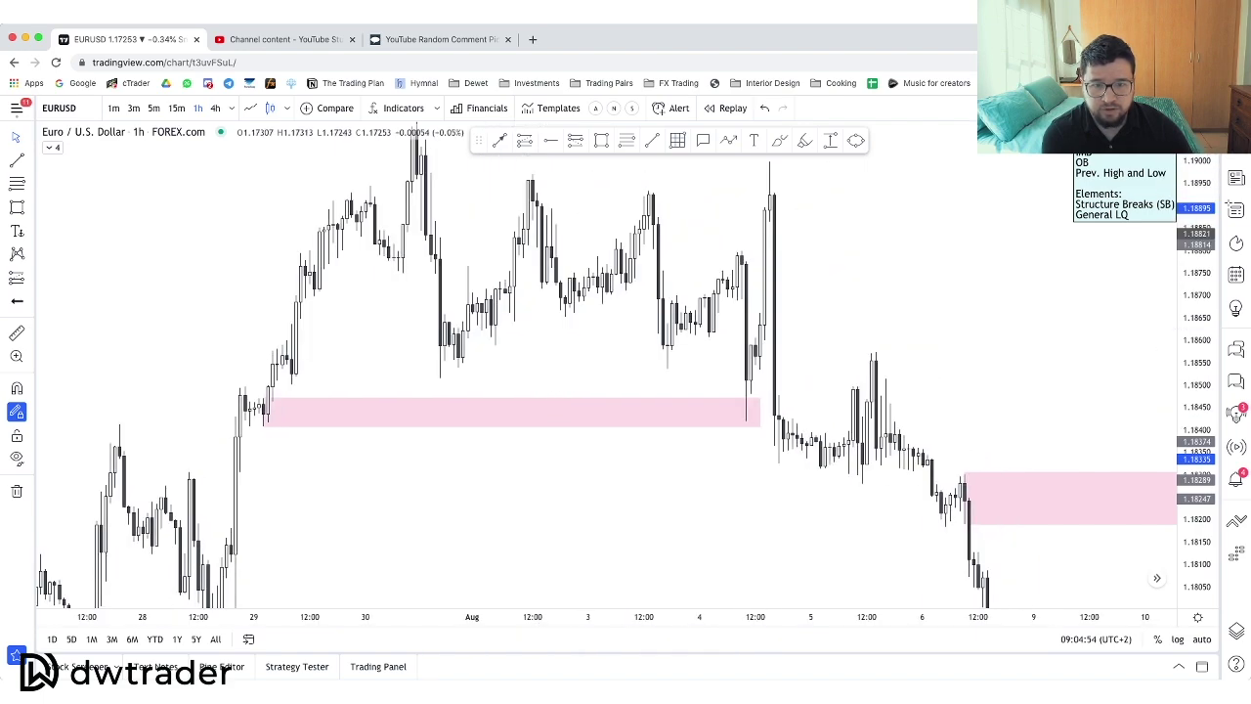
left_click(525, 141)
left_click(749, 409)
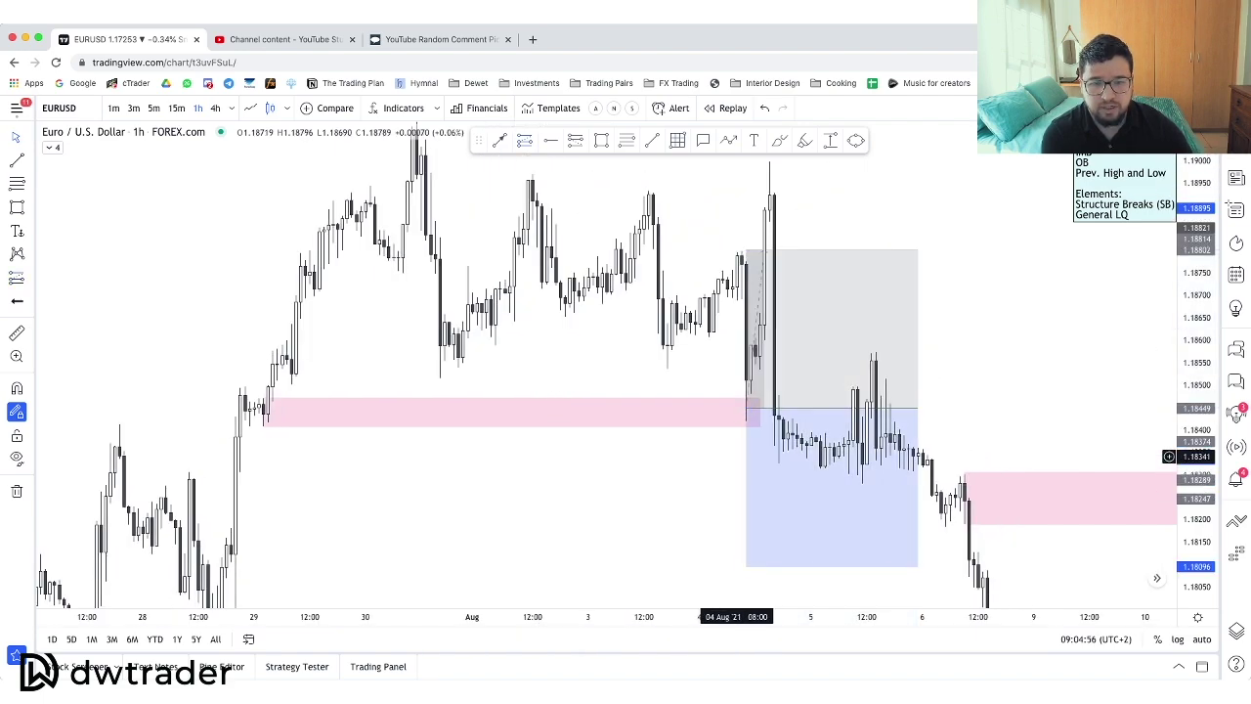
left_click_drag(748, 567, 748, 435)
left_click_drag(749, 255, 748, 197)
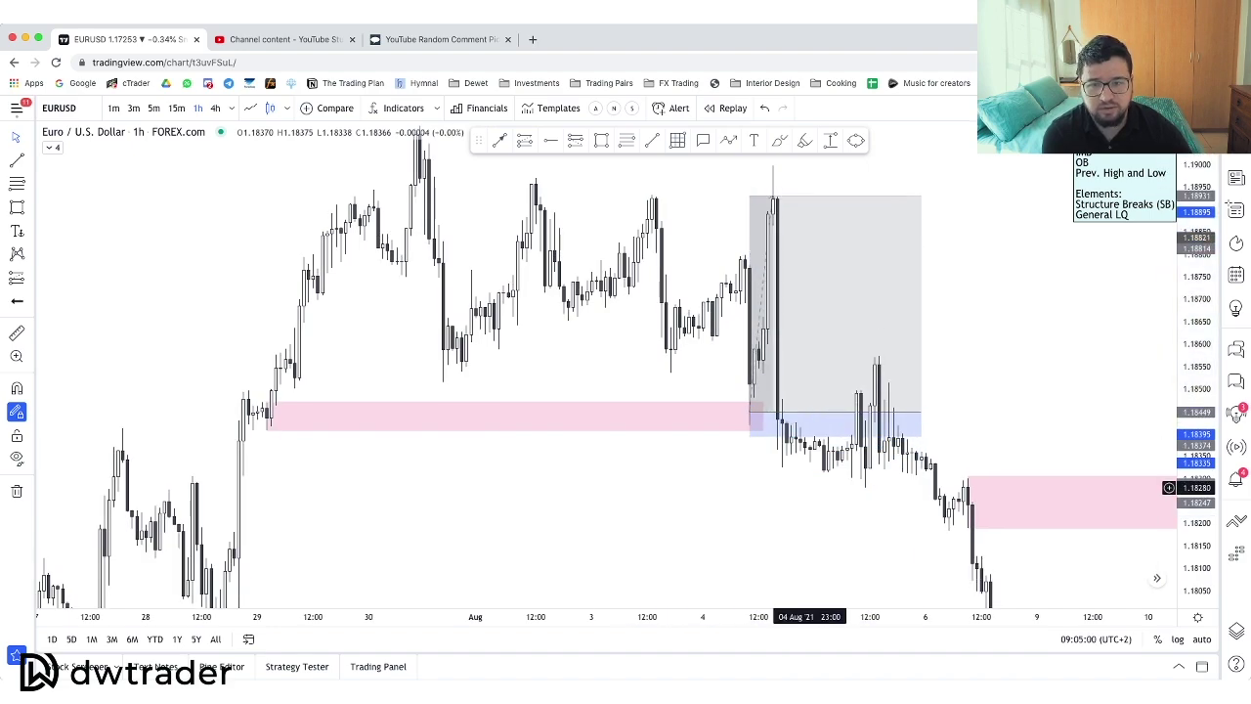
Examine the earlier July price action for more setups and review the marked zones forward into mid-September.
scroll(566, 456, "left", 5)
scroll(684, 430, "left", 3)
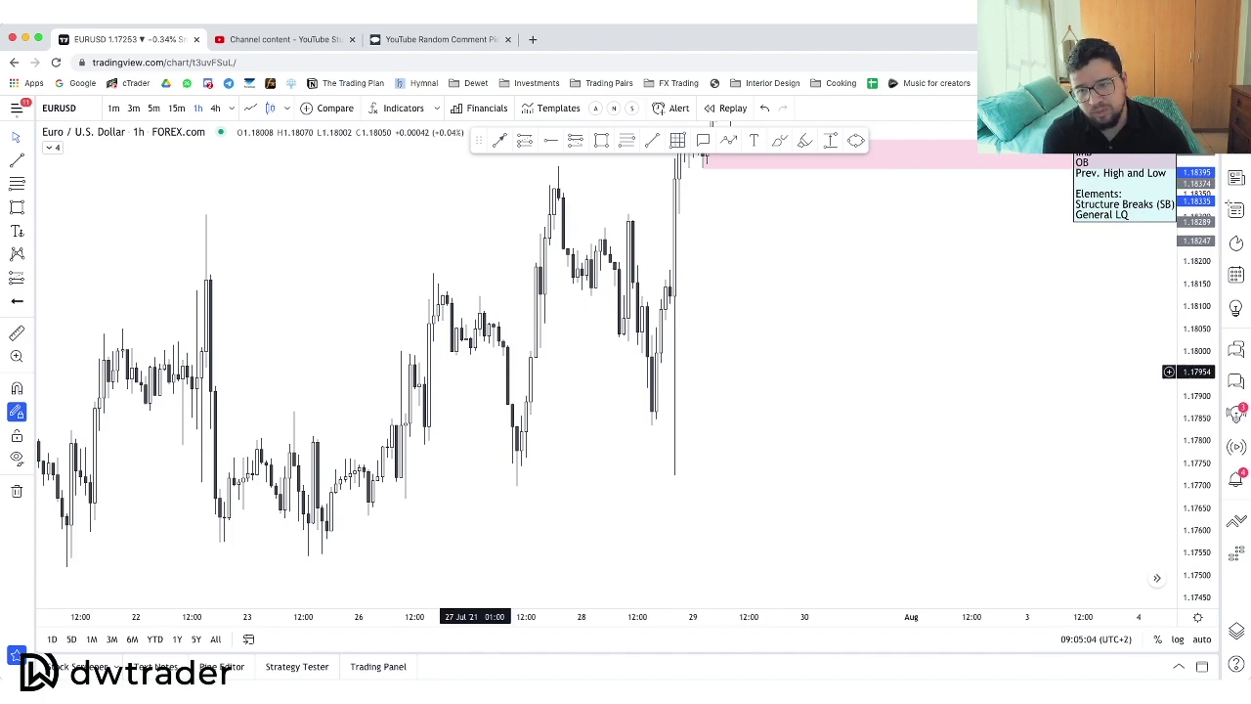
left_click_drag(367, 298, 813, 279)
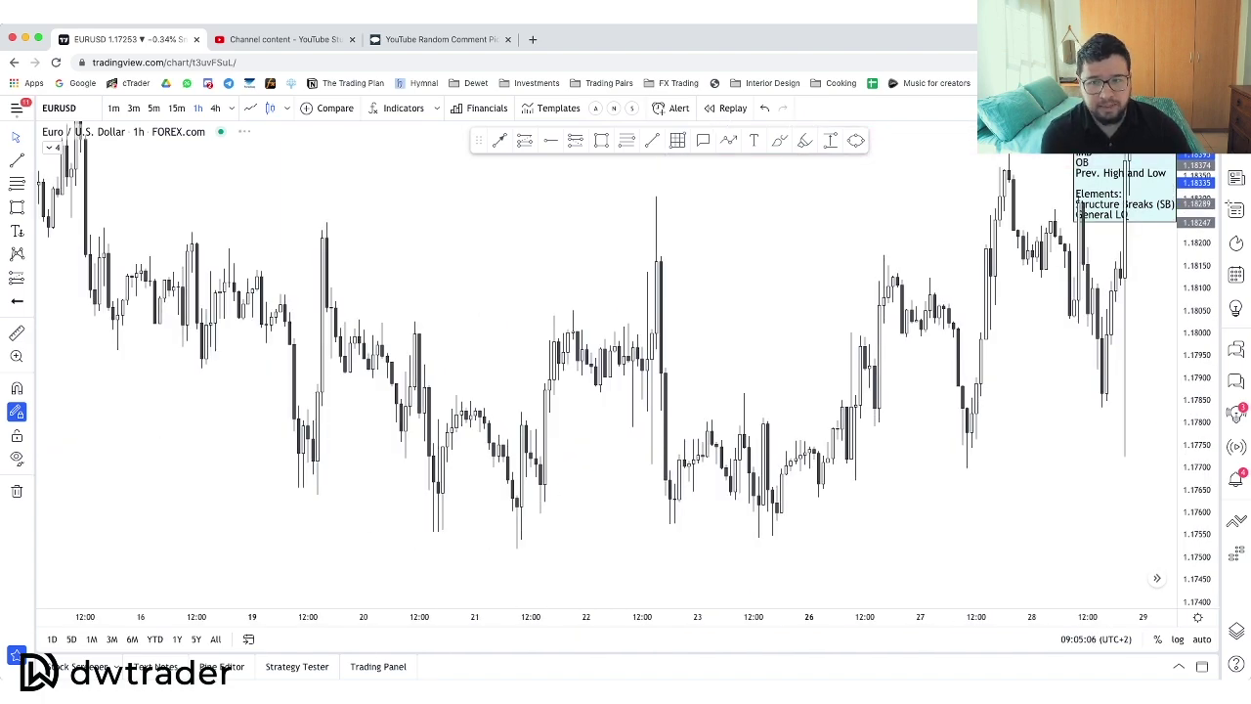
left_click_drag(882, 257, 377, 328)
scroll(968, 382, "down", 3)
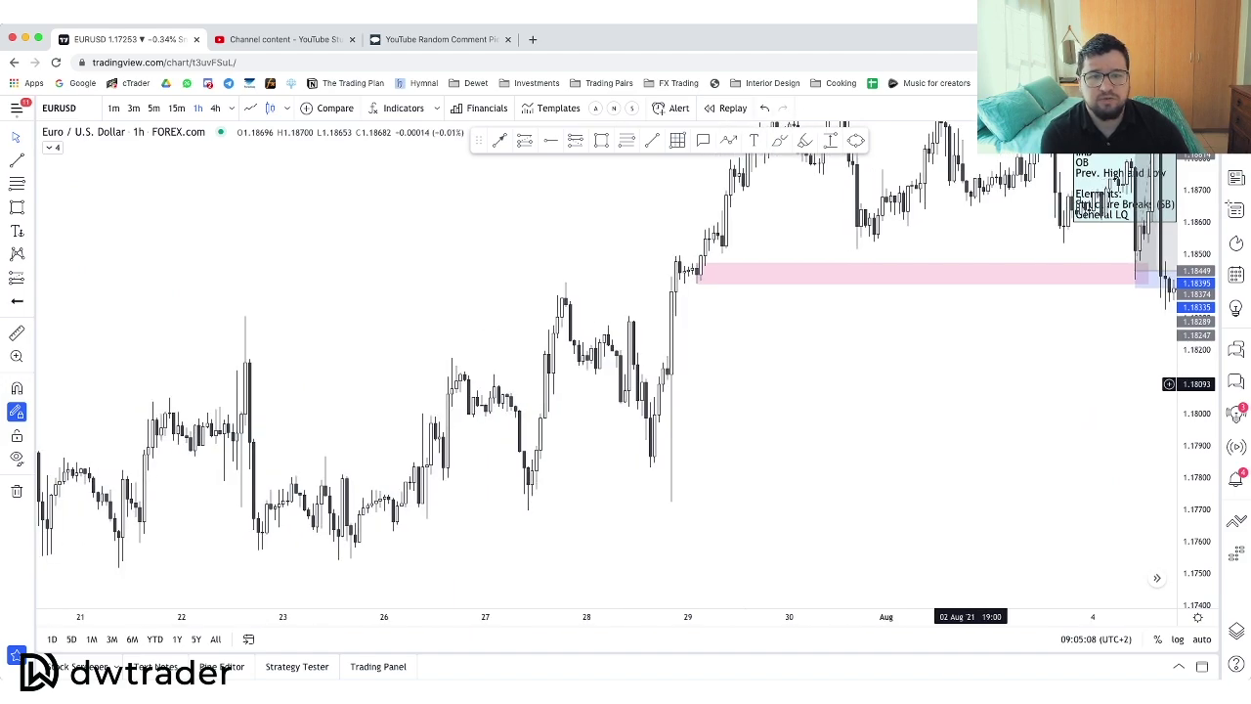
left_click_drag(749, 430, 417, 485)
left_click(944, 336)
left_click_drag(944, 336, 831, 336)
scroll(1169, 392, "right", 15)
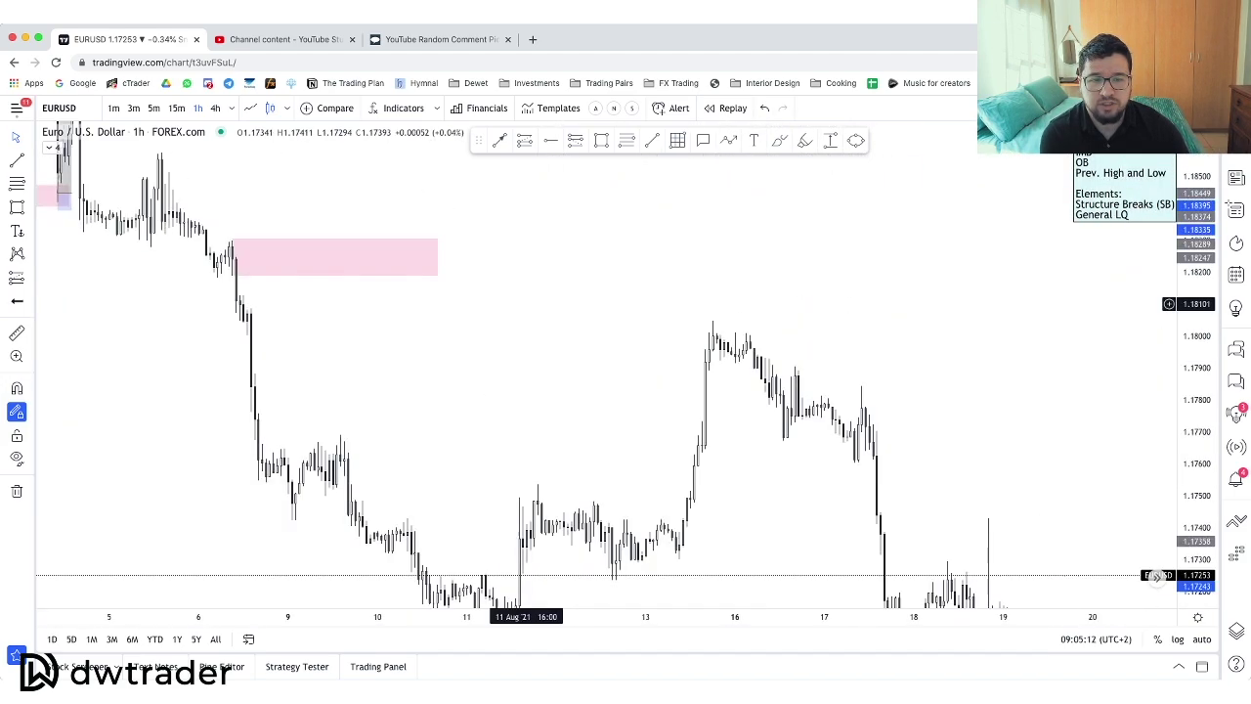
scroll(1168, 392, "right", 15)
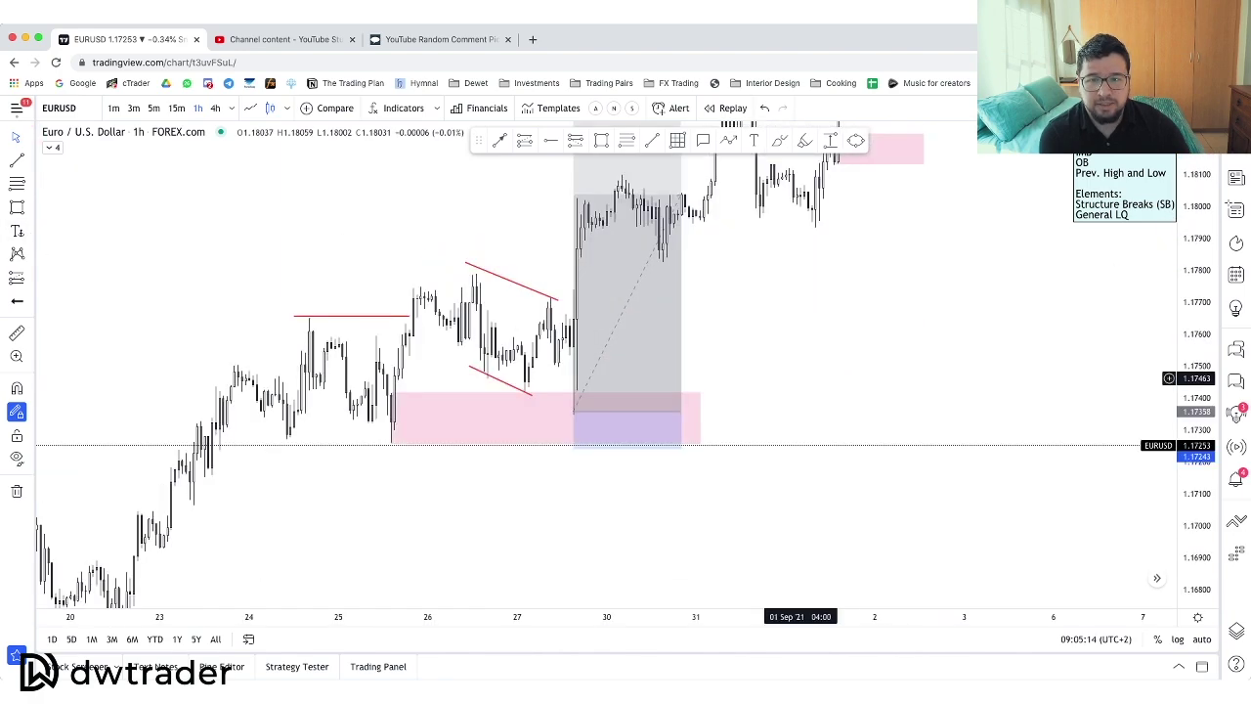
scroll(1169, 422, "right", 5)
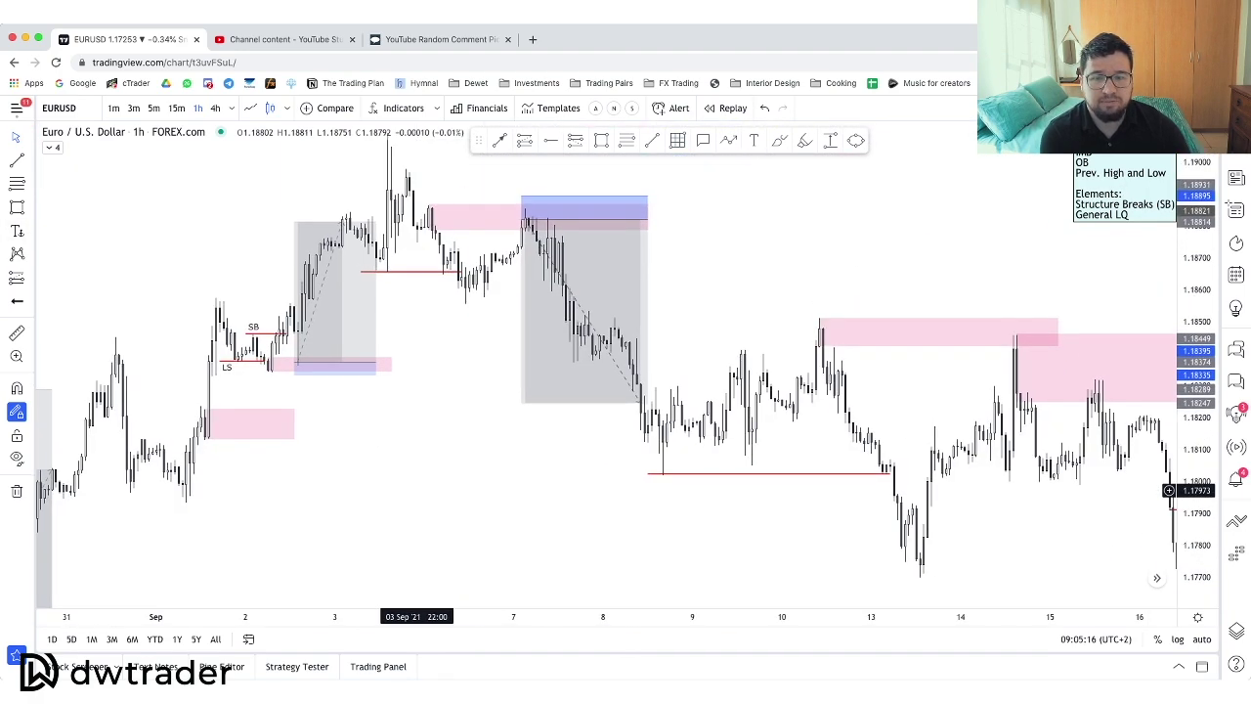
Move the checklist text box slightly inward from the price scale and deselect it.
left_click_drag(1124, 200, 1110, 209)
left_click(991, 217)
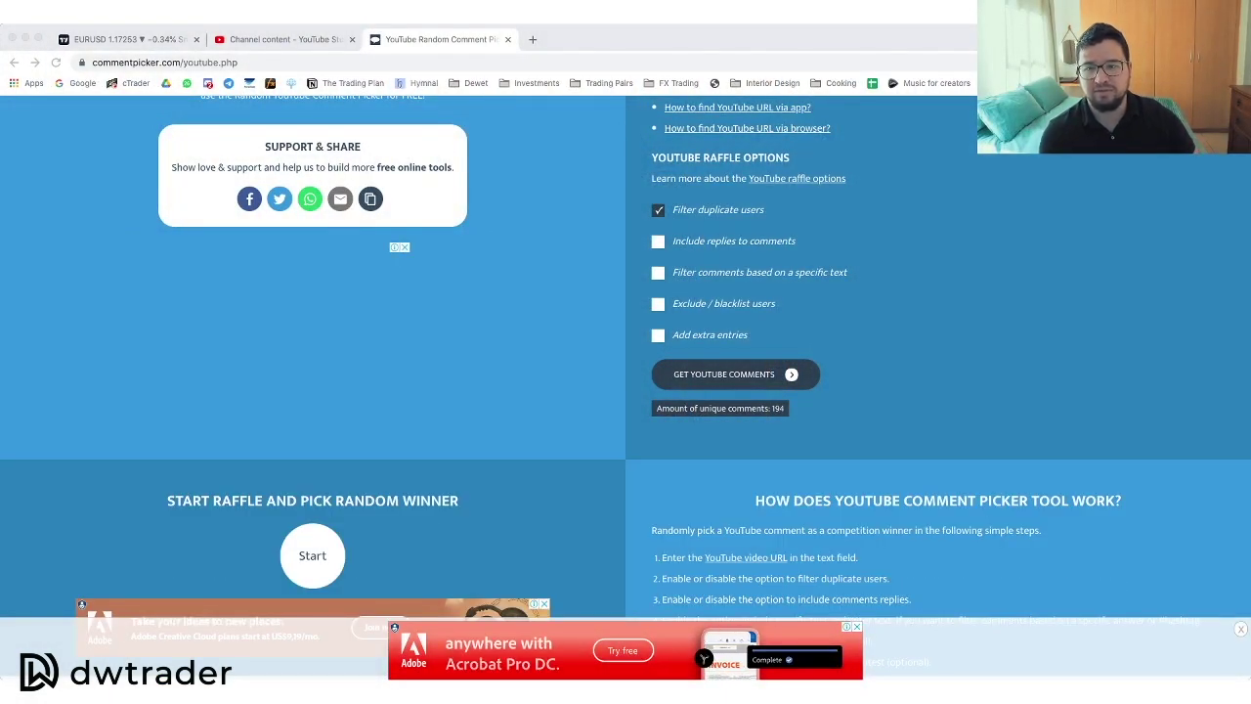
Examine the filter options and raffle start section on the YouTube comment picker page.
left_click(221, 249)
scroll(221, 248, "up", 2)
scroll(221, 248, "down", 5)
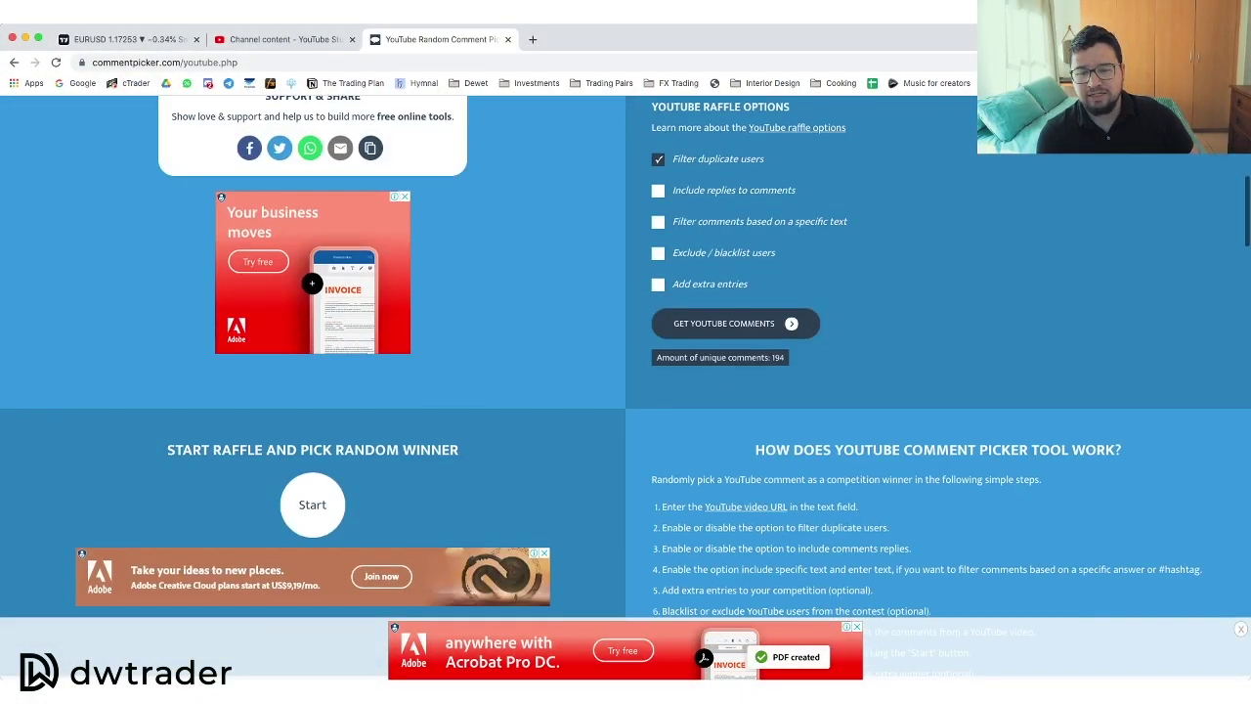
scroll(313, 391, "down", 1)
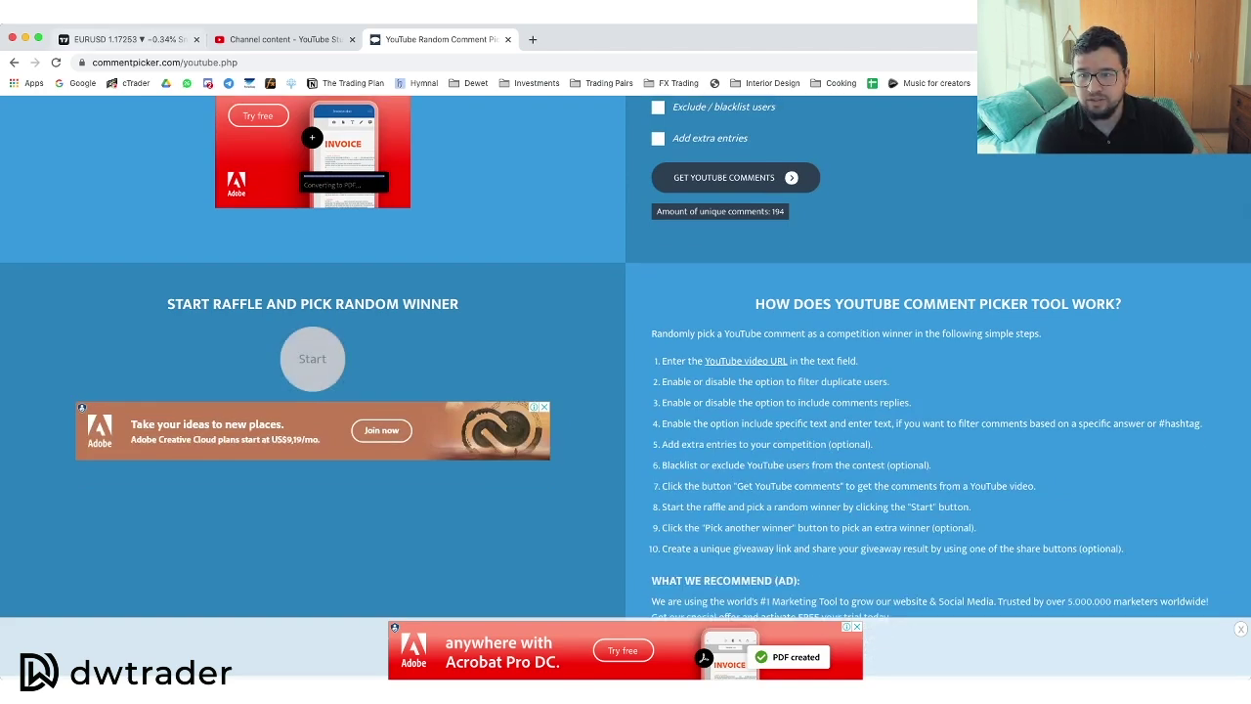
left_click(108, 39)
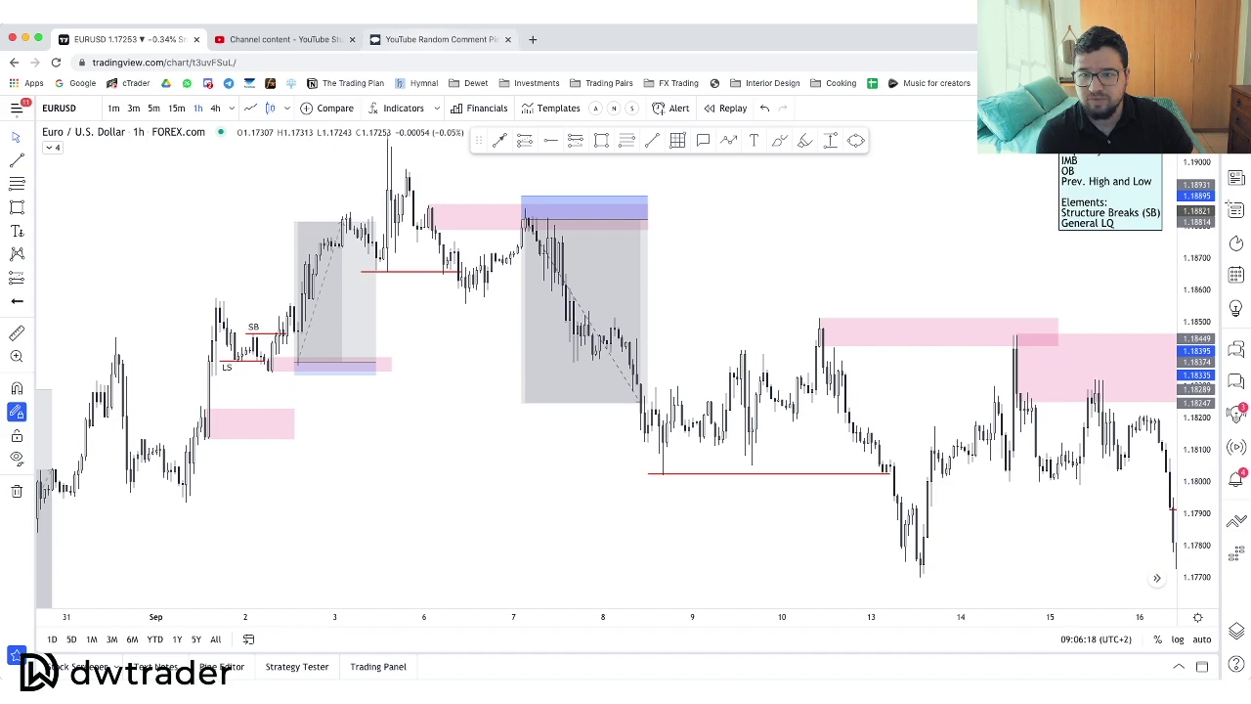
left_click(440, 39)
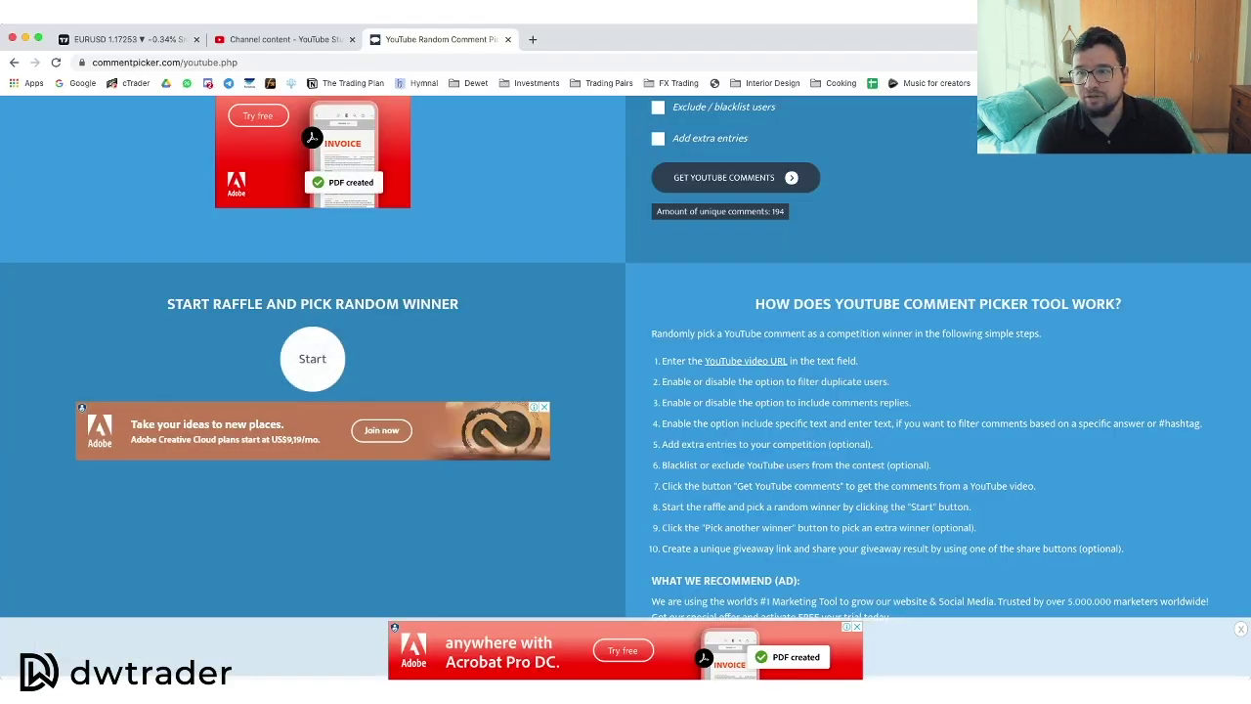
Switch back to the EURUSD chart, try the cross cursor and restore the arrow cursor.
left_click(122, 39)
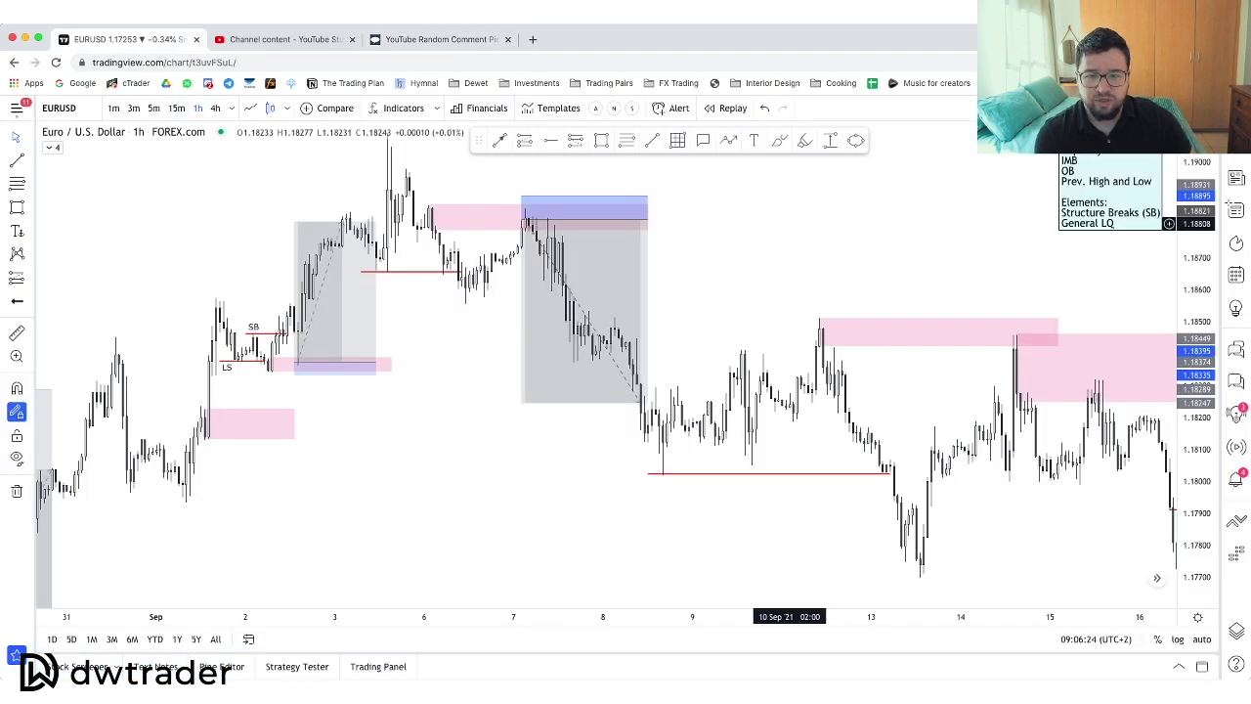
left_click_drag(830, 237, 292, 245)
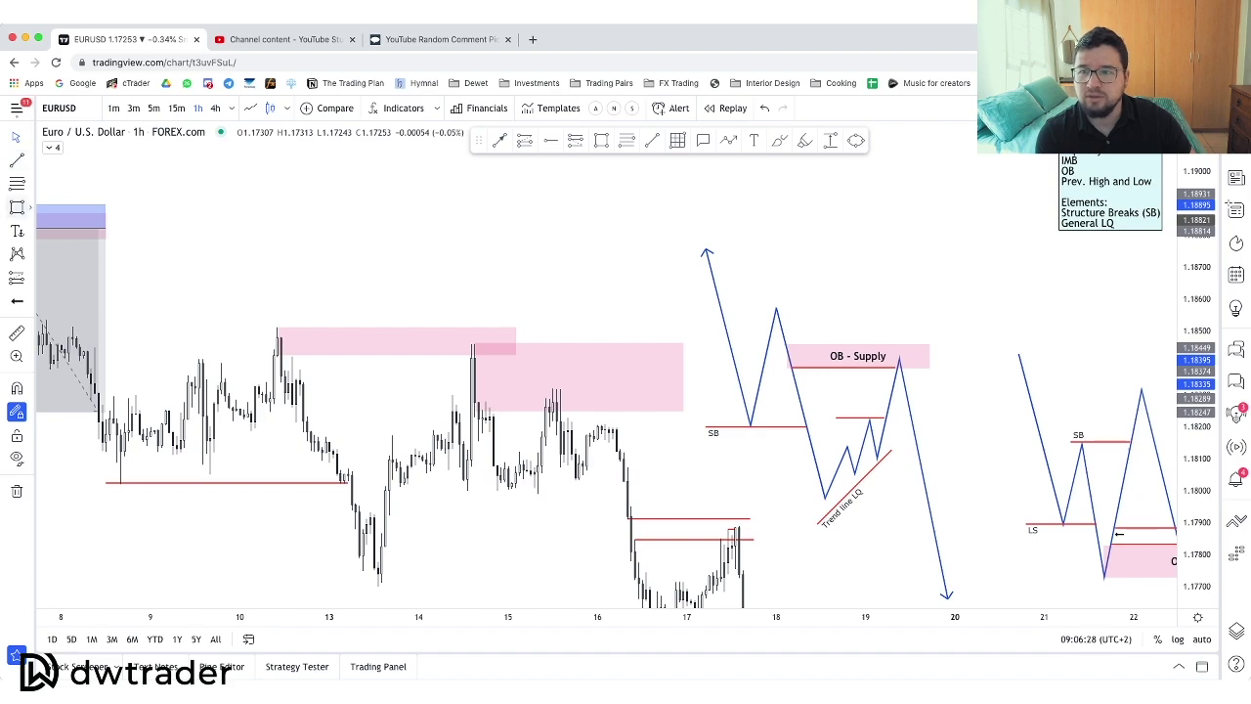
left_click(27, 138)
left_click(72, 138)
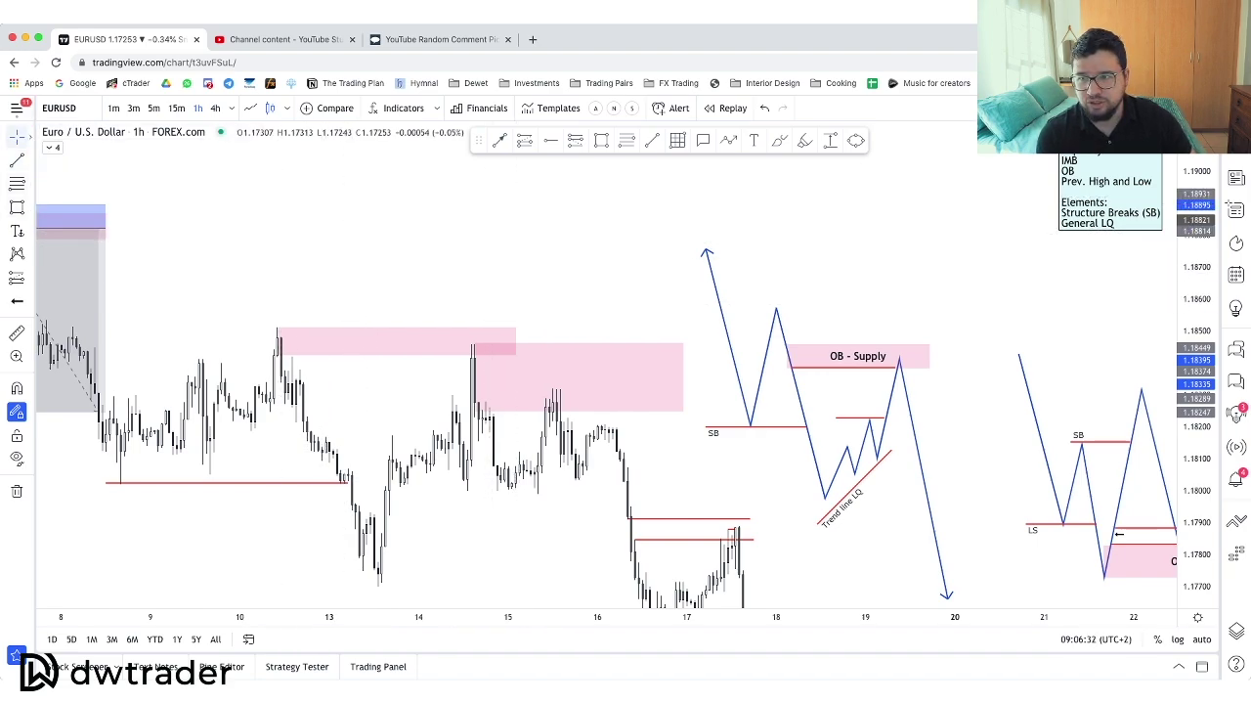
left_click(27, 138)
left_click(73, 188)
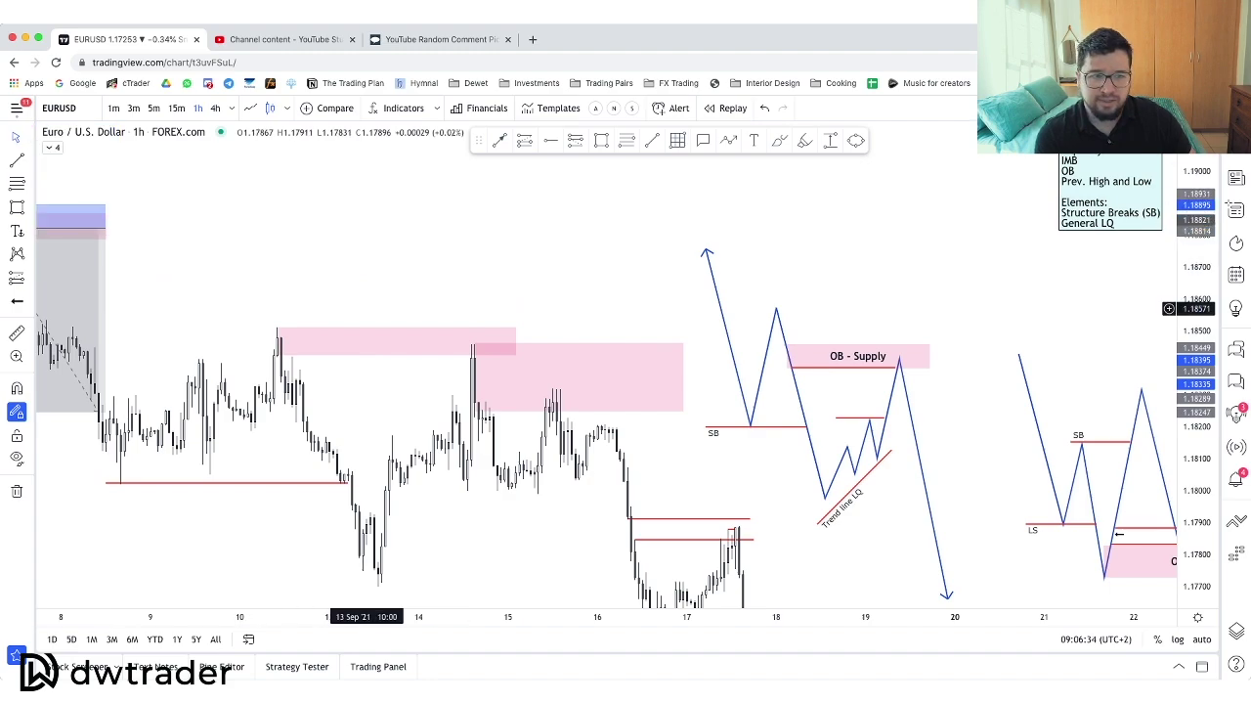
left_click_drag(450, 232, 673, 221)
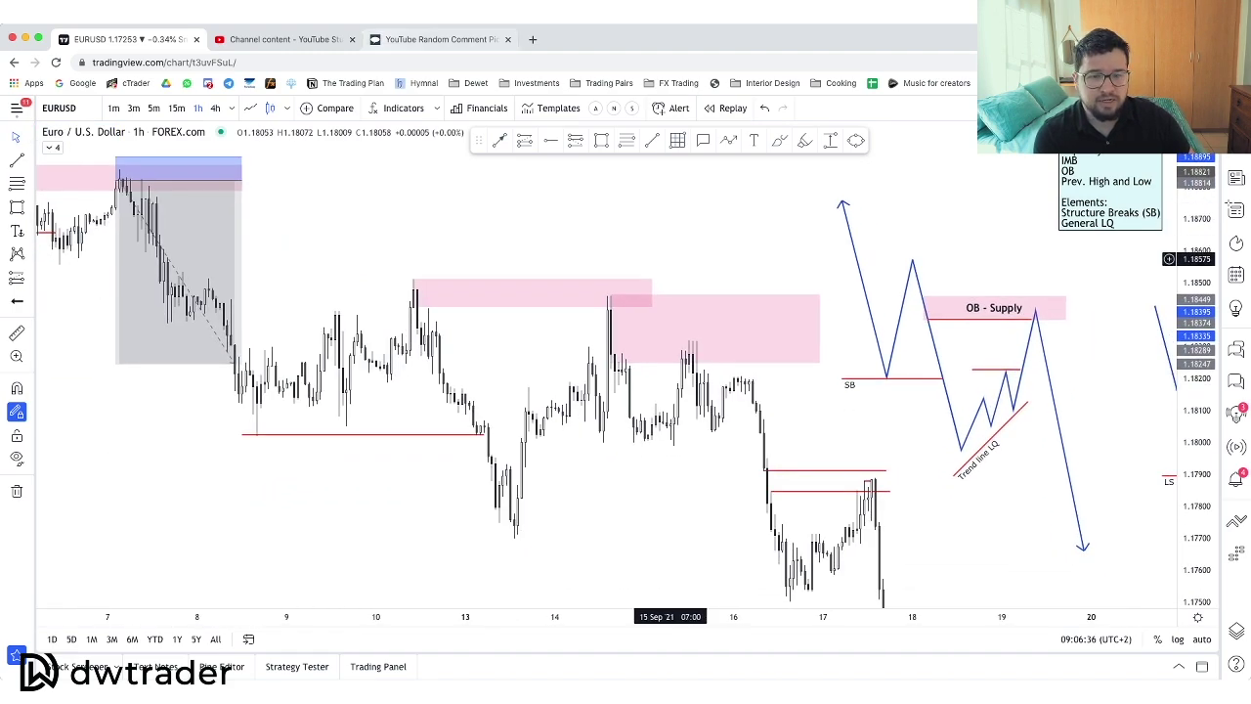
left_click_drag(492, 244, 195, 180)
left_click_drag(440, 181, 784, 472)
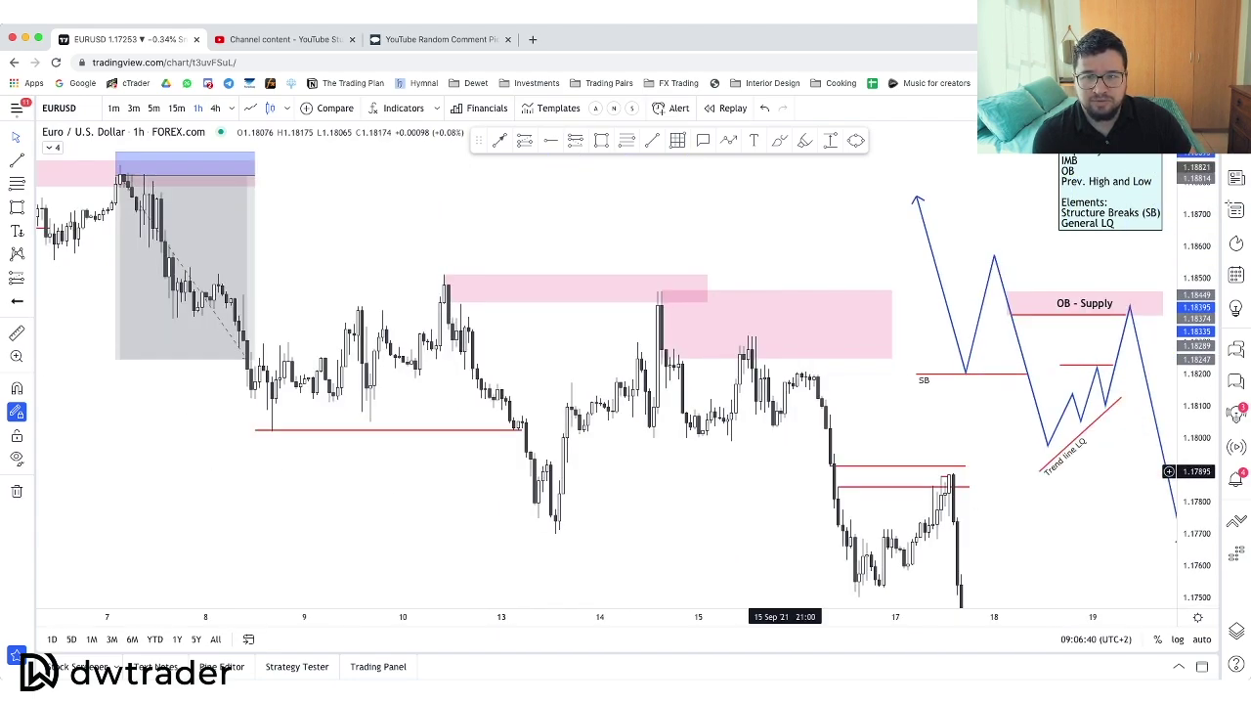
Switch to the YouTube comment picker page, start the raffle to draw a random winner and show the full winner card.
left_click(440, 40)
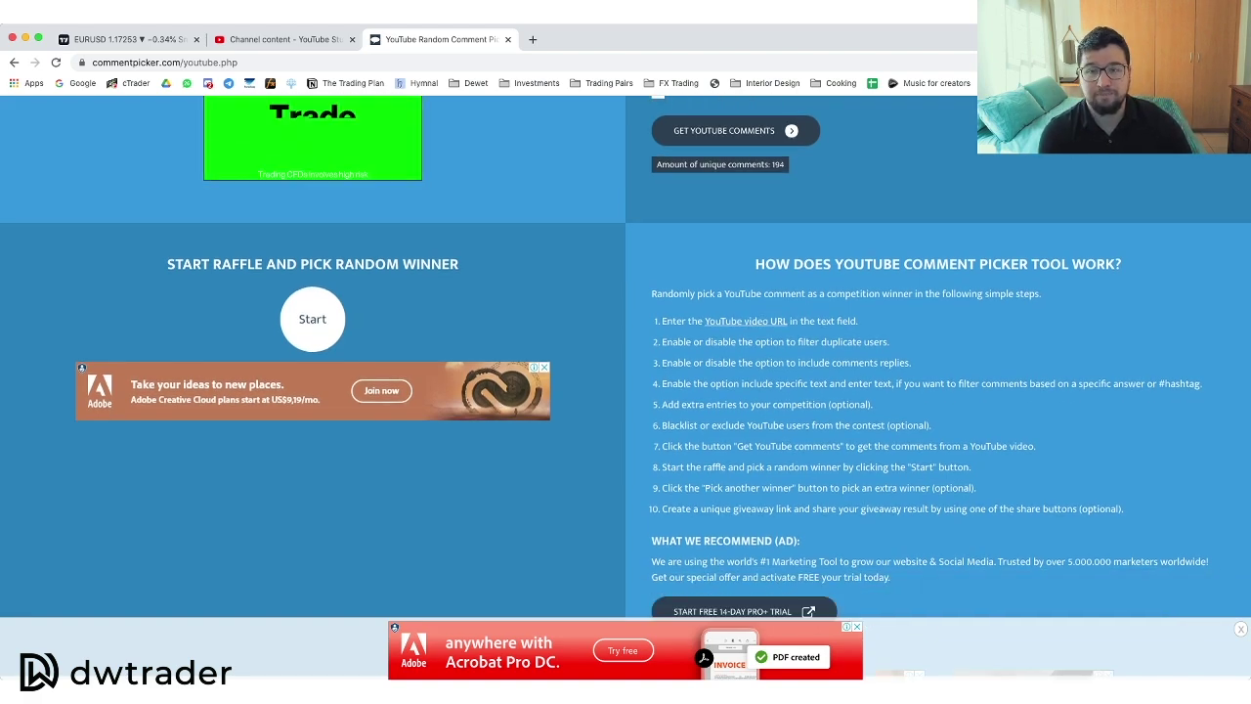
scroll(625, 385, "down", 1)
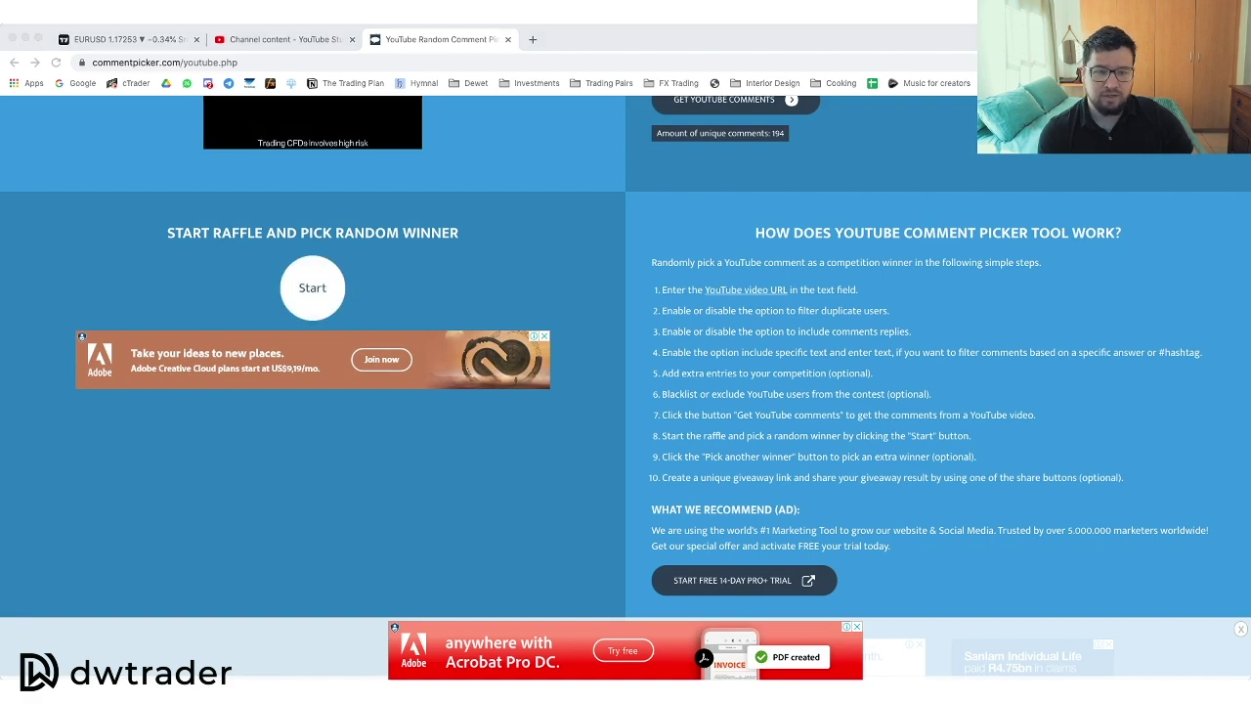
left_click(311, 287)
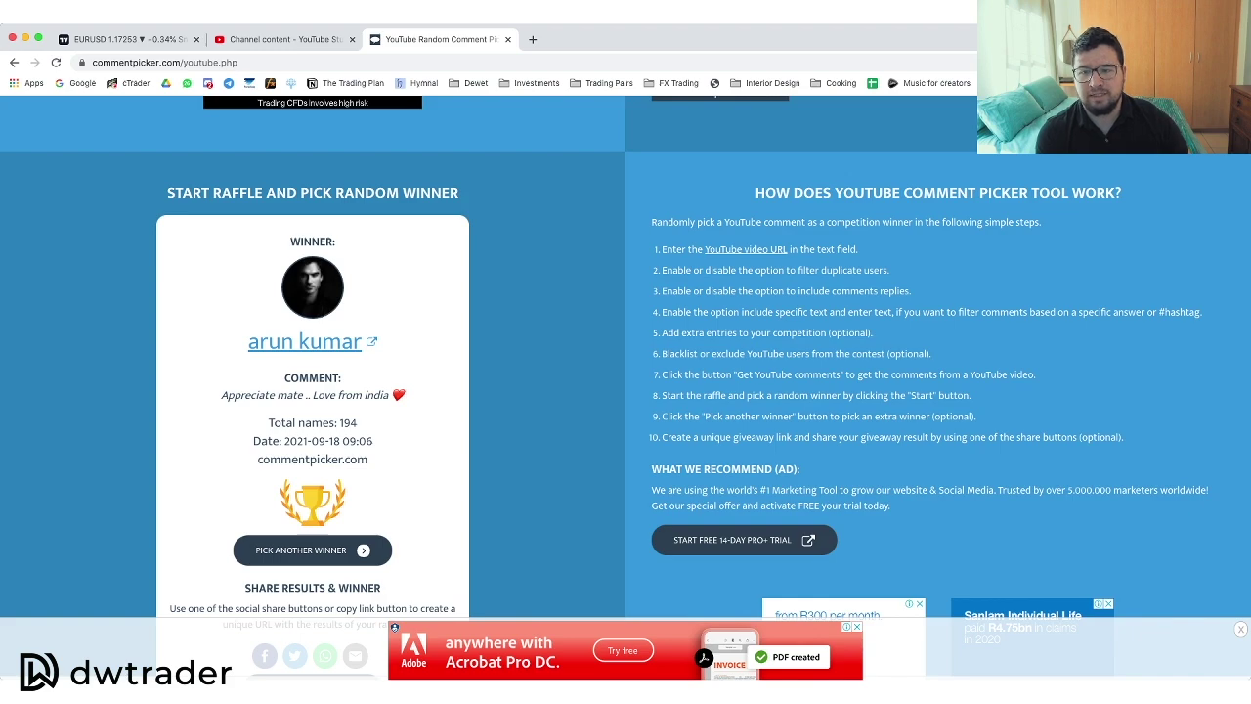
scroll(625, 387, "down", 1)
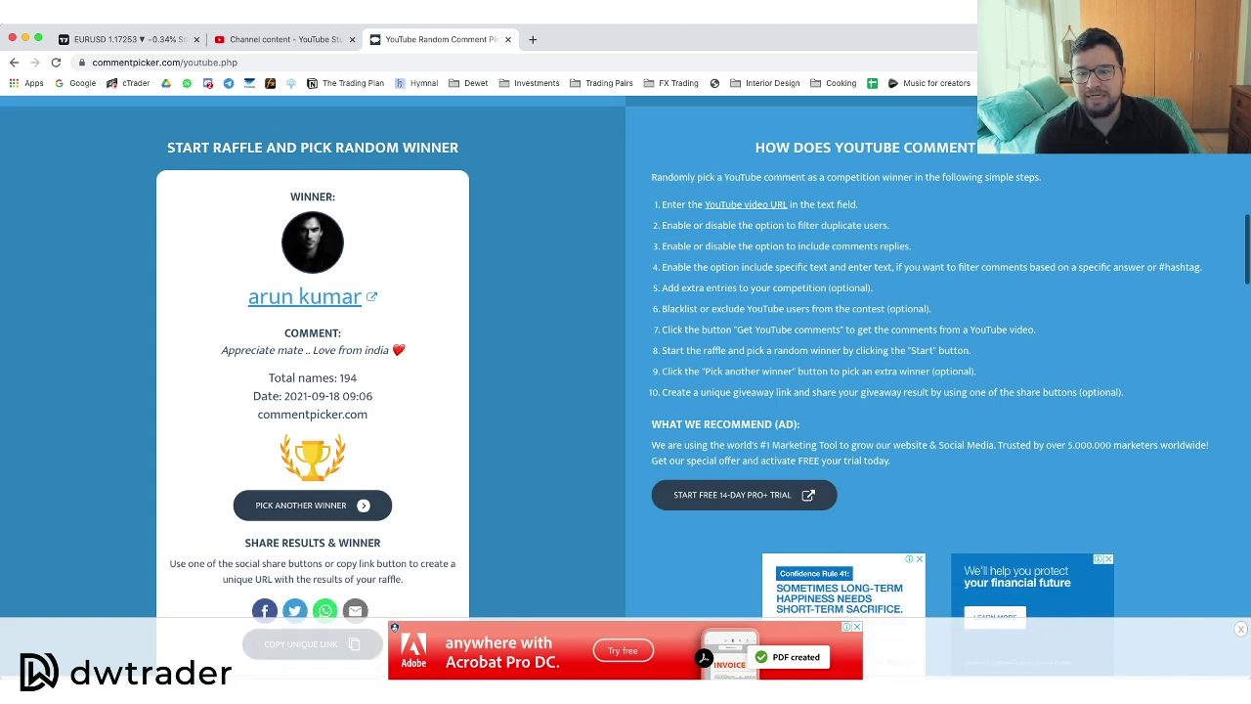
scroll(625, 387, "down", 1)
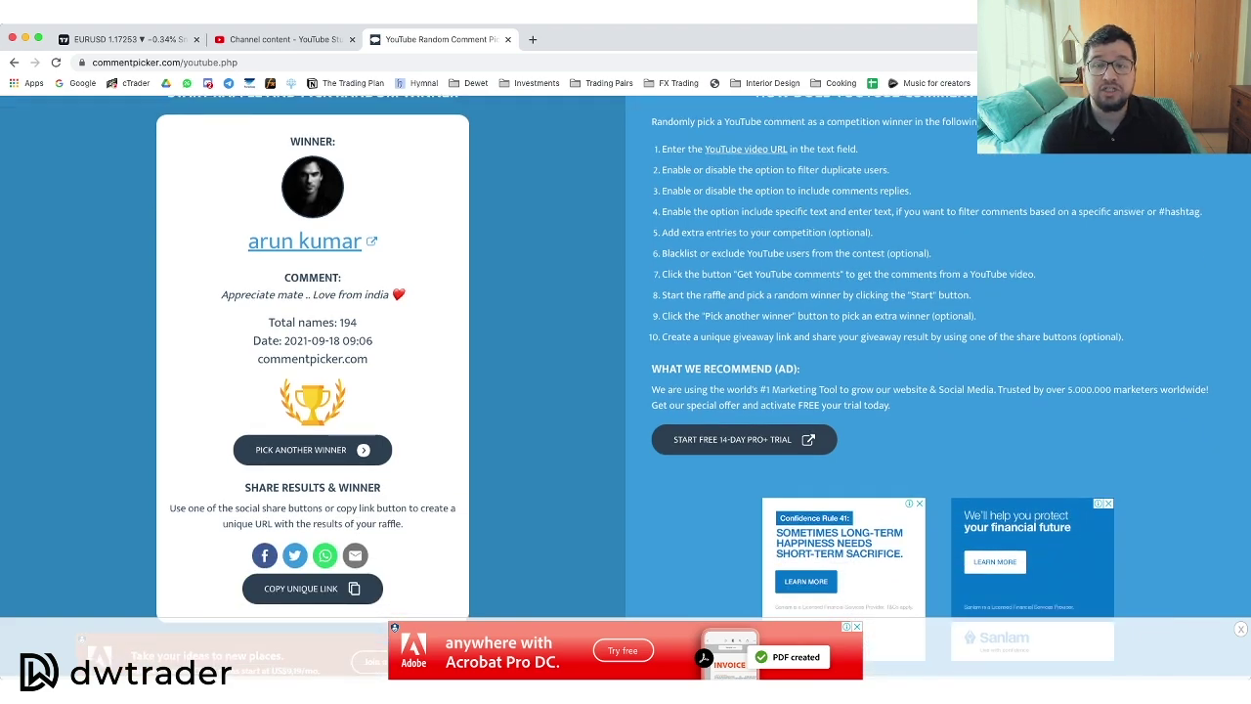